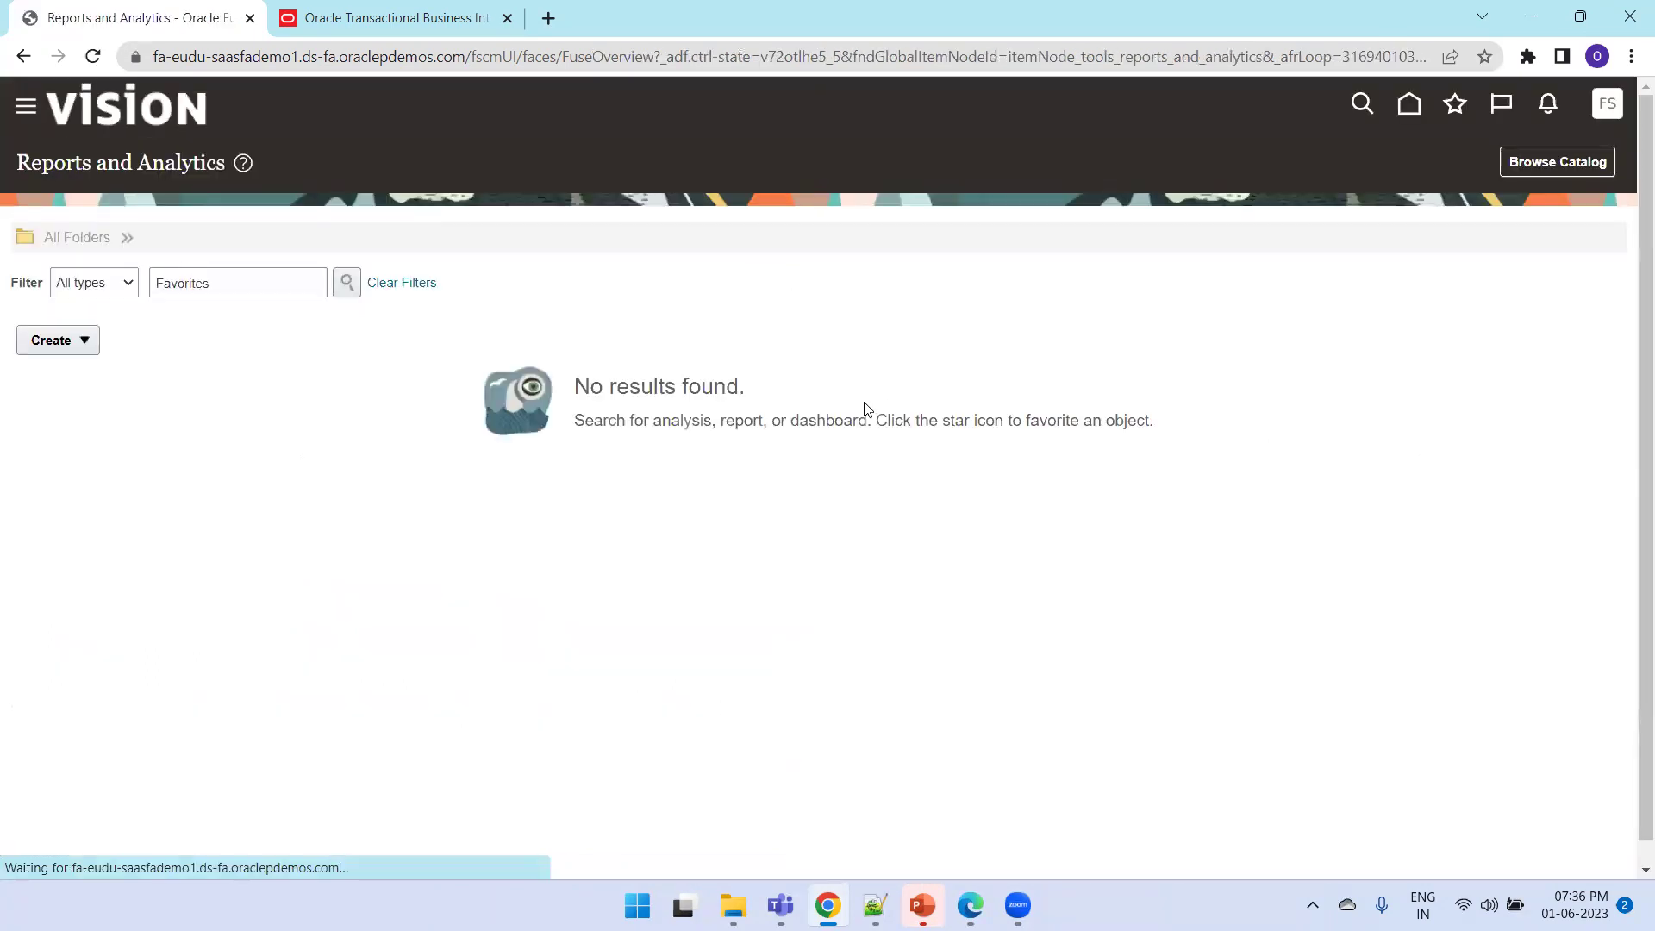
Browse the reports catalog, then open the xmlpserver page of the same host in a new browser tab
{"action": "left_click", "coordinate": [1579, 169]}
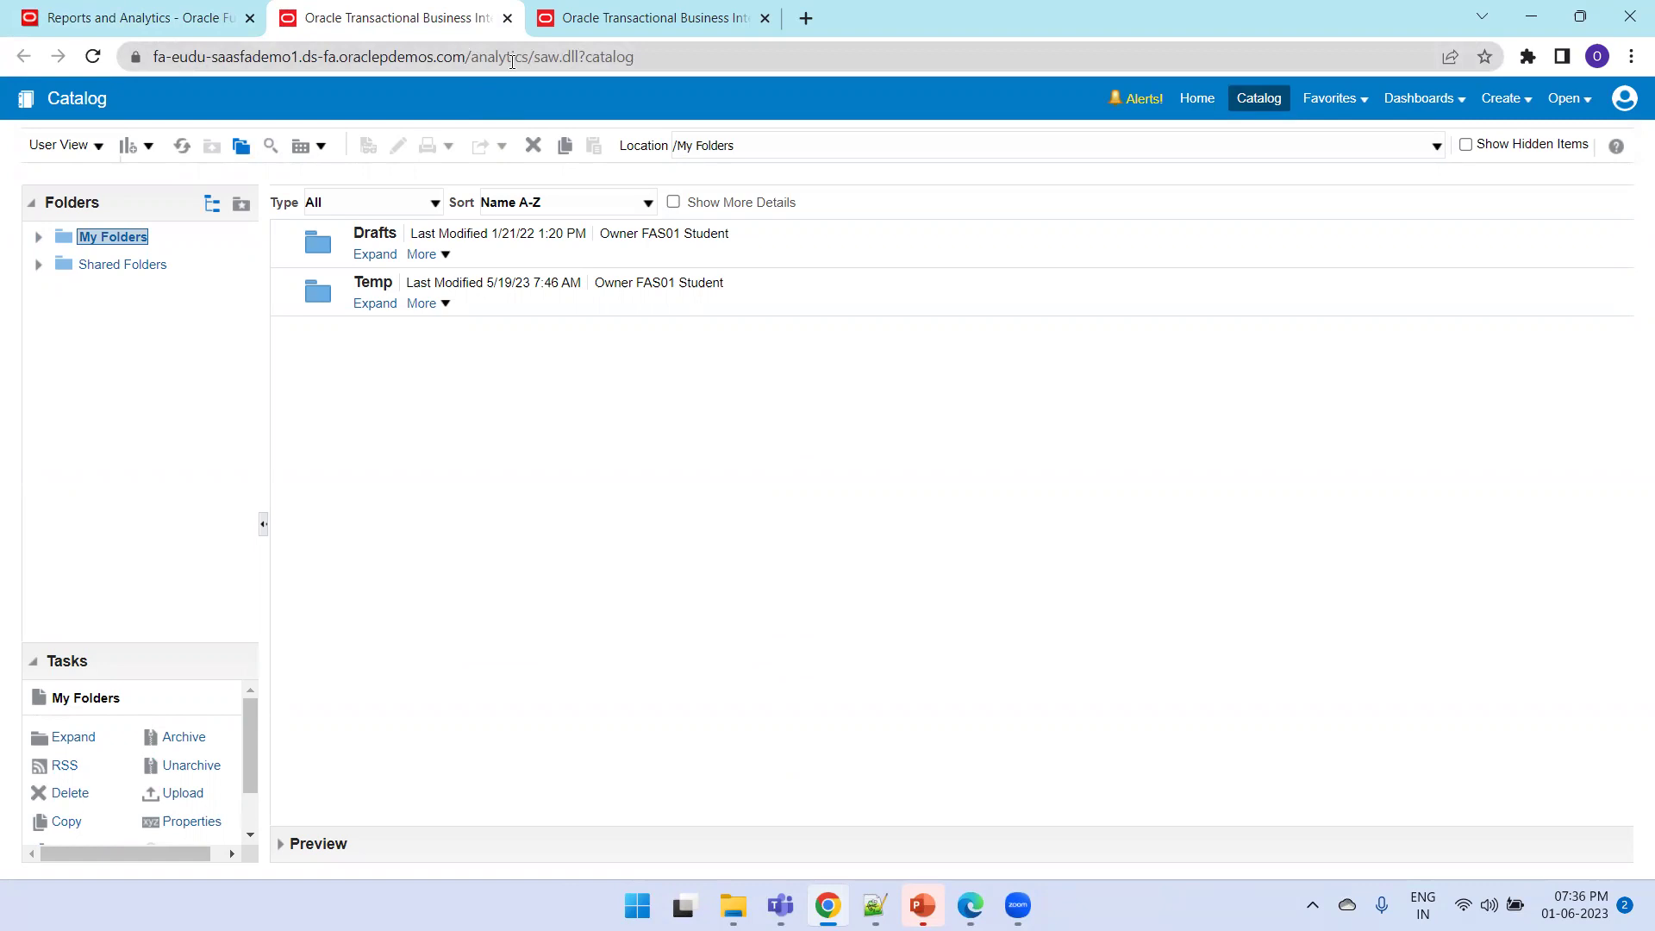
{"action": "left_click_drag", "start_coordinate": [465, 56], "coordinate": [129, 57]}
{"action": "key", "text": "ctrl+c"}
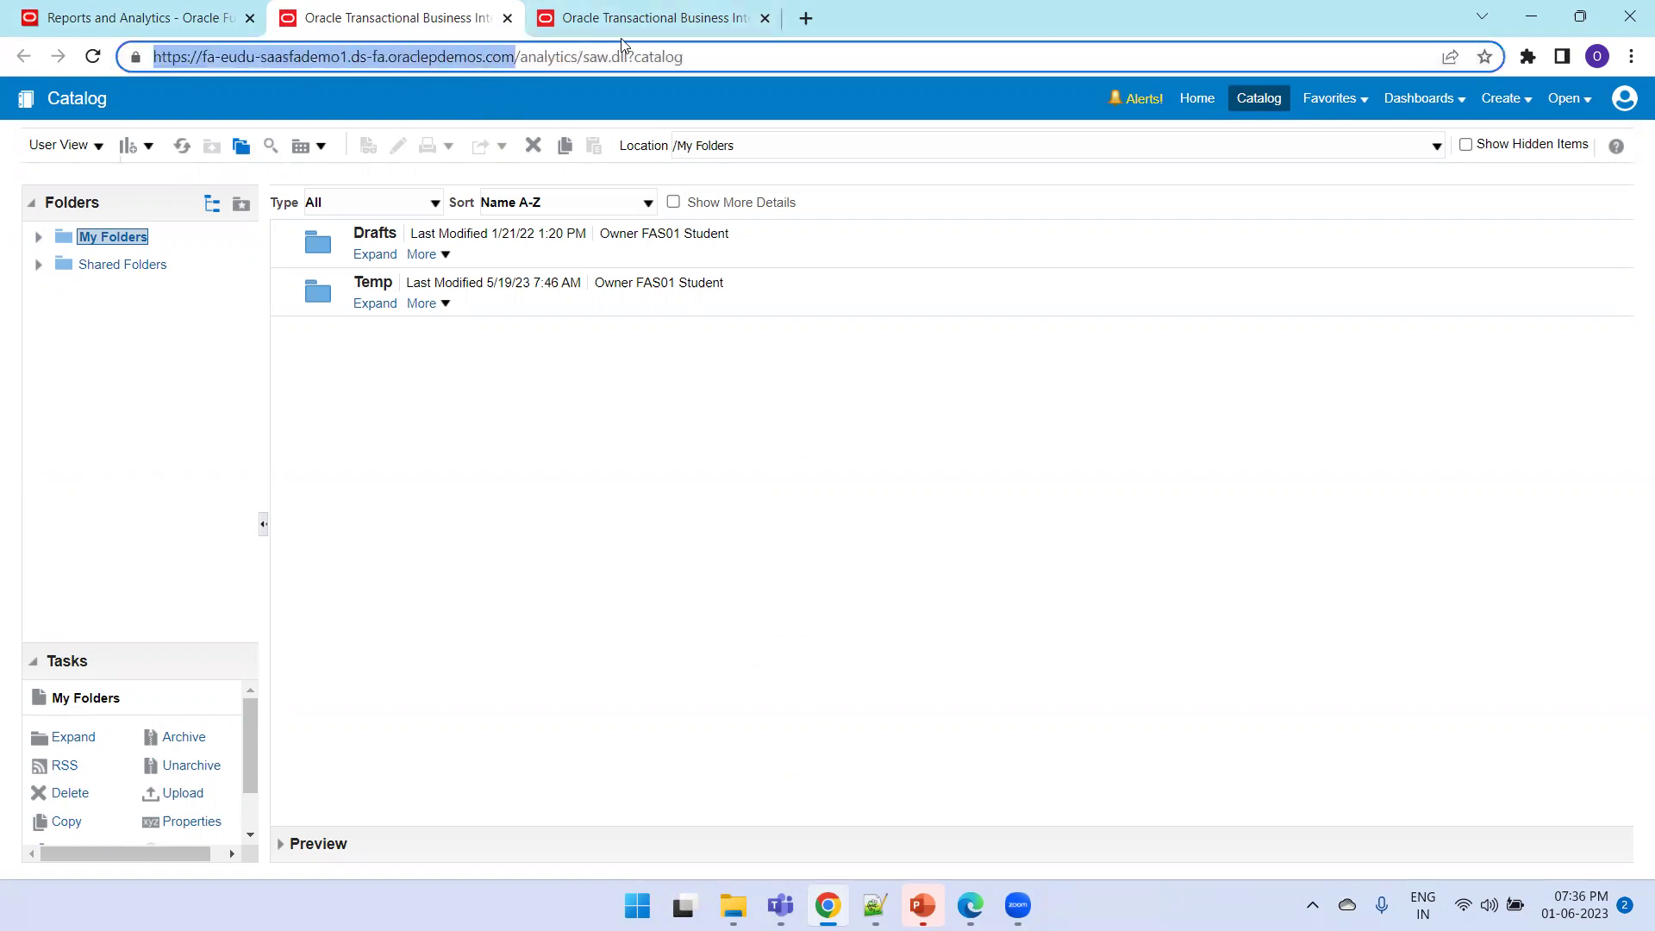
{"action": "left_click", "coordinate": [806, 18]}
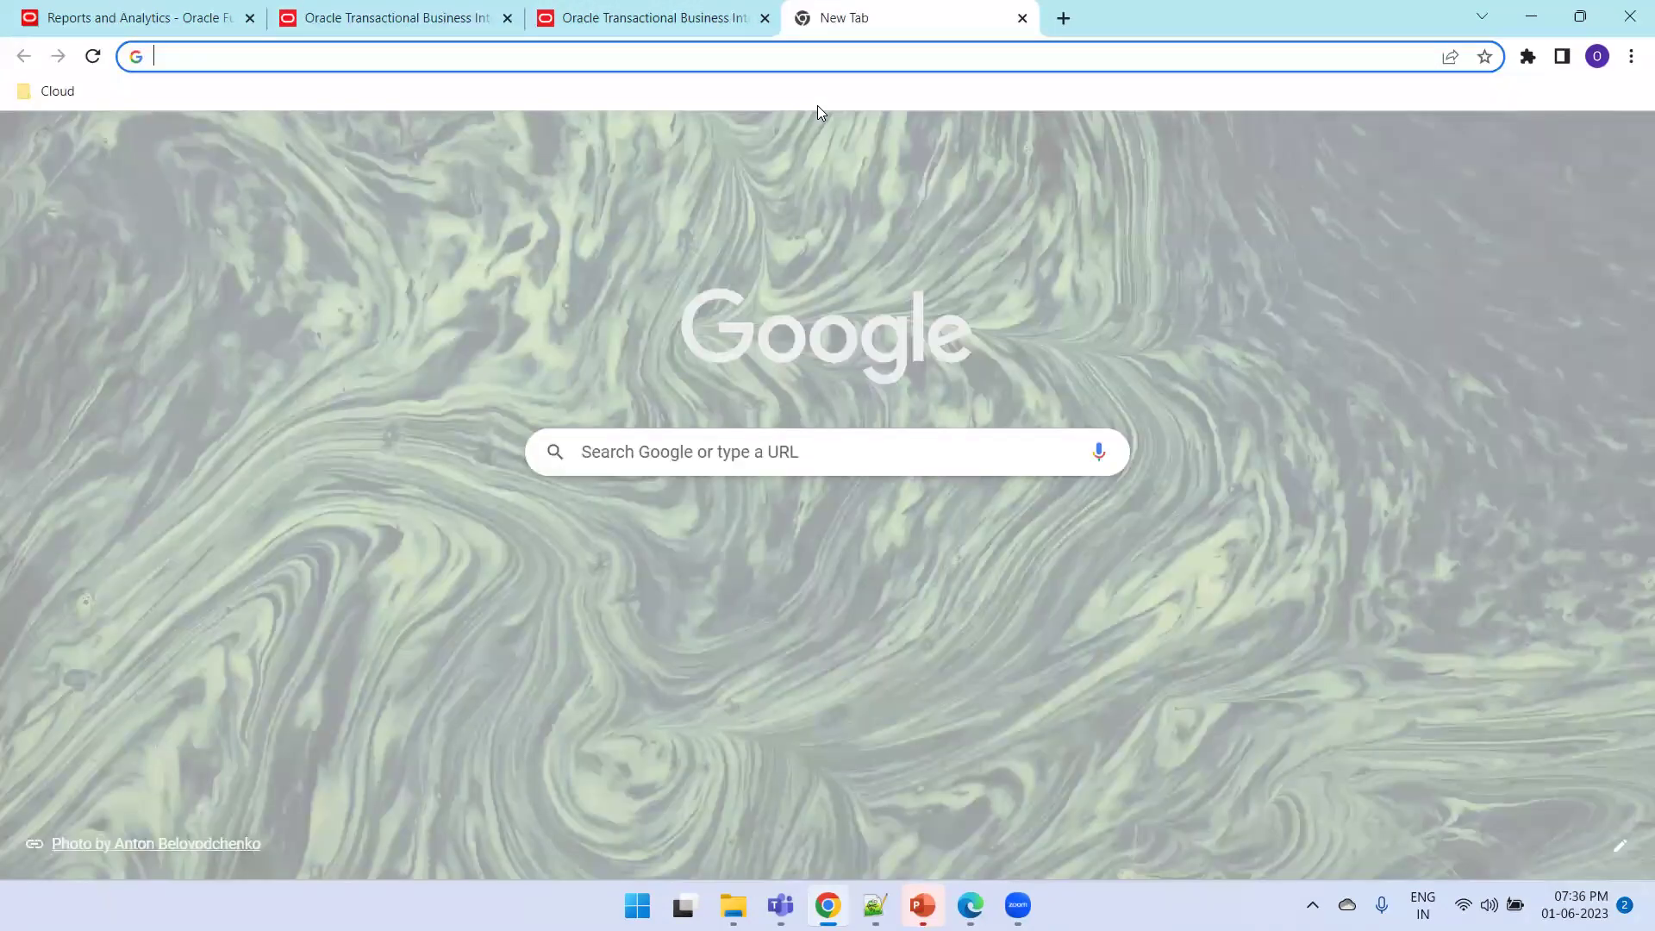
{"action": "key", "text": "ctrl+v"}
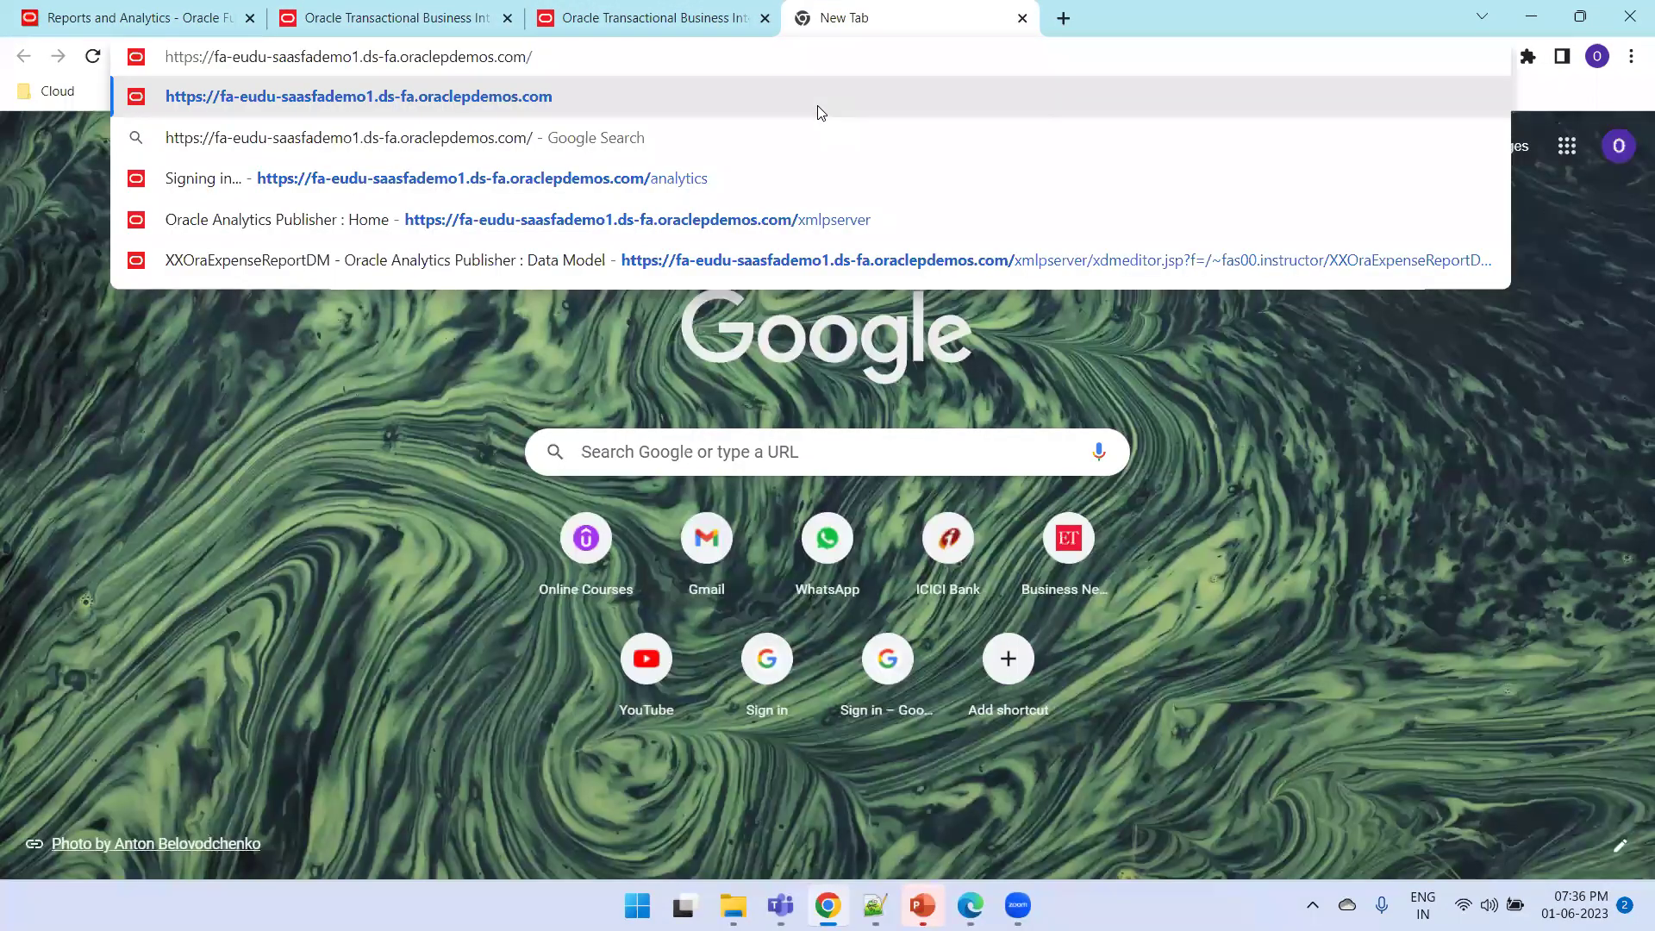
{"action": "type", "text": "xmlpserver"}
{"action": "key", "text": "Return"}
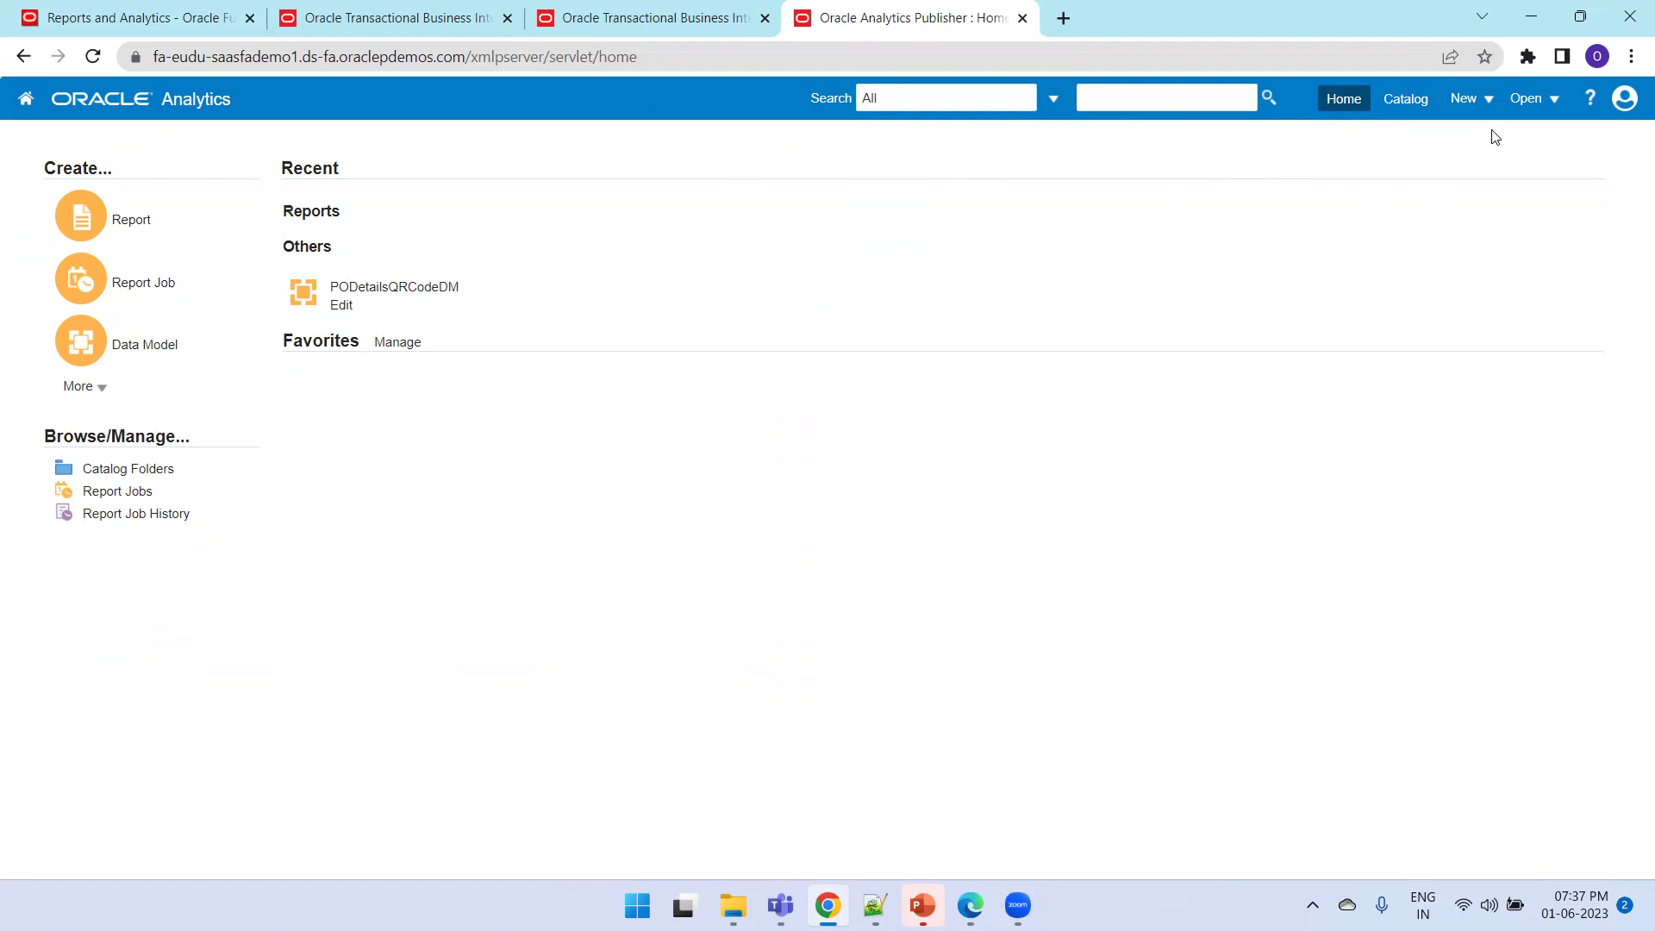
Compare the object types that can be created in the analytics catalog with those offered in Analytics Publisher
{"action": "left_click", "coordinate": [474, 19]}
{"action": "left_click", "coordinate": [1524, 102]}
{"action": "left_click", "coordinate": [1525, 102]}
{"action": "left_click", "coordinate": [1525, 101]}
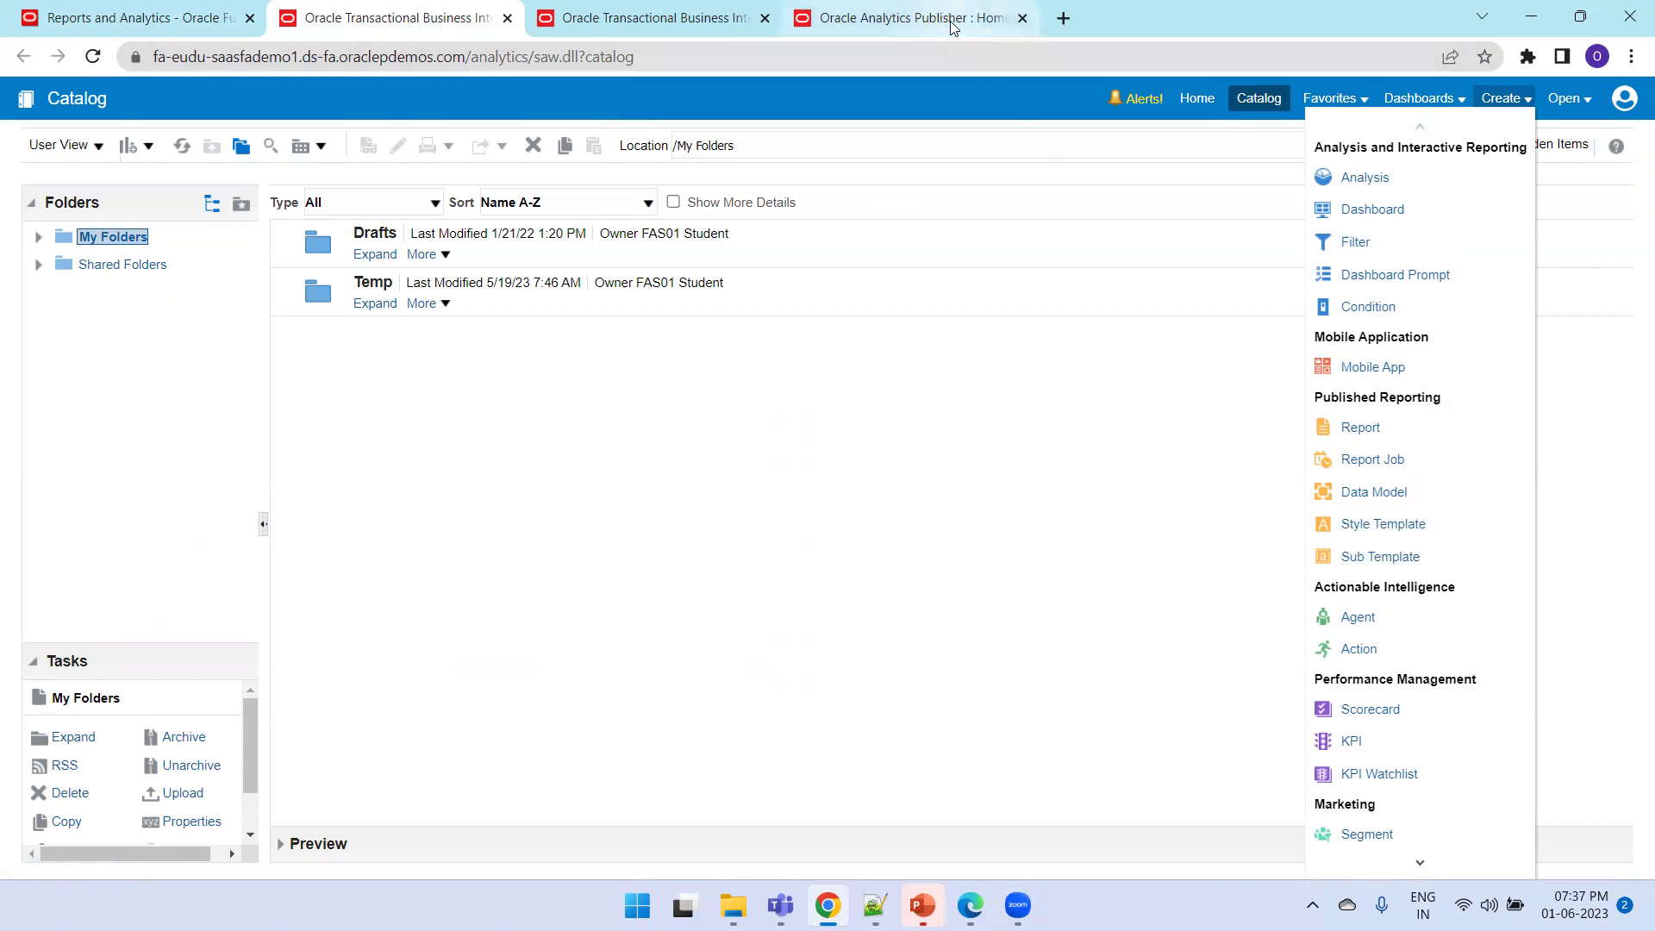
{"action": "left_click", "coordinate": [874, 18]}
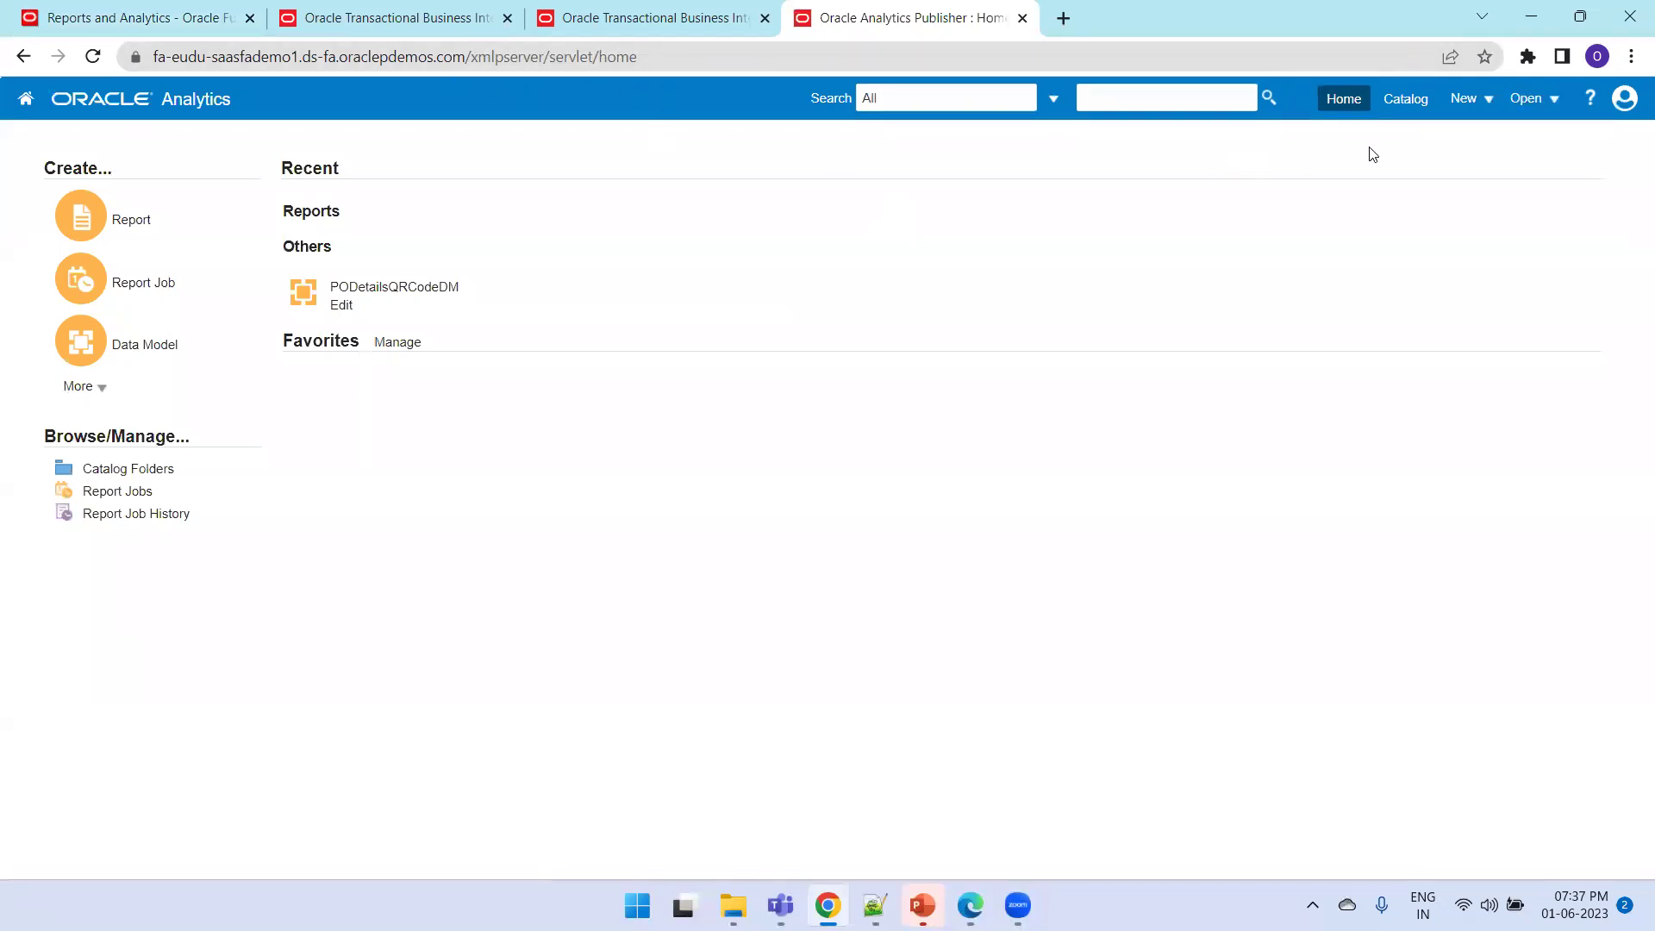
{"action": "left_click", "coordinate": [1465, 98]}
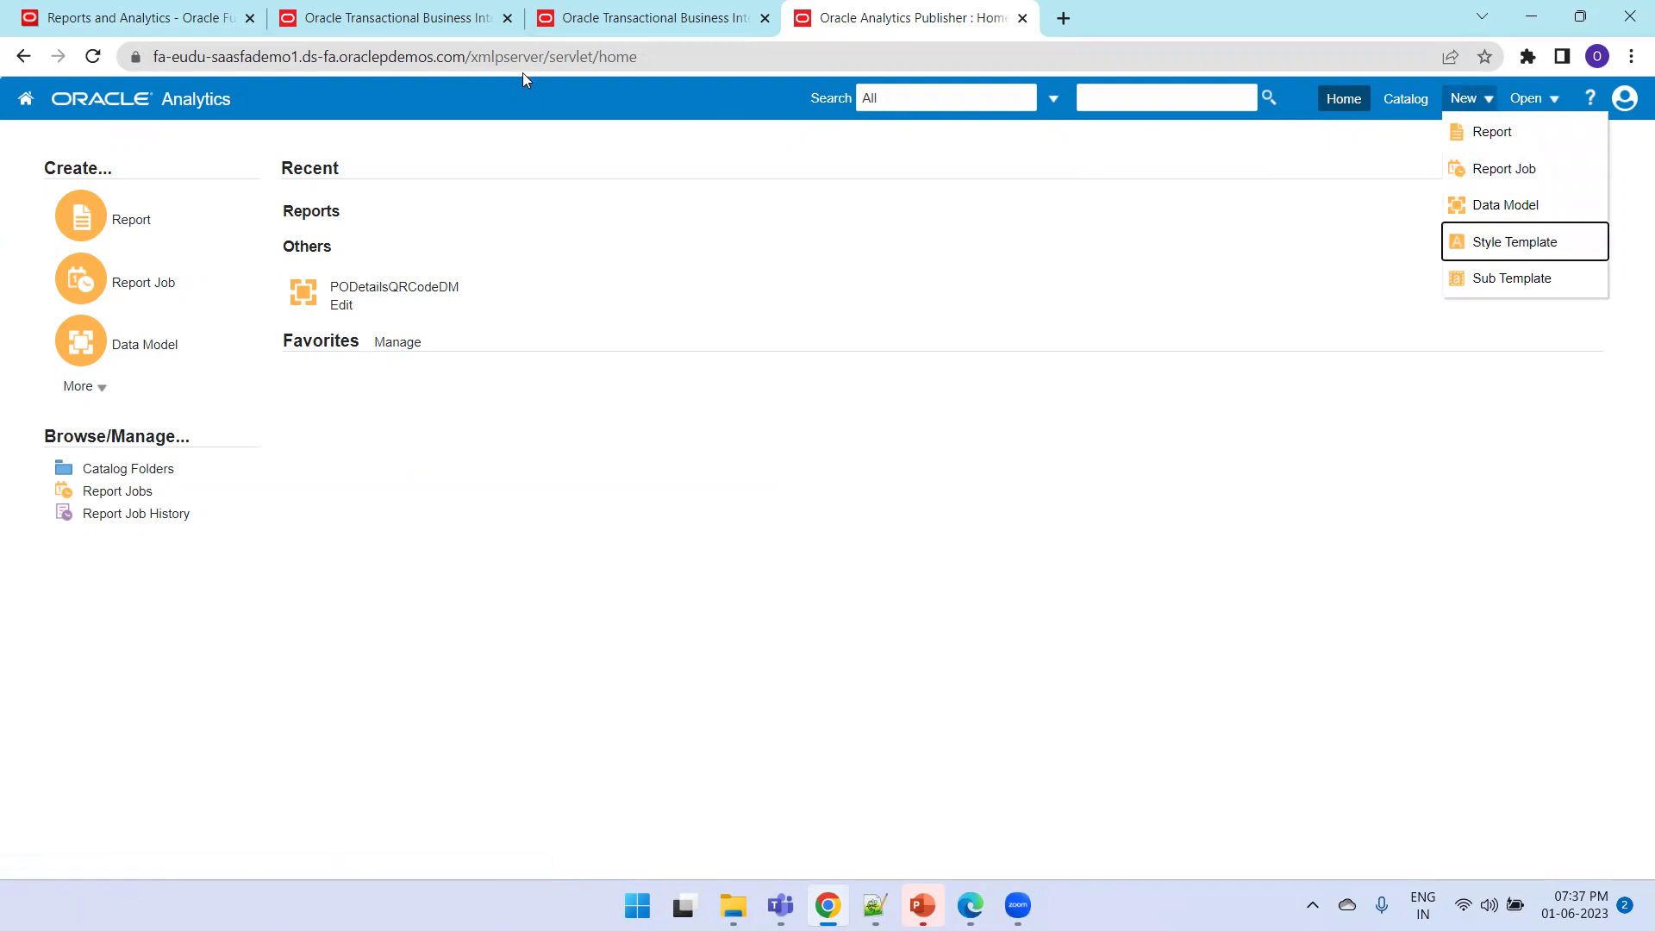
{"action": "left_click", "coordinate": [393, 19]}
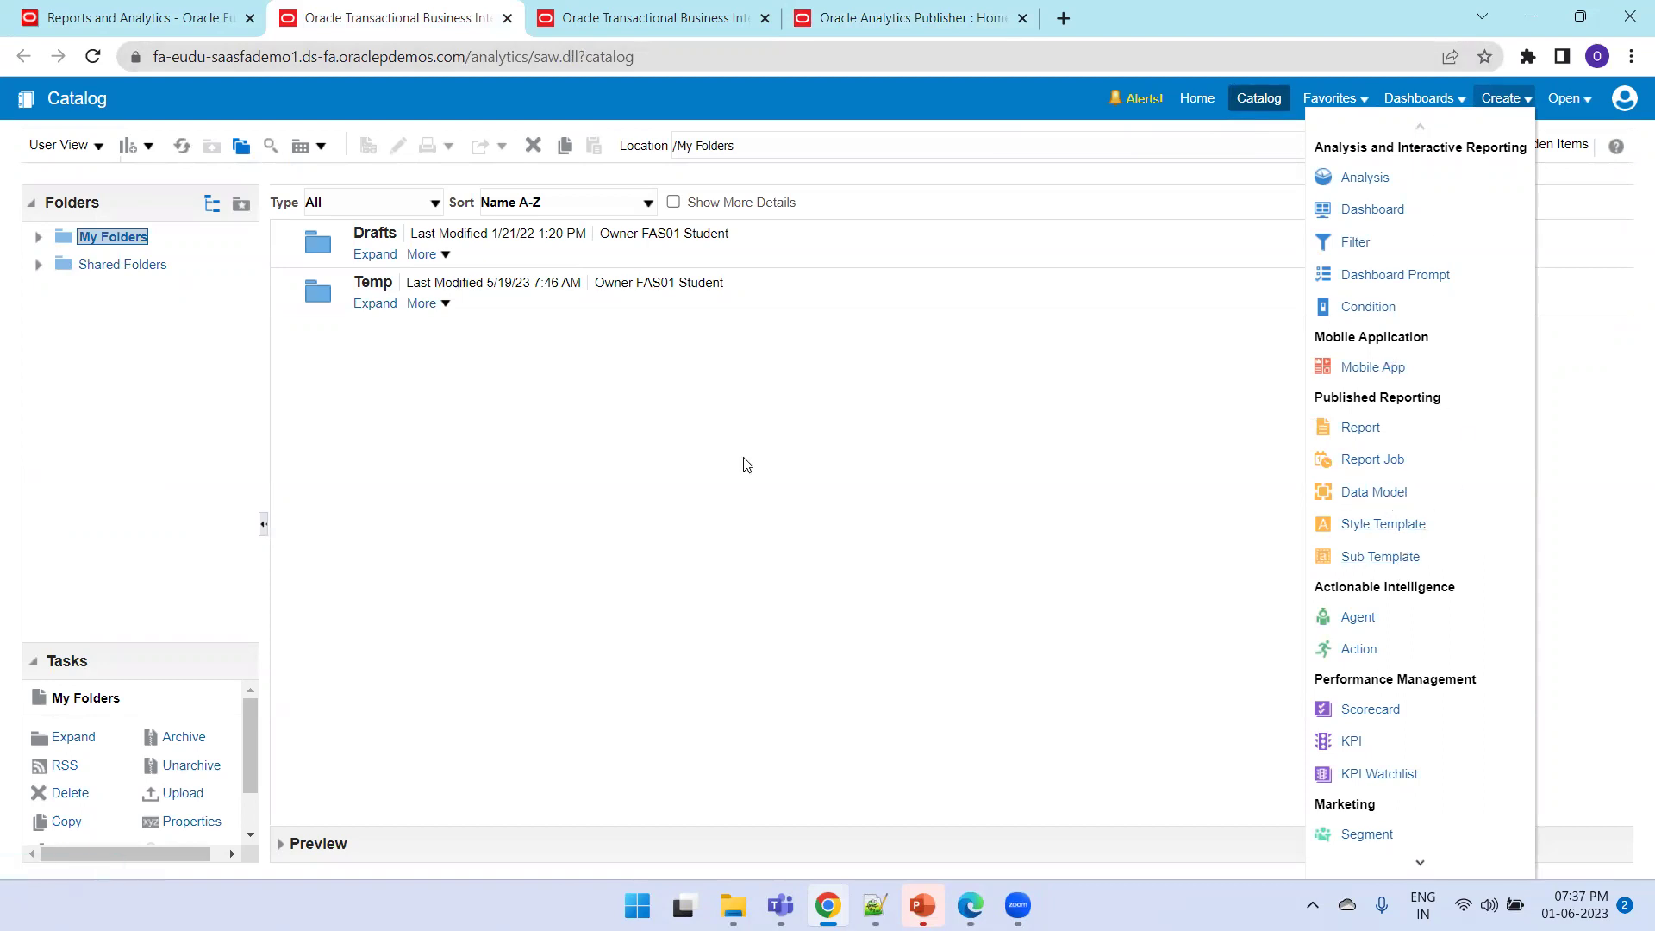
{"action": "left_click", "coordinate": [743, 398]}
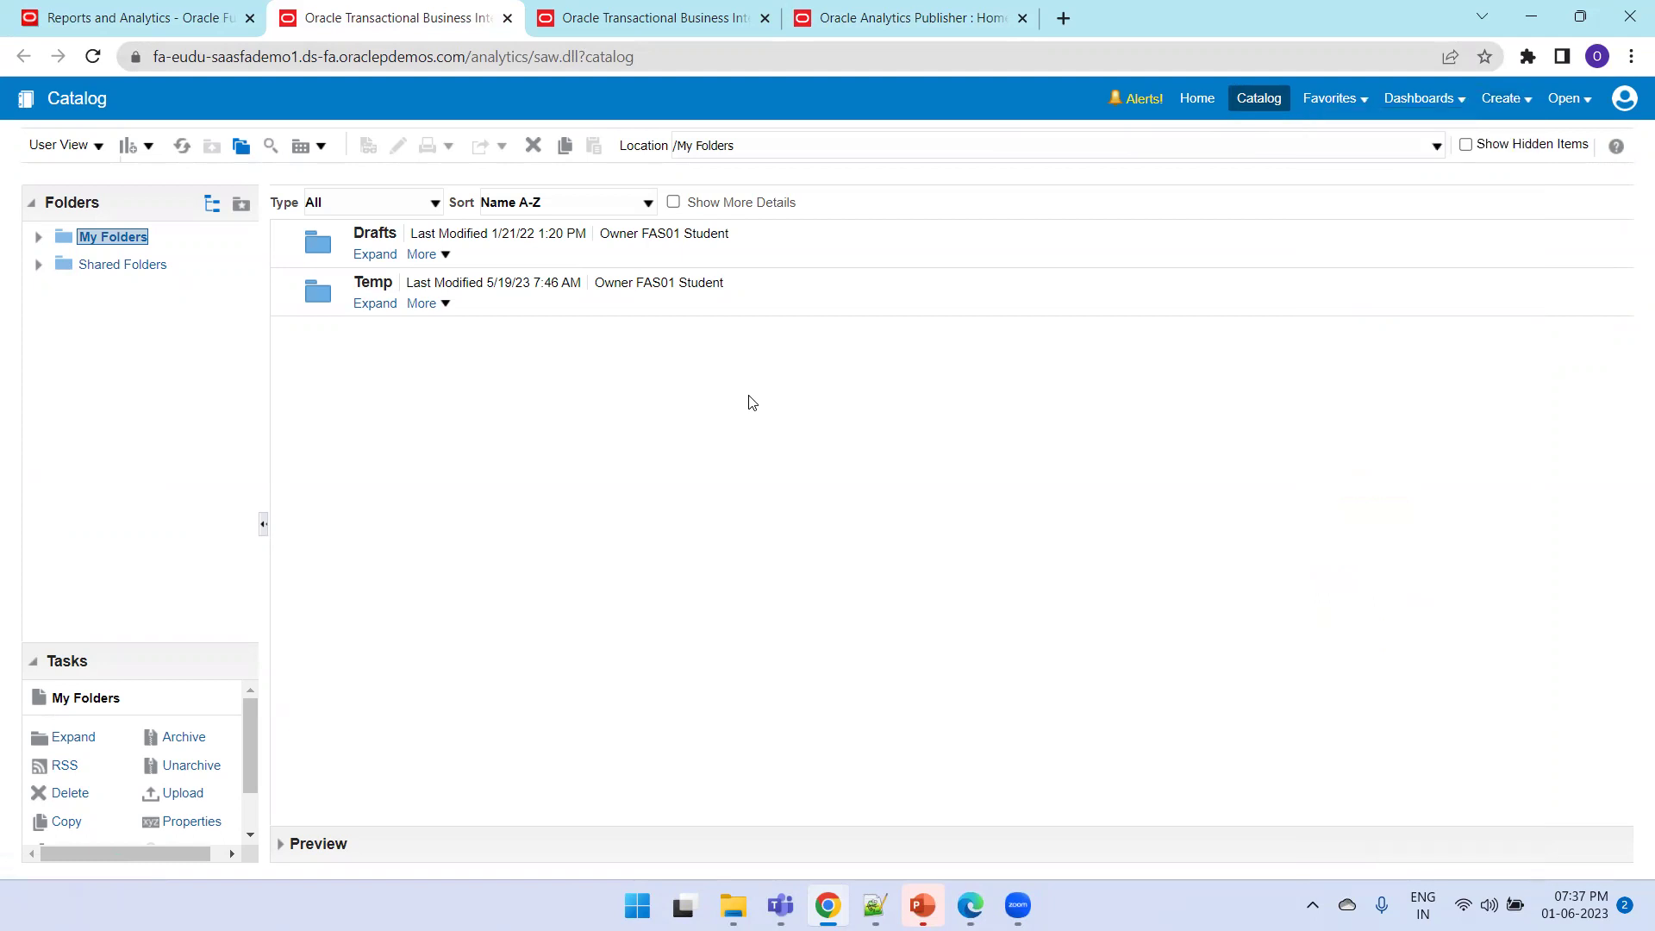
Open the Analytics Publisher catalog and close the duplicate Transactional Business Intelligence tab
{"action": "left_click", "coordinate": [868, 25]}
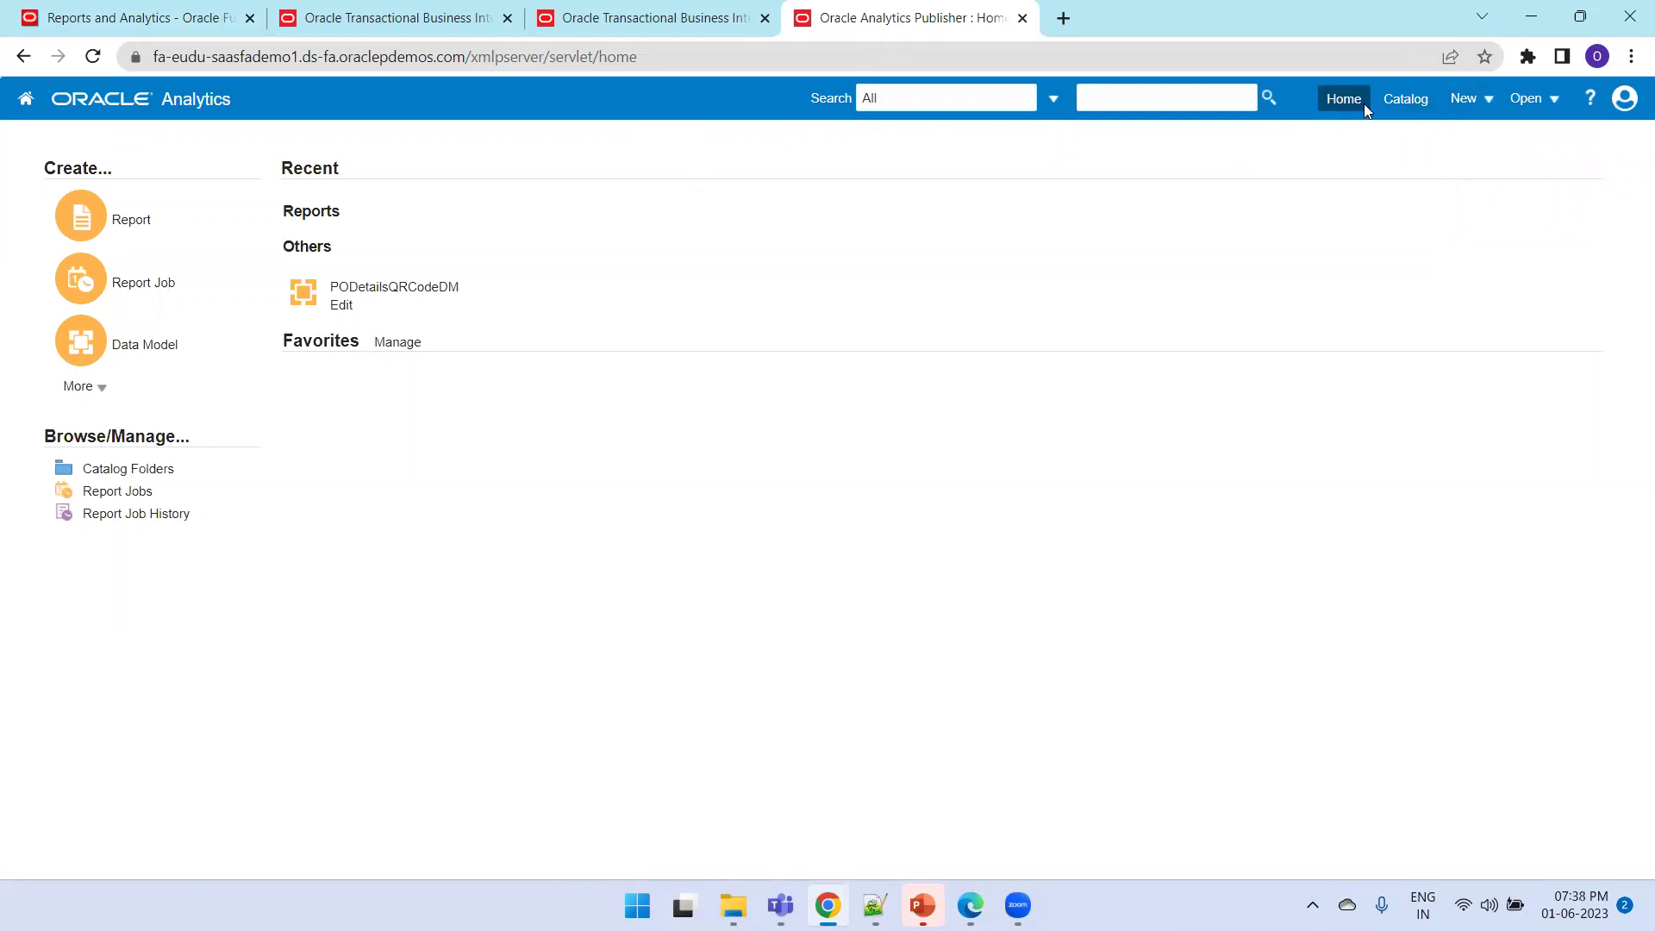
{"action": "left_click", "coordinate": [1402, 100]}
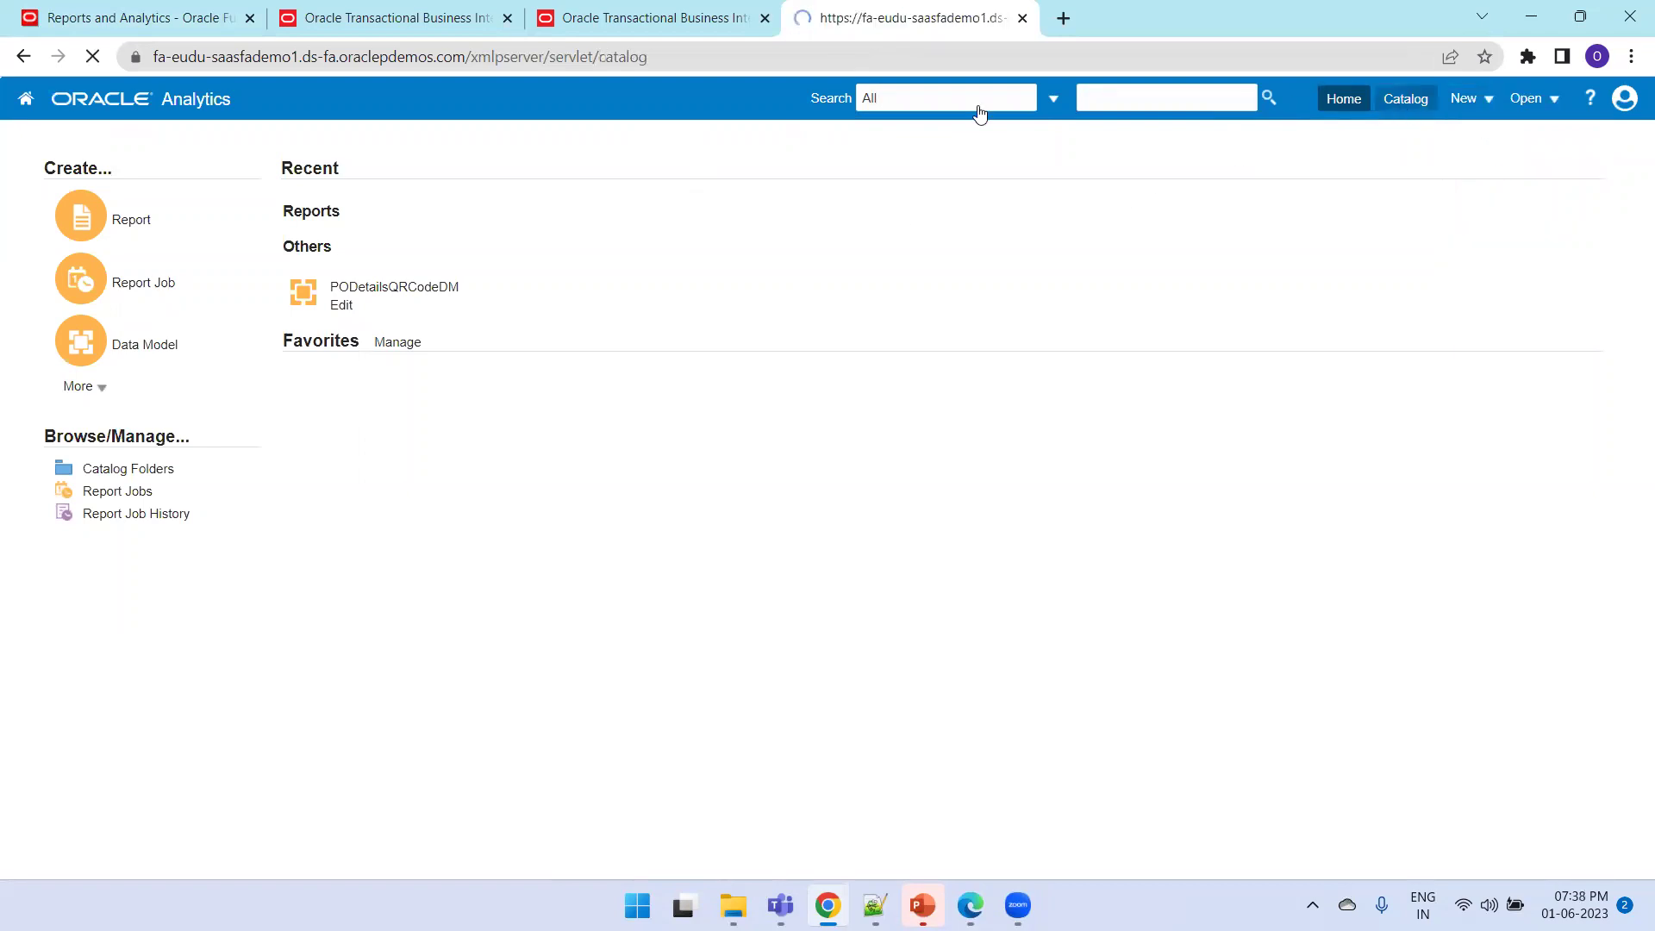
{"action": "left_click", "coordinate": [765, 18]}
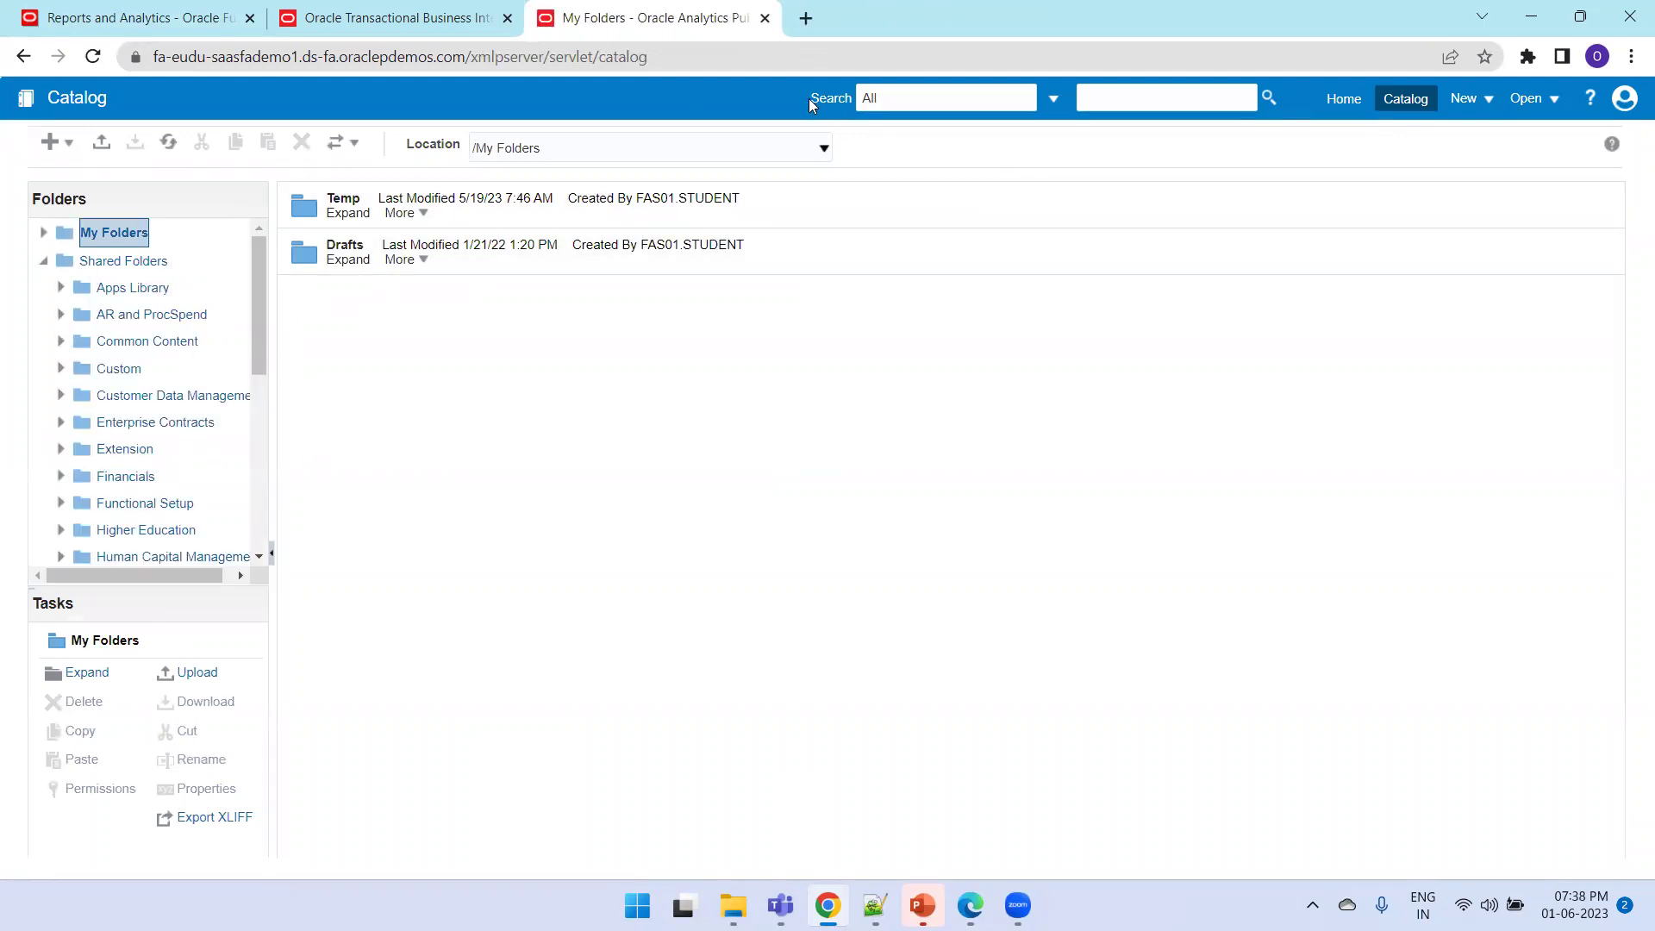
Examine the Publisher catalog's search type filters and its creation, opening and account options
{"action": "left_click", "coordinate": [1120, 106]}
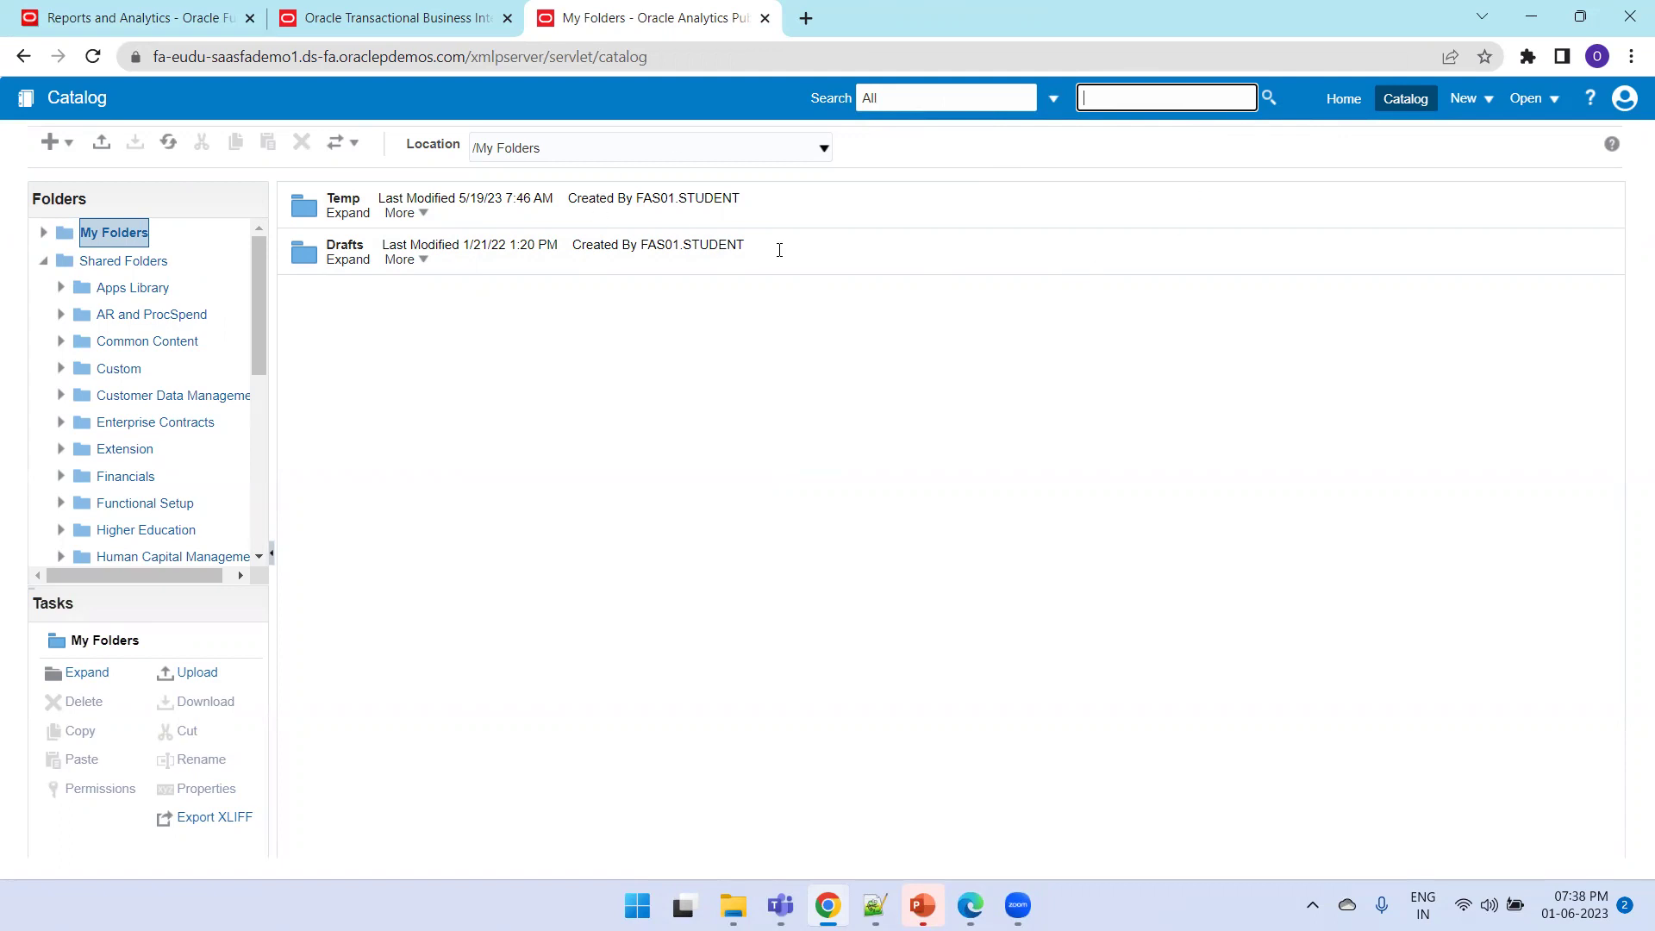
{"action": "left_click", "coordinate": [1053, 98]}
{"action": "left_click", "coordinate": [1484, 100]}
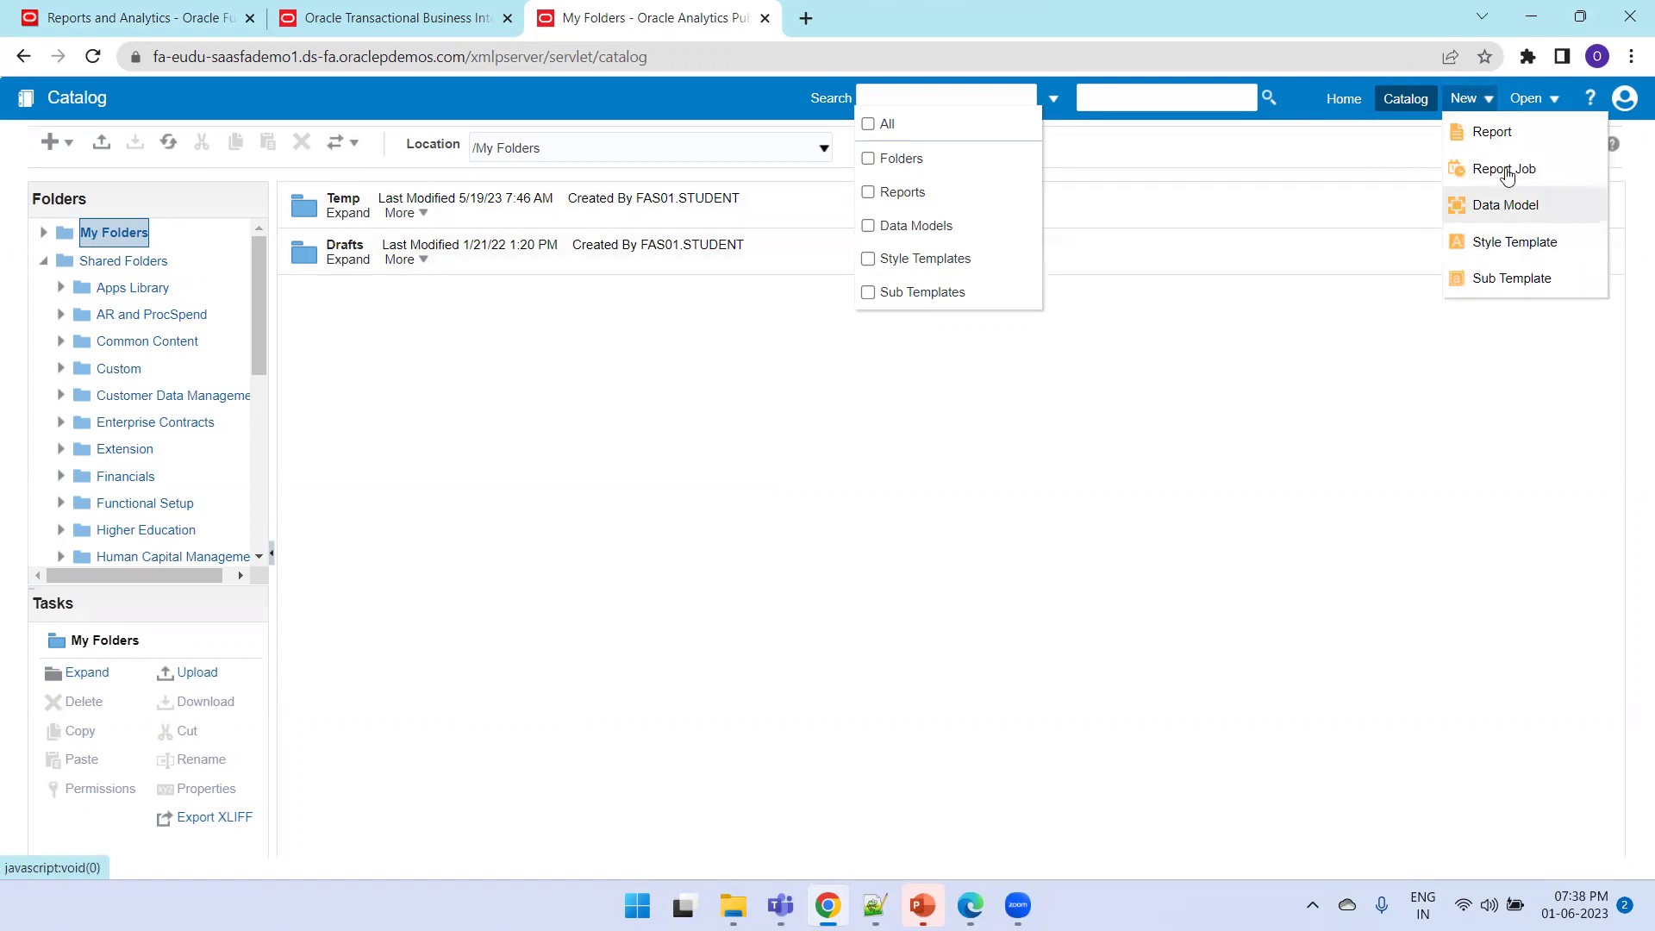
{"action": "left_click", "coordinate": [1486, 463]}
{"action": "left_click", "coordinate": [1530, 98]}
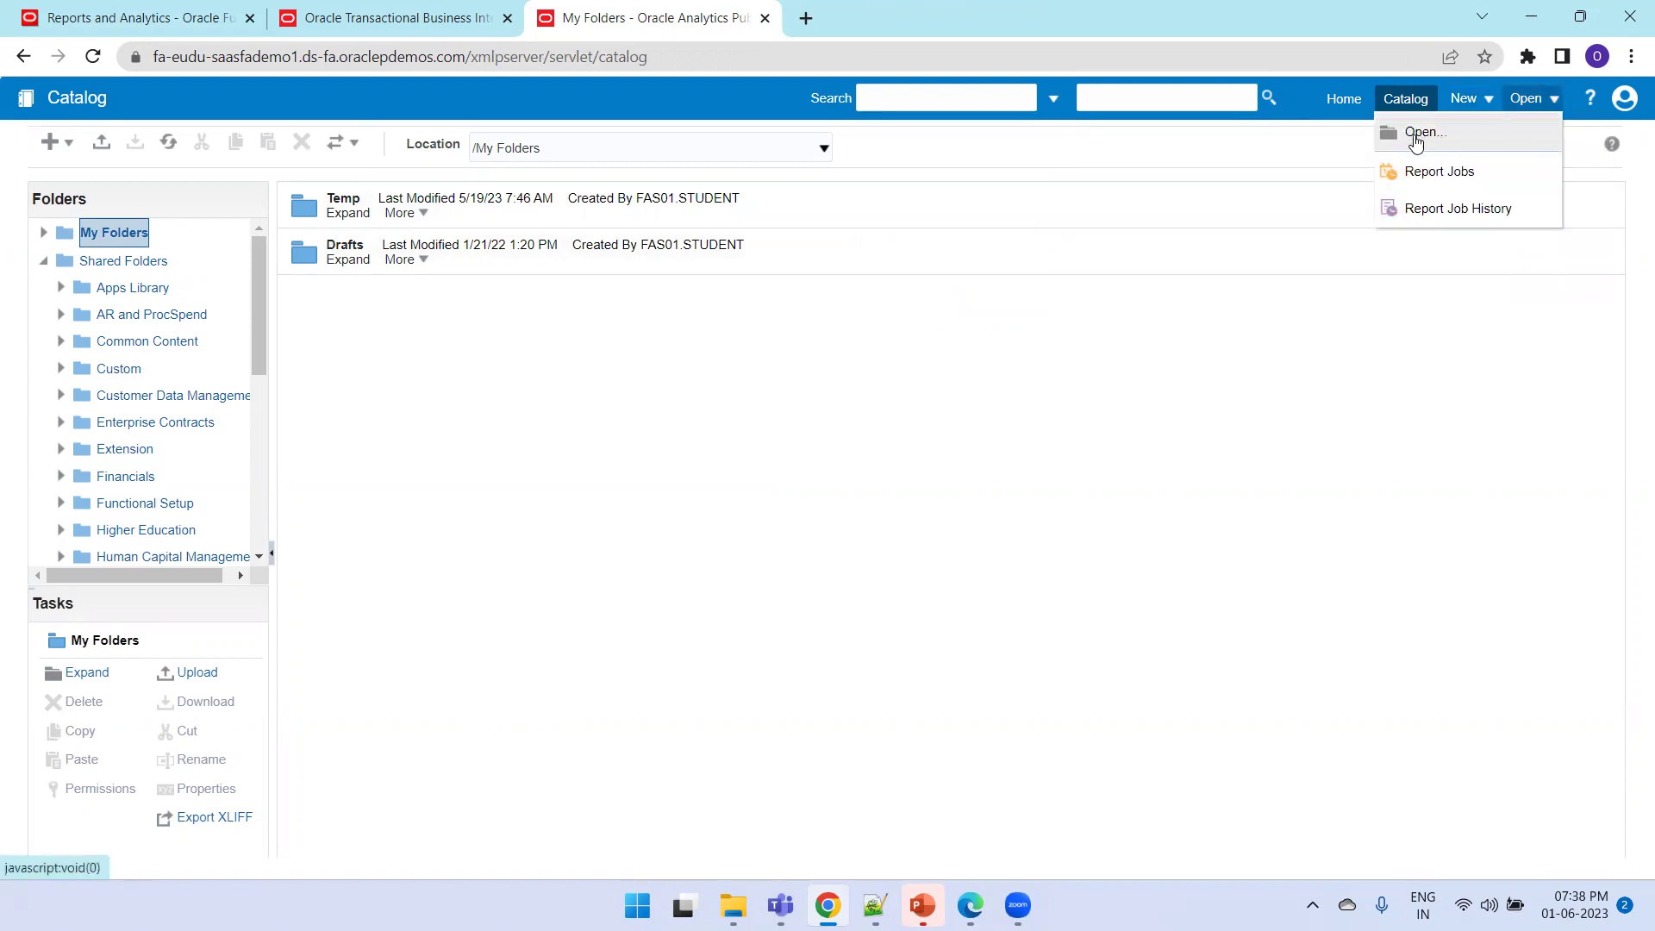
{"action": "left_click", "coordinate": [1625, 98]}
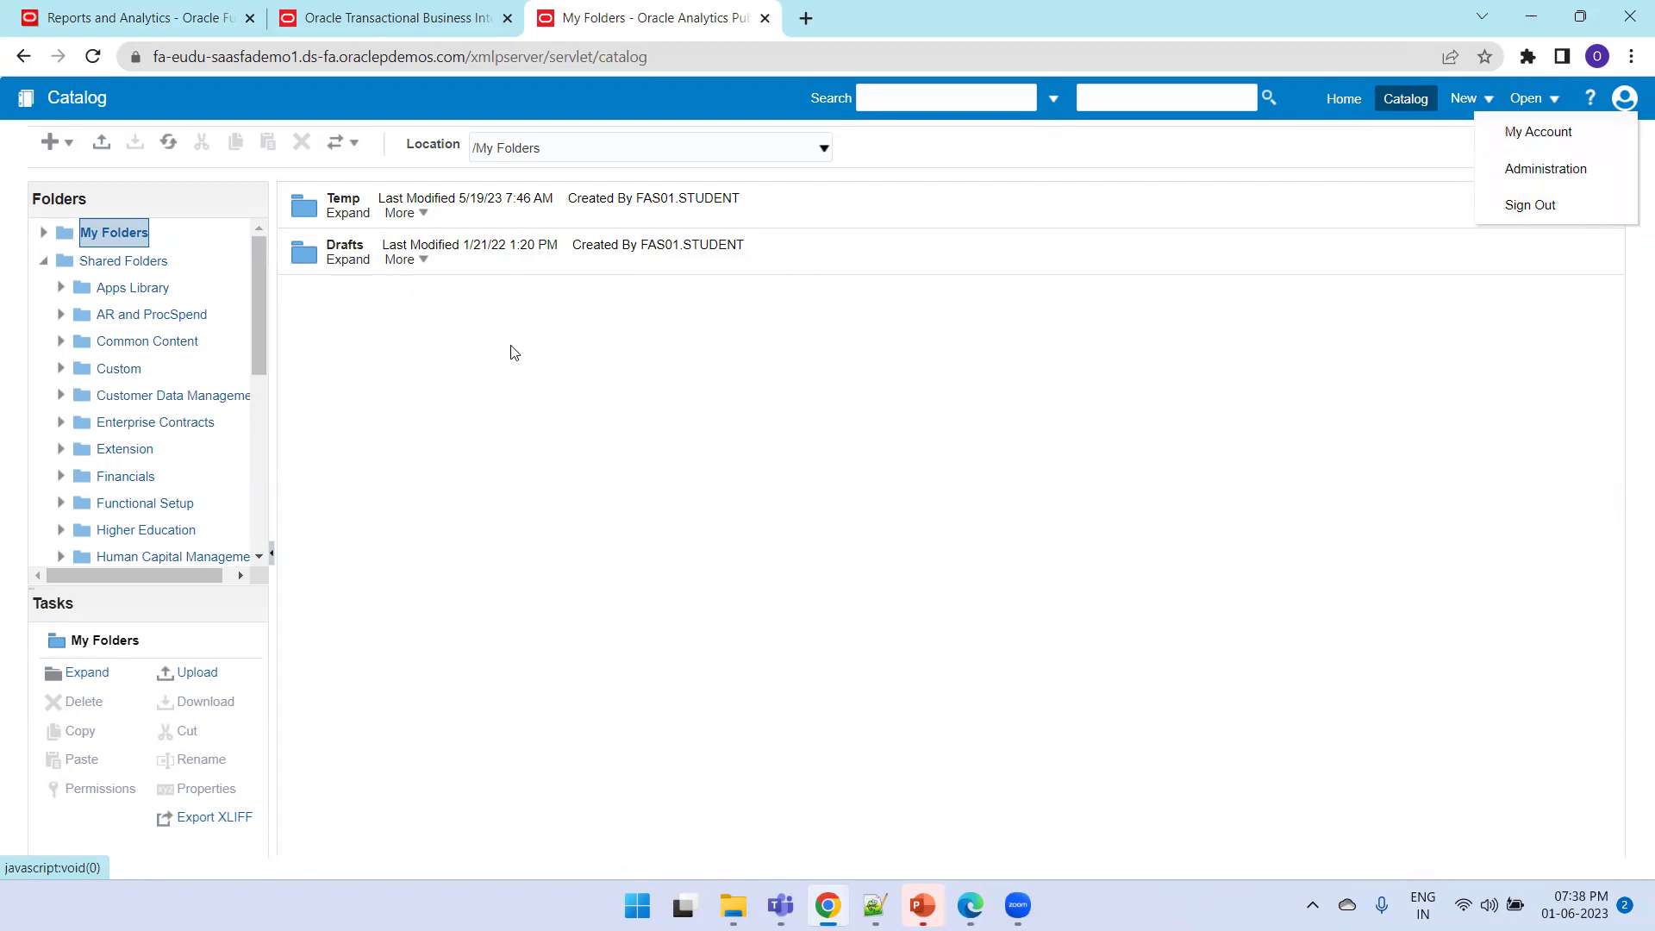
{"action": "left_click", "coordinate": [700, 368]}
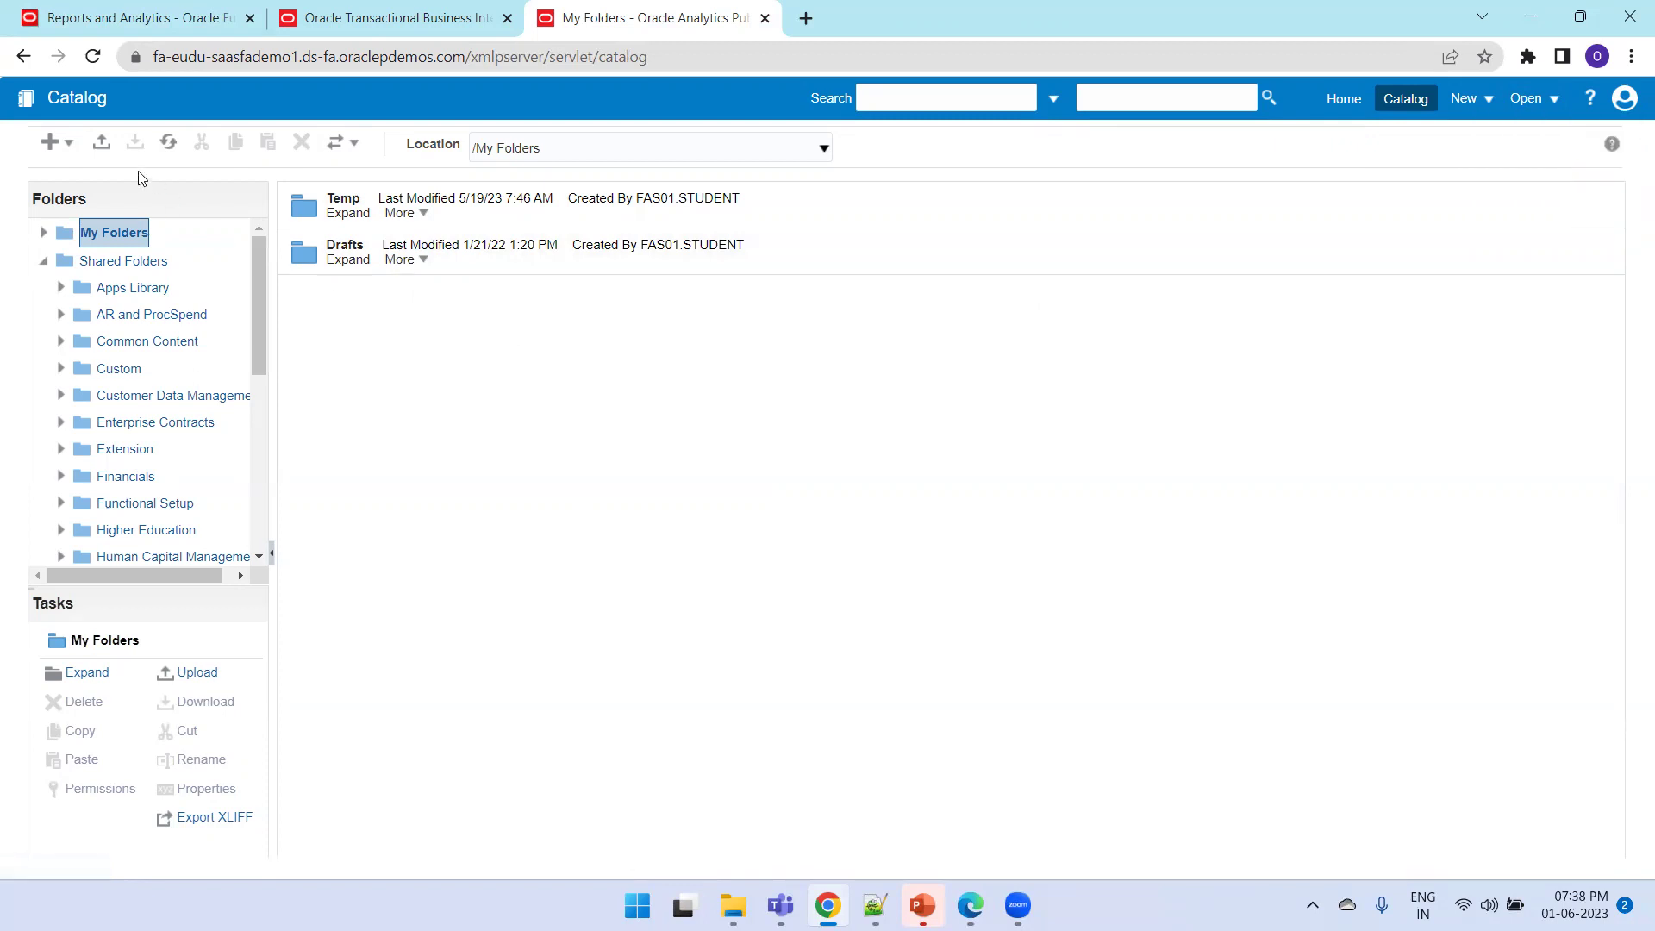
Check both sets of item creation options in the Publisher catalog and compare its layout with the analytics catalog
{"action": "left_click", "coordinate": [69, 142]}
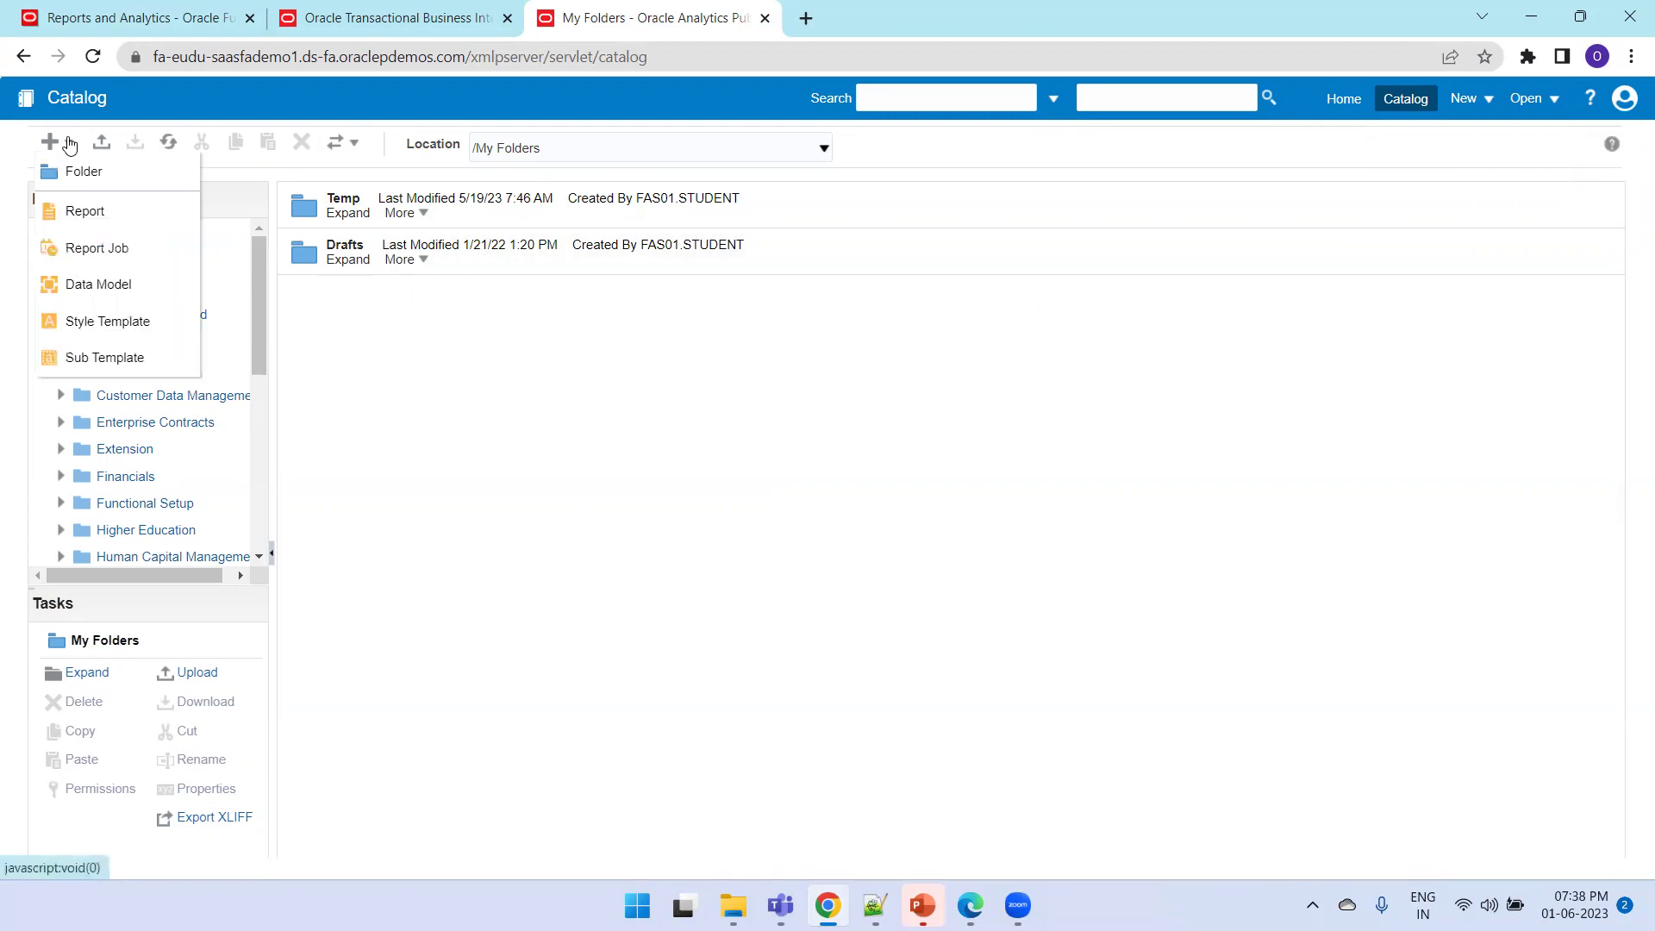
{"action": "left_click", "coordinate": [1467, 100]}
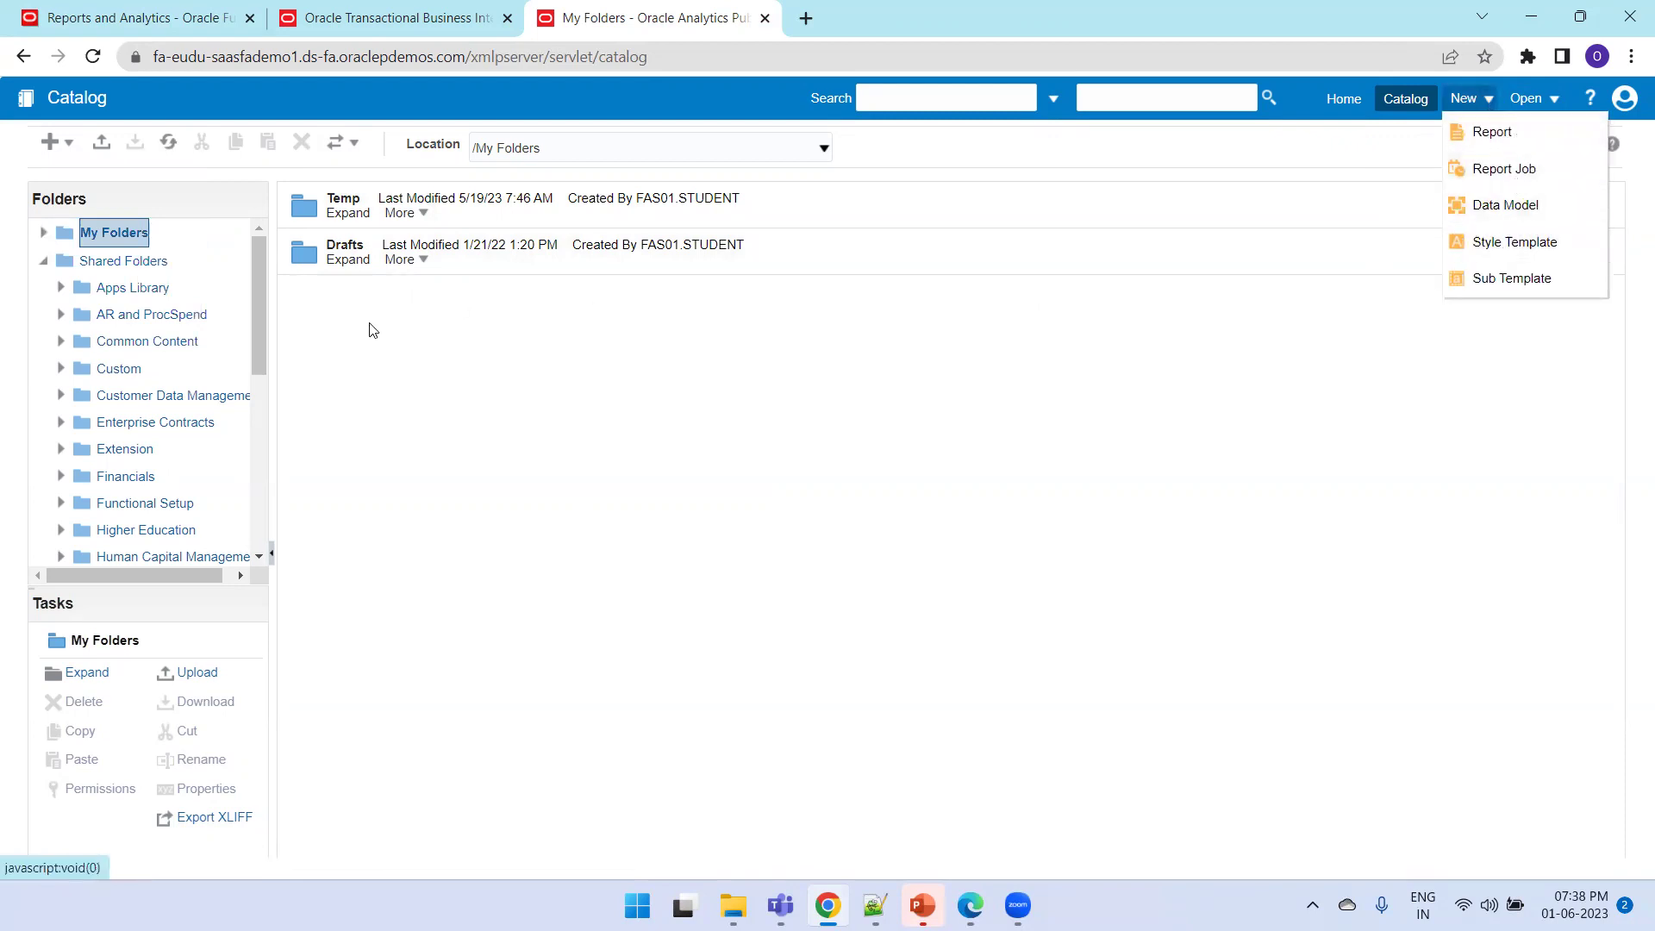
{"action": "left_click", "coordinate": [398, 24]}
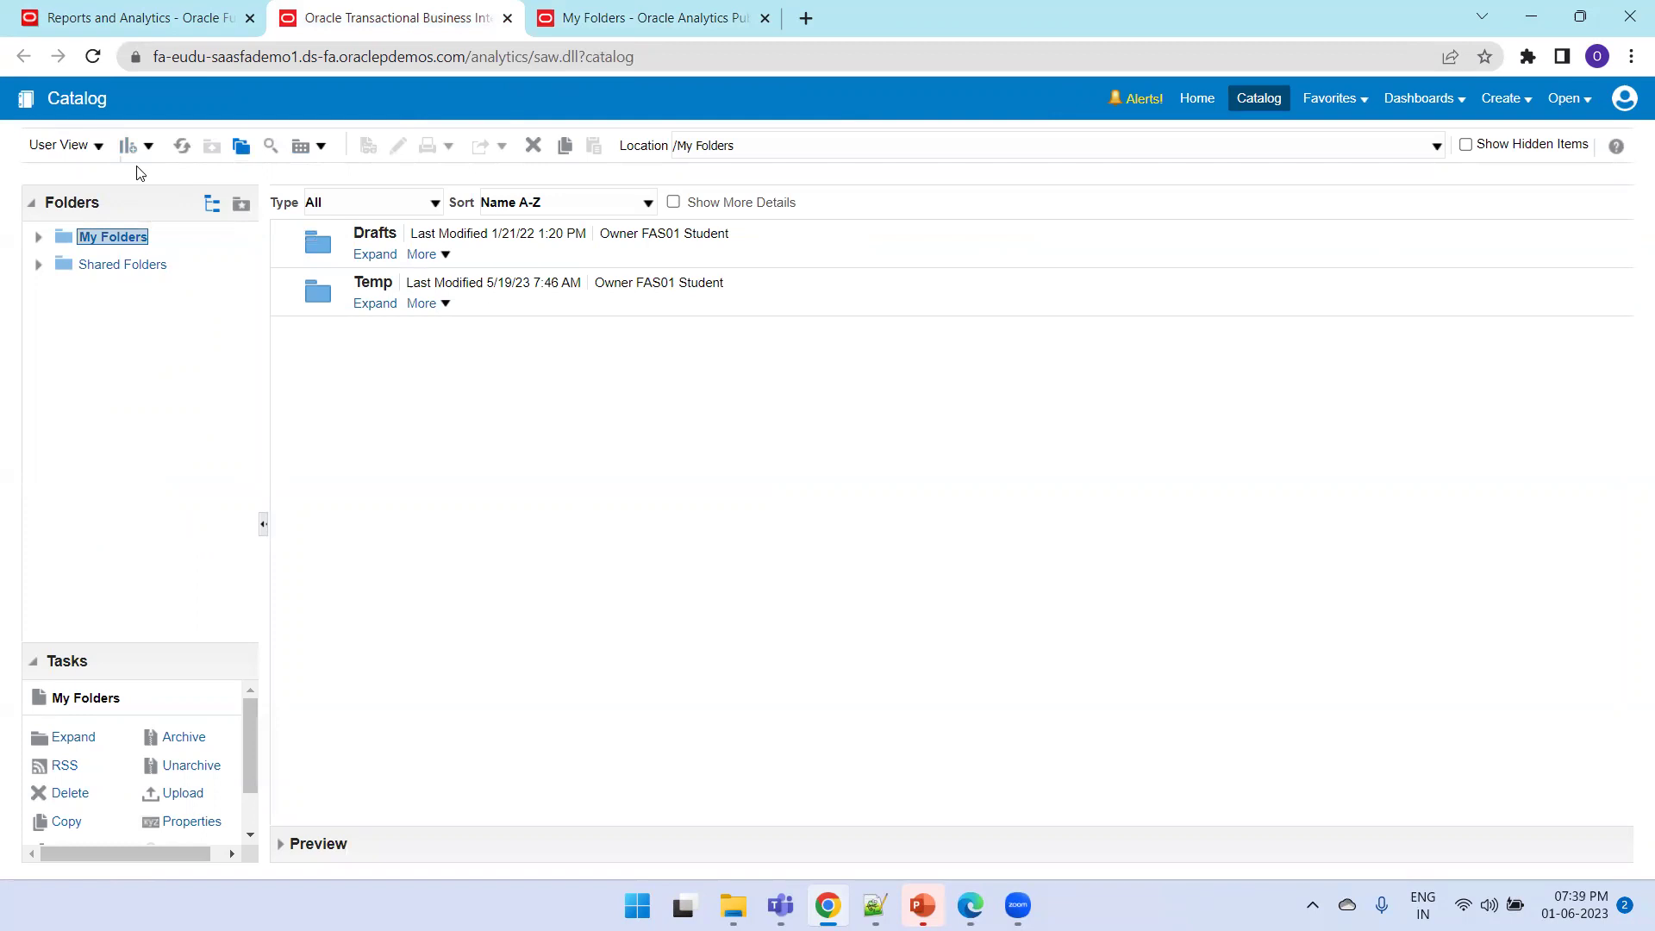
{"action": "left_click", "coordinate": [632, 25]}
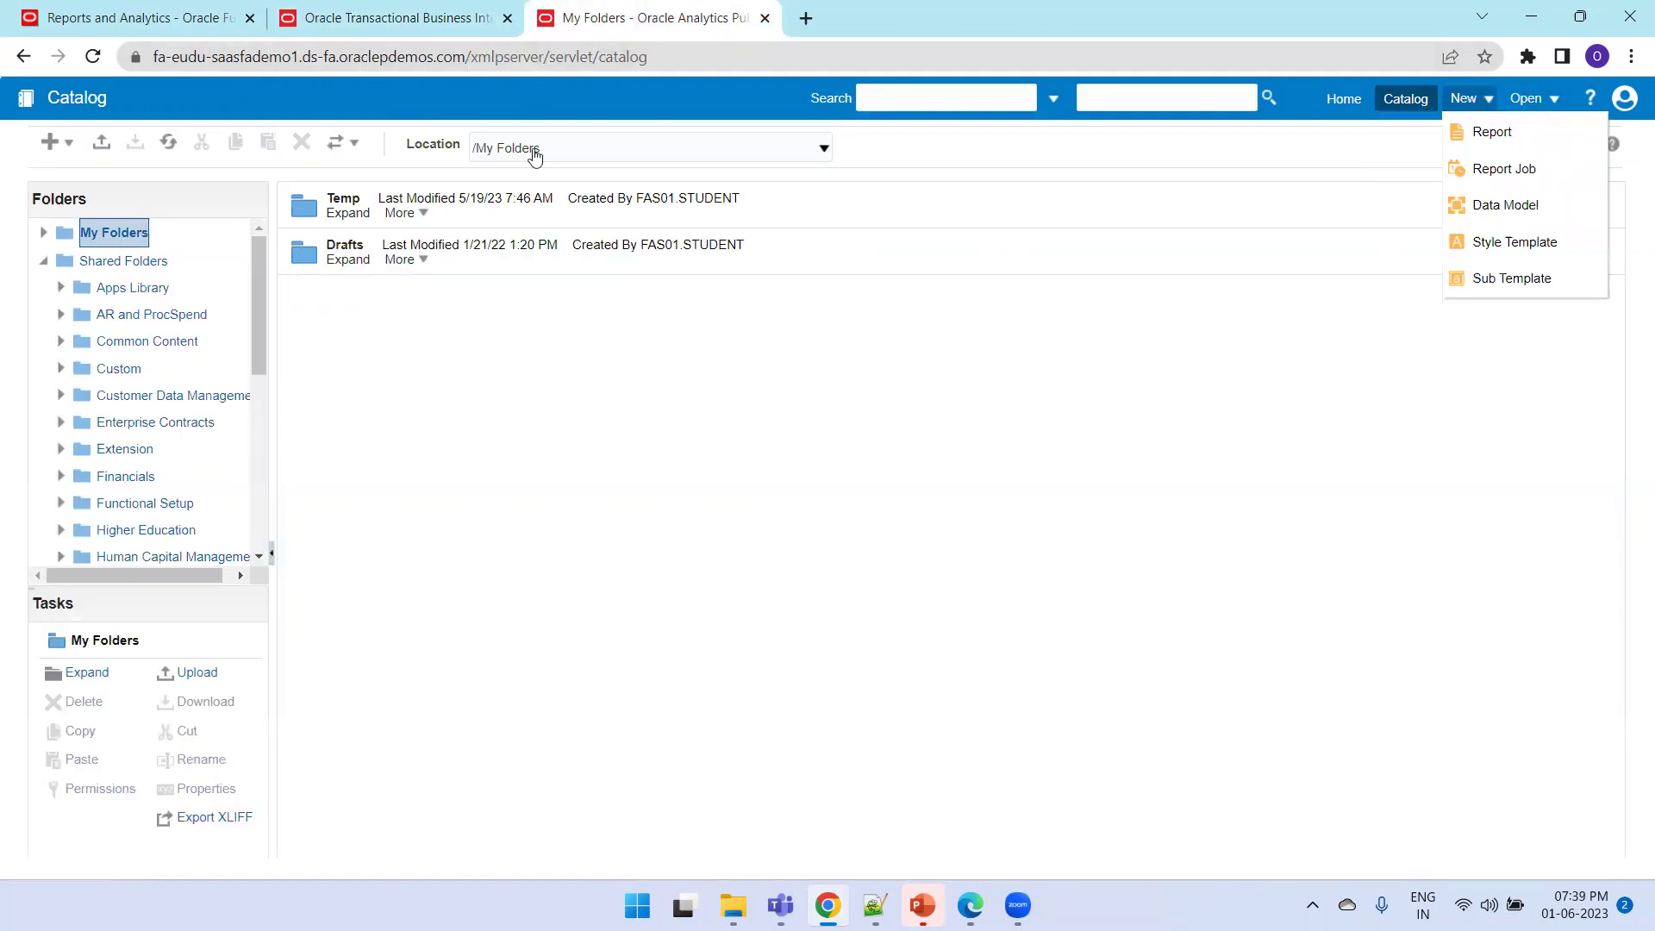
{"action": "left_click", "coordinate": [496, 345]}
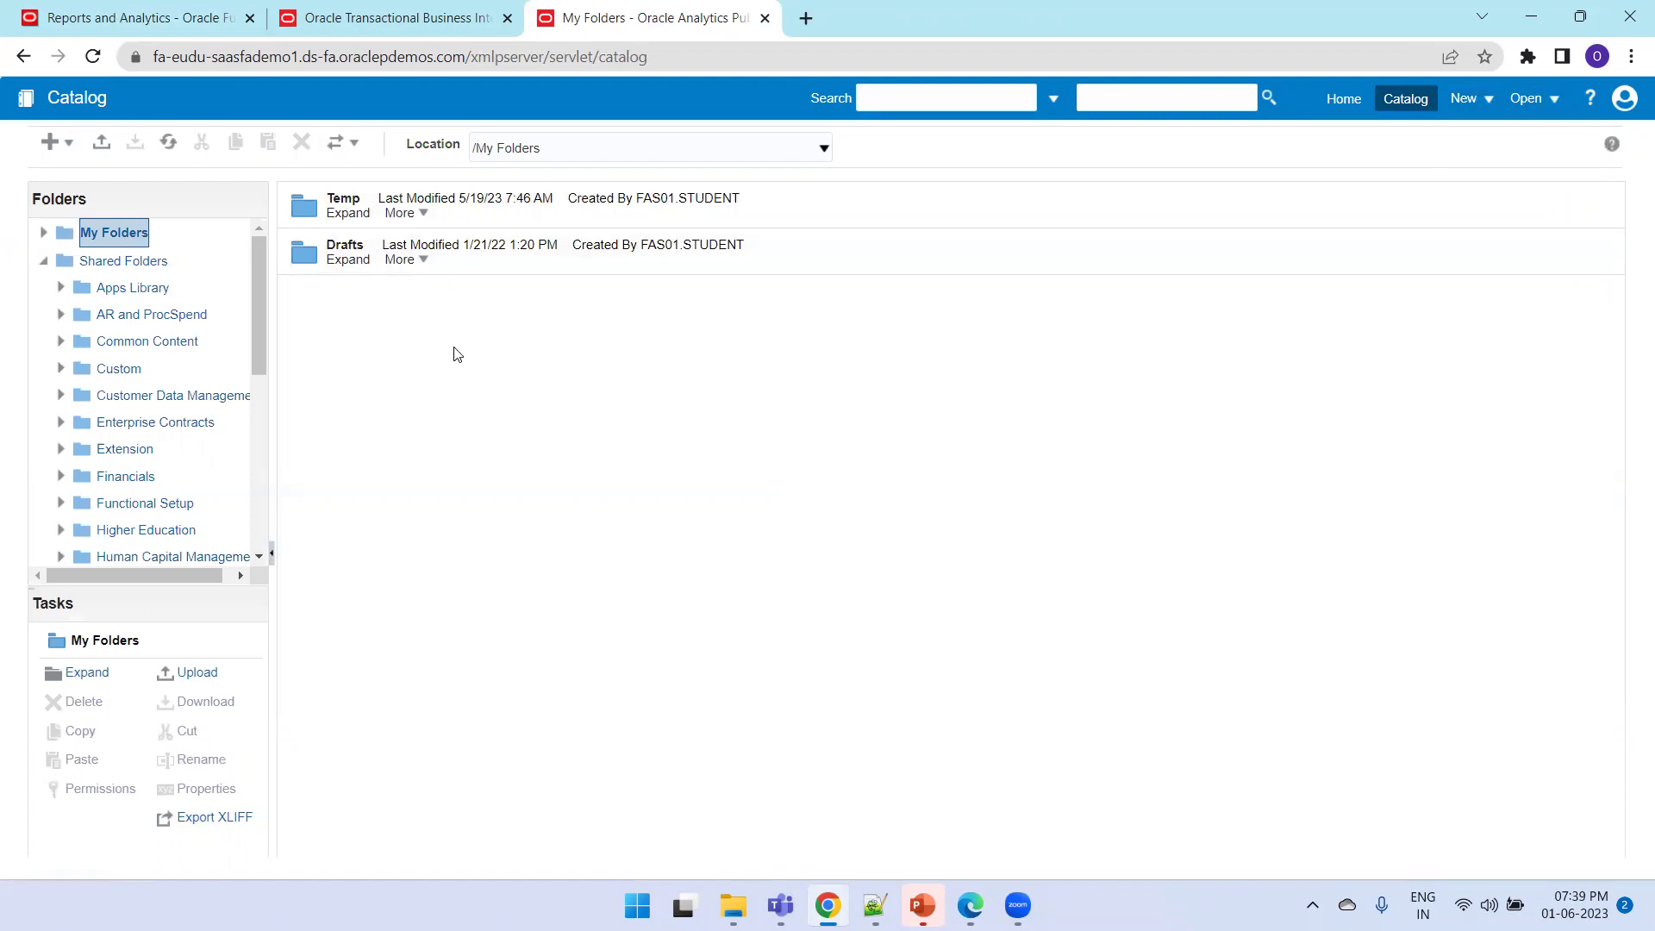
Create a folder named OraTrainings under My Folders
{"action": "left_click", "coordinate": [74, 146]}
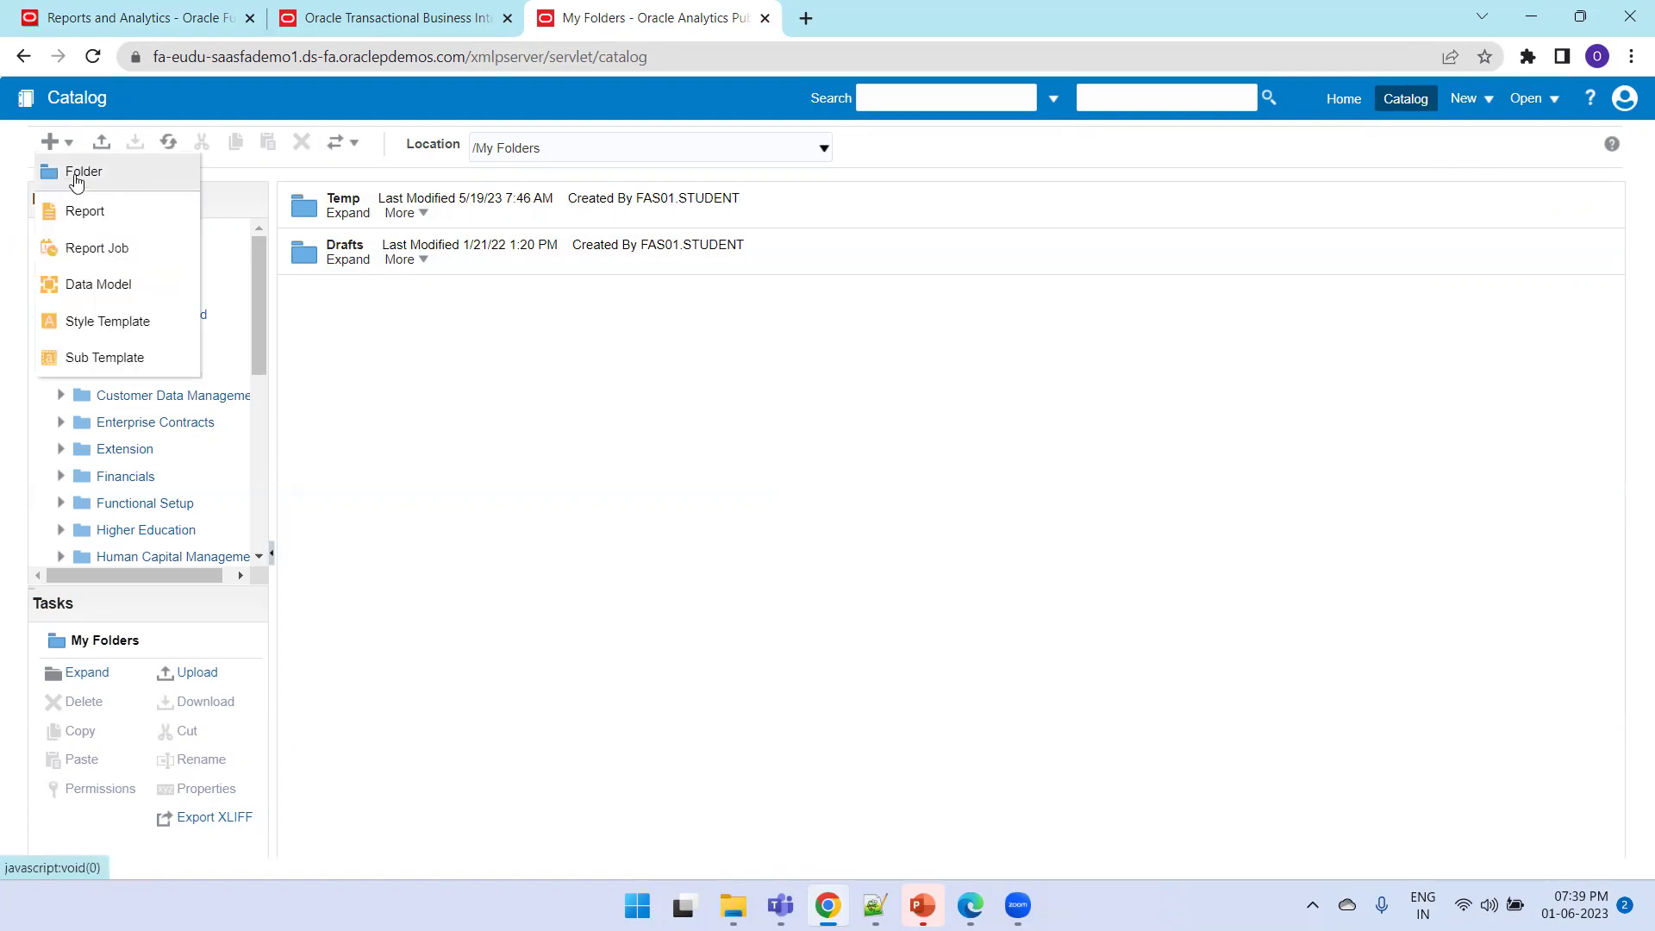
{"action": "left_click", "coordinate": [76, 180]}
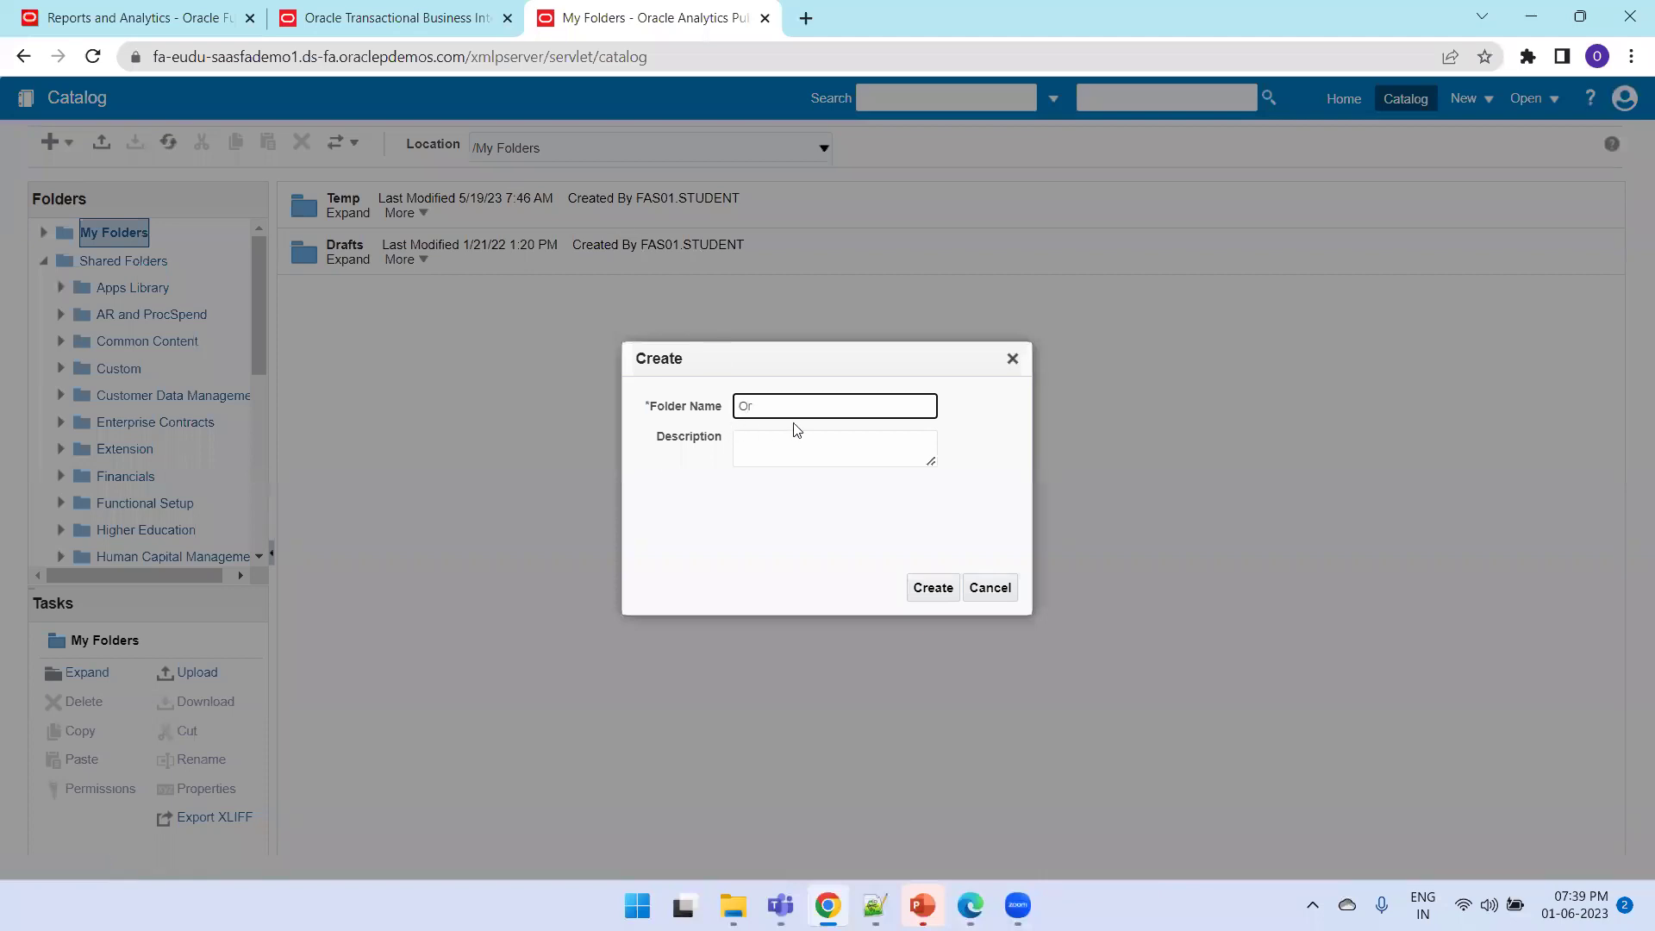
{"action": "type", "text": "OraTransact"}
{"action": "key", "text": "Return"}
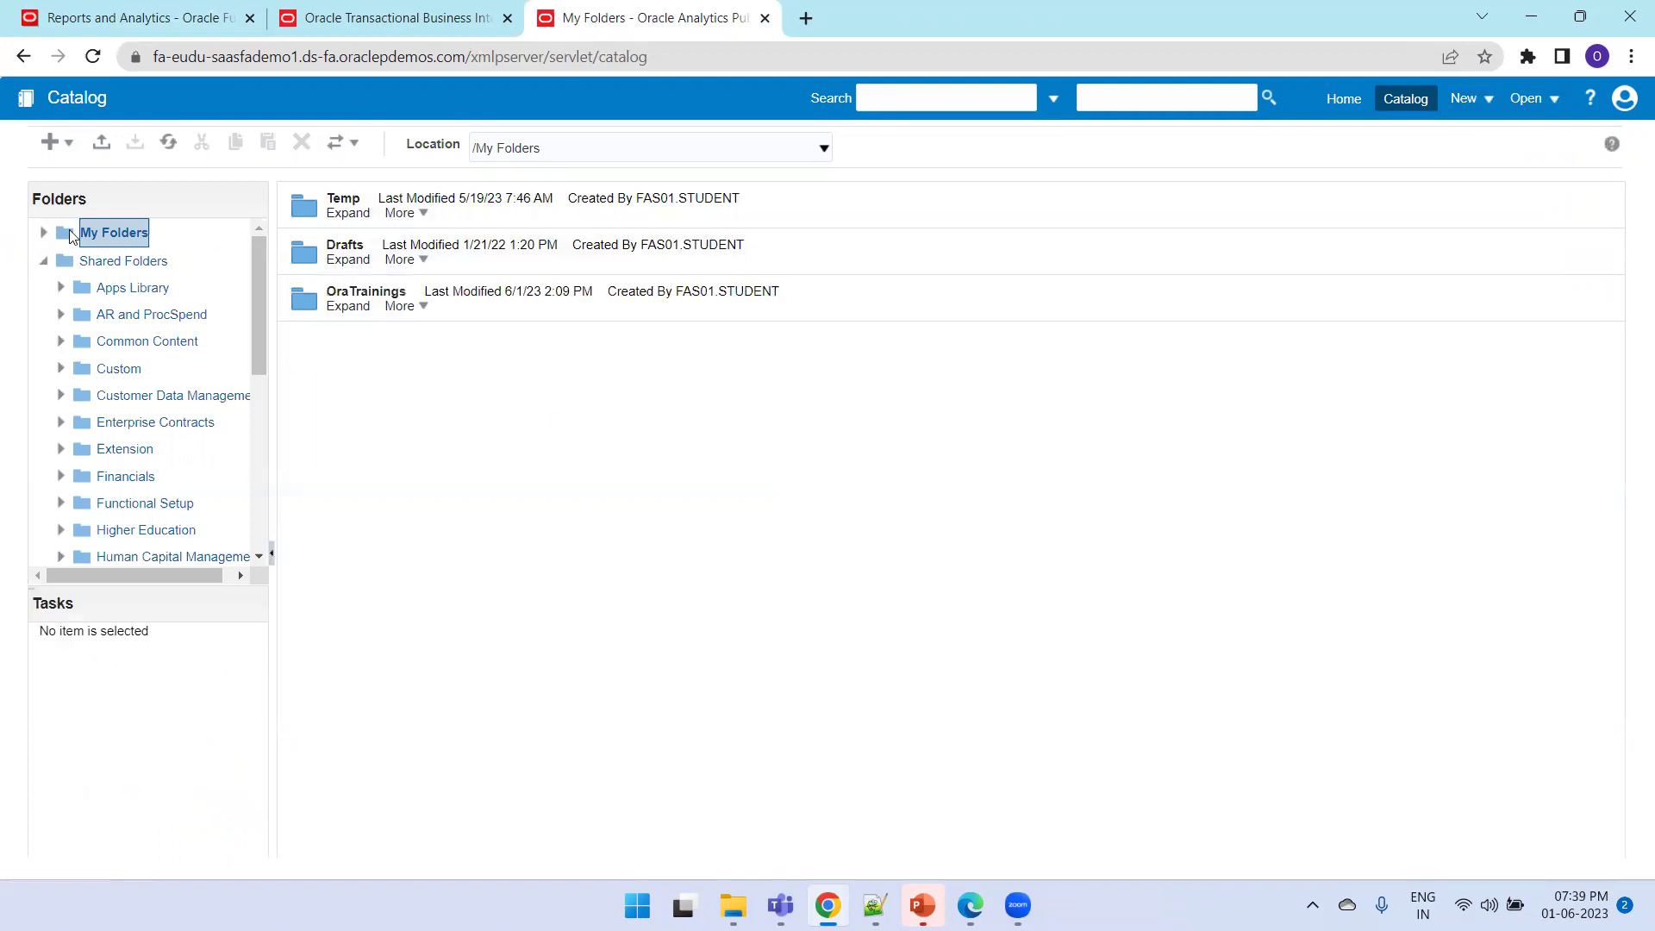
Open the OraTrainings folder and start a new data model in it
{"action": "left_click", "coordinate": [345, 298]}
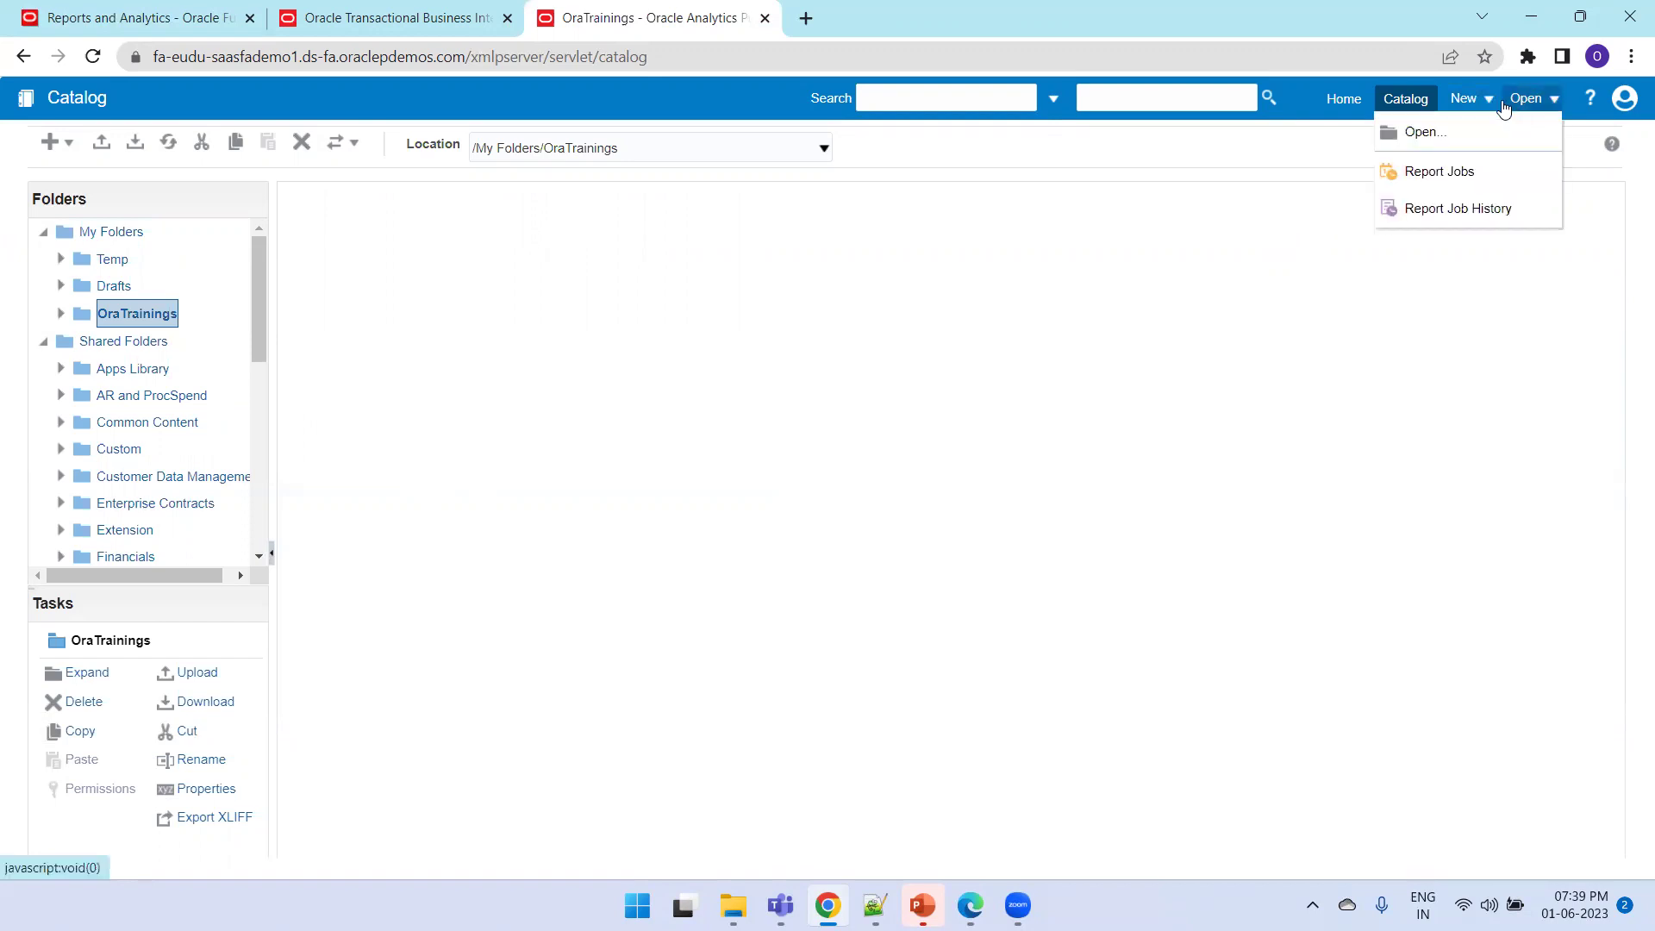
{"action": "left_click", "coordinate": [1470, 99]}
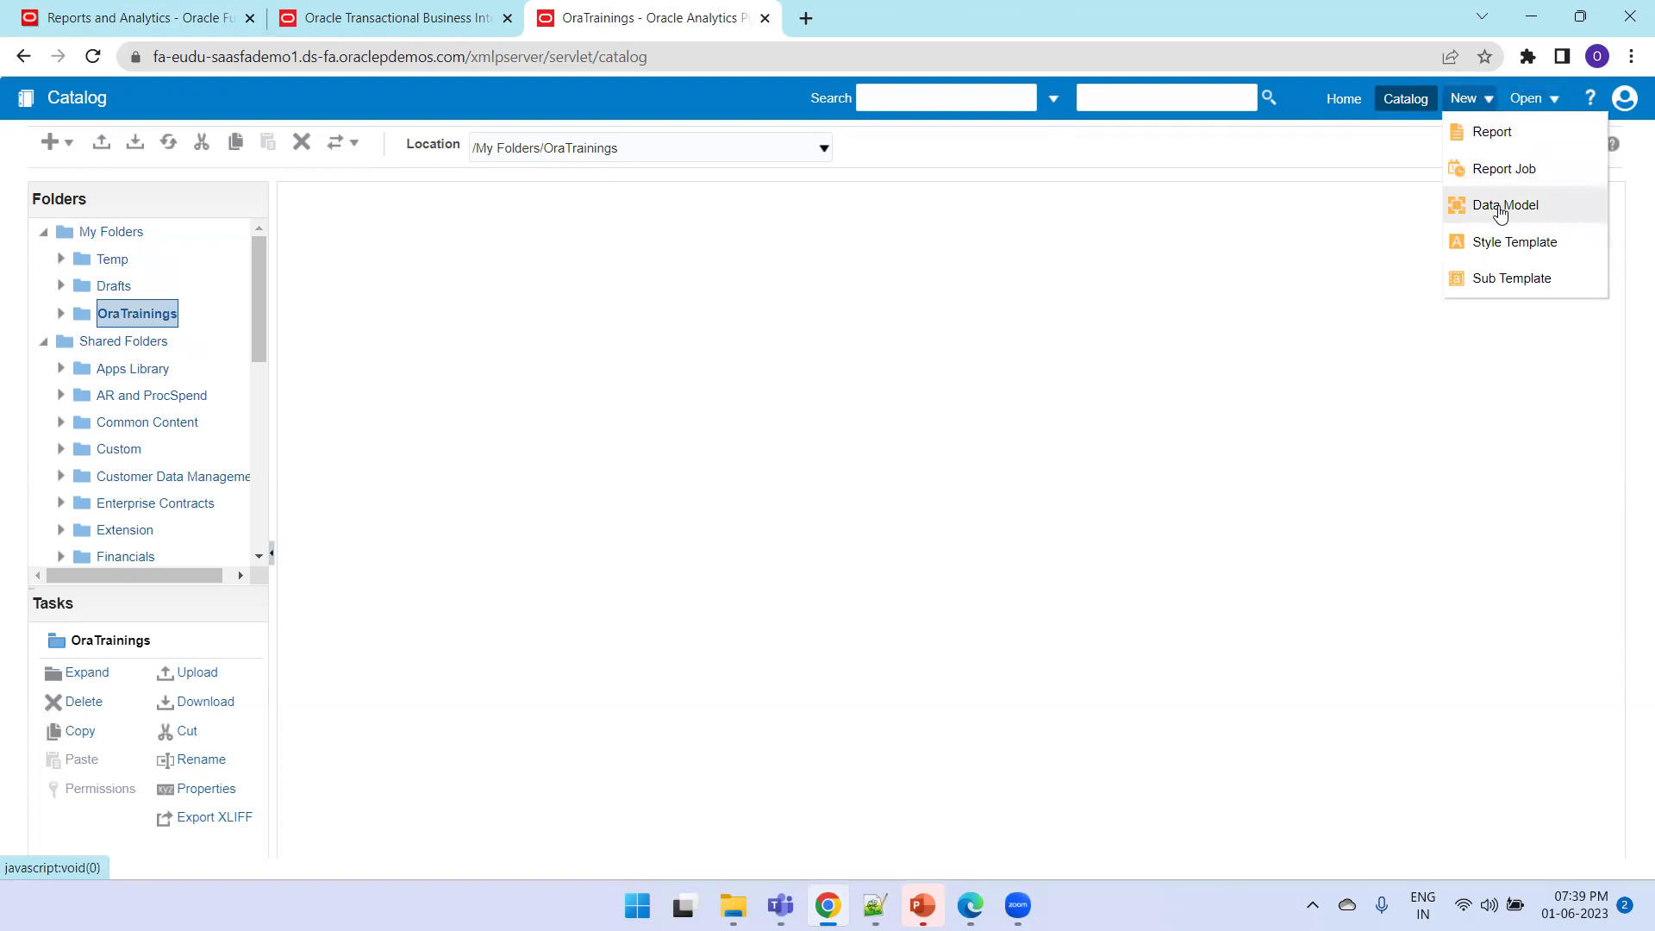
{"action": "left_click", "coordinate": [72, 147]}
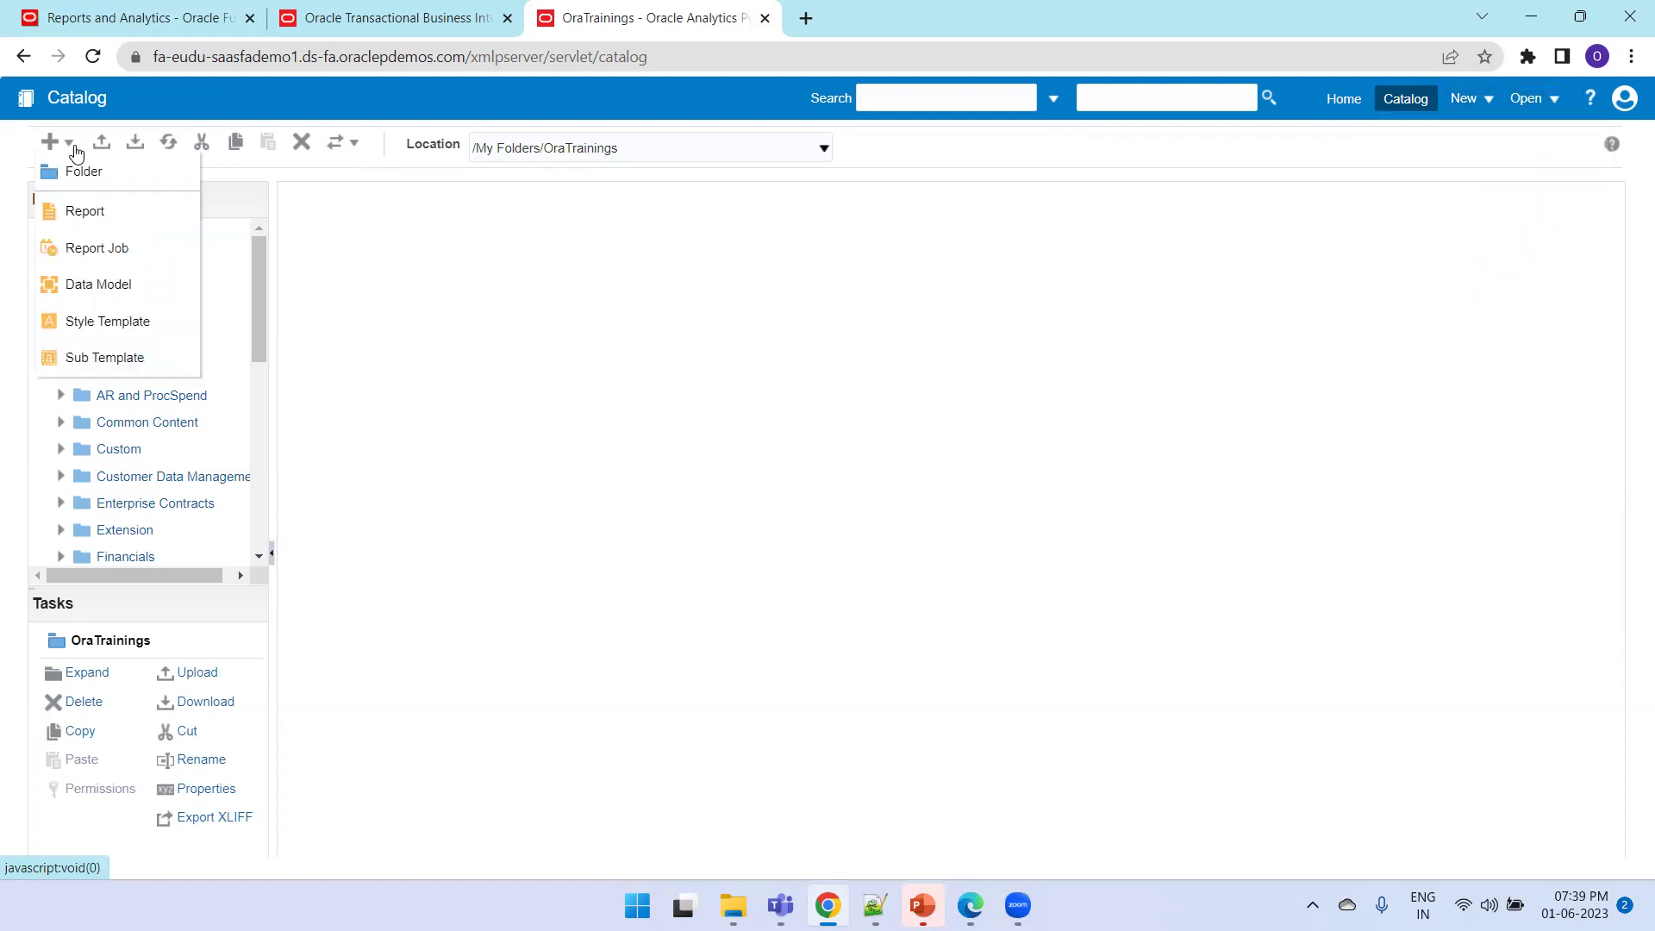
{"action": "left_click", "coordinate": [93, 293]}
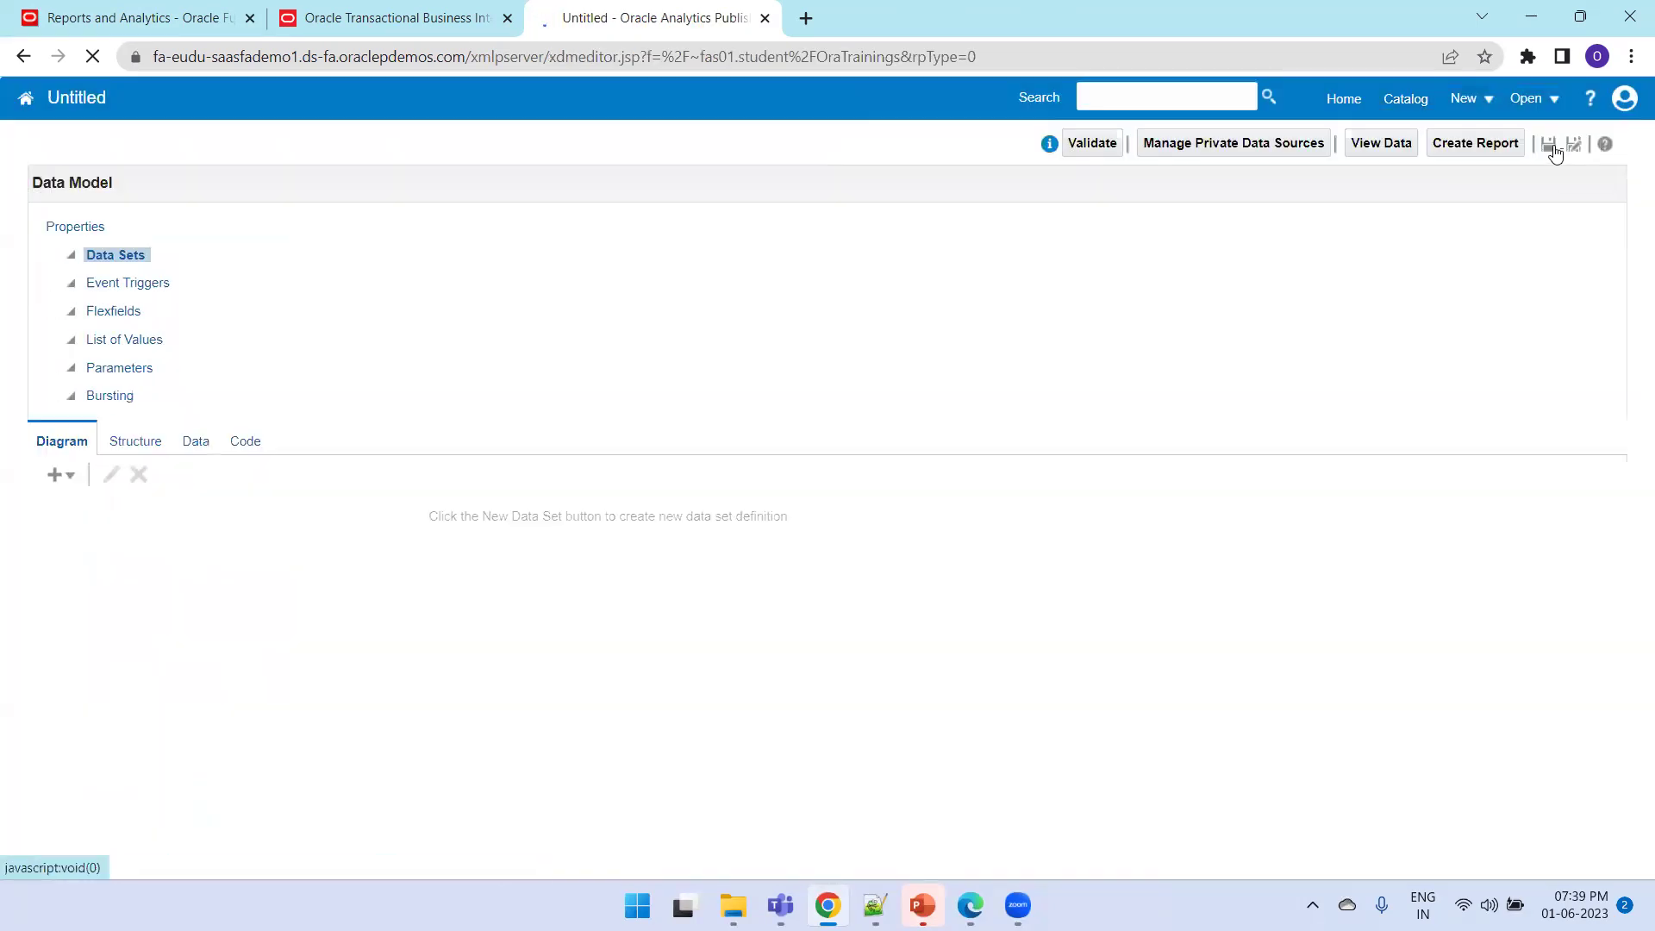
Save the untitled data model as PartyDM in the OraTrainings folder
{"action": "left_click", "coordinate": [1549, 146]}
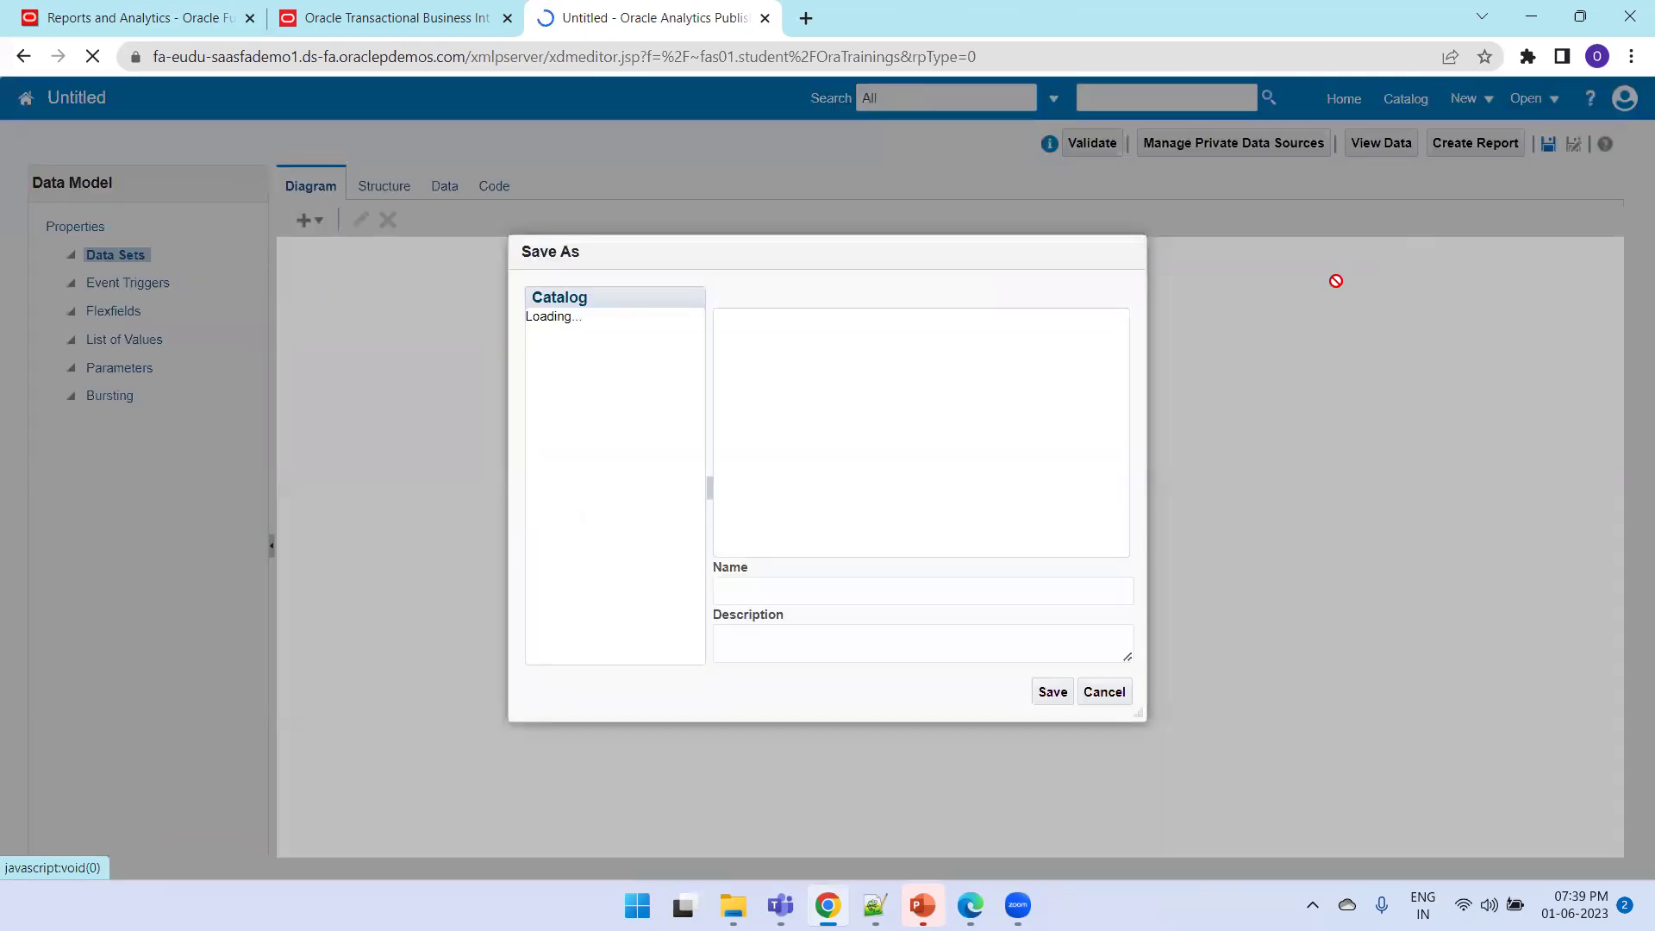
{"action": "left_click", "coordinate": [817, 581]}
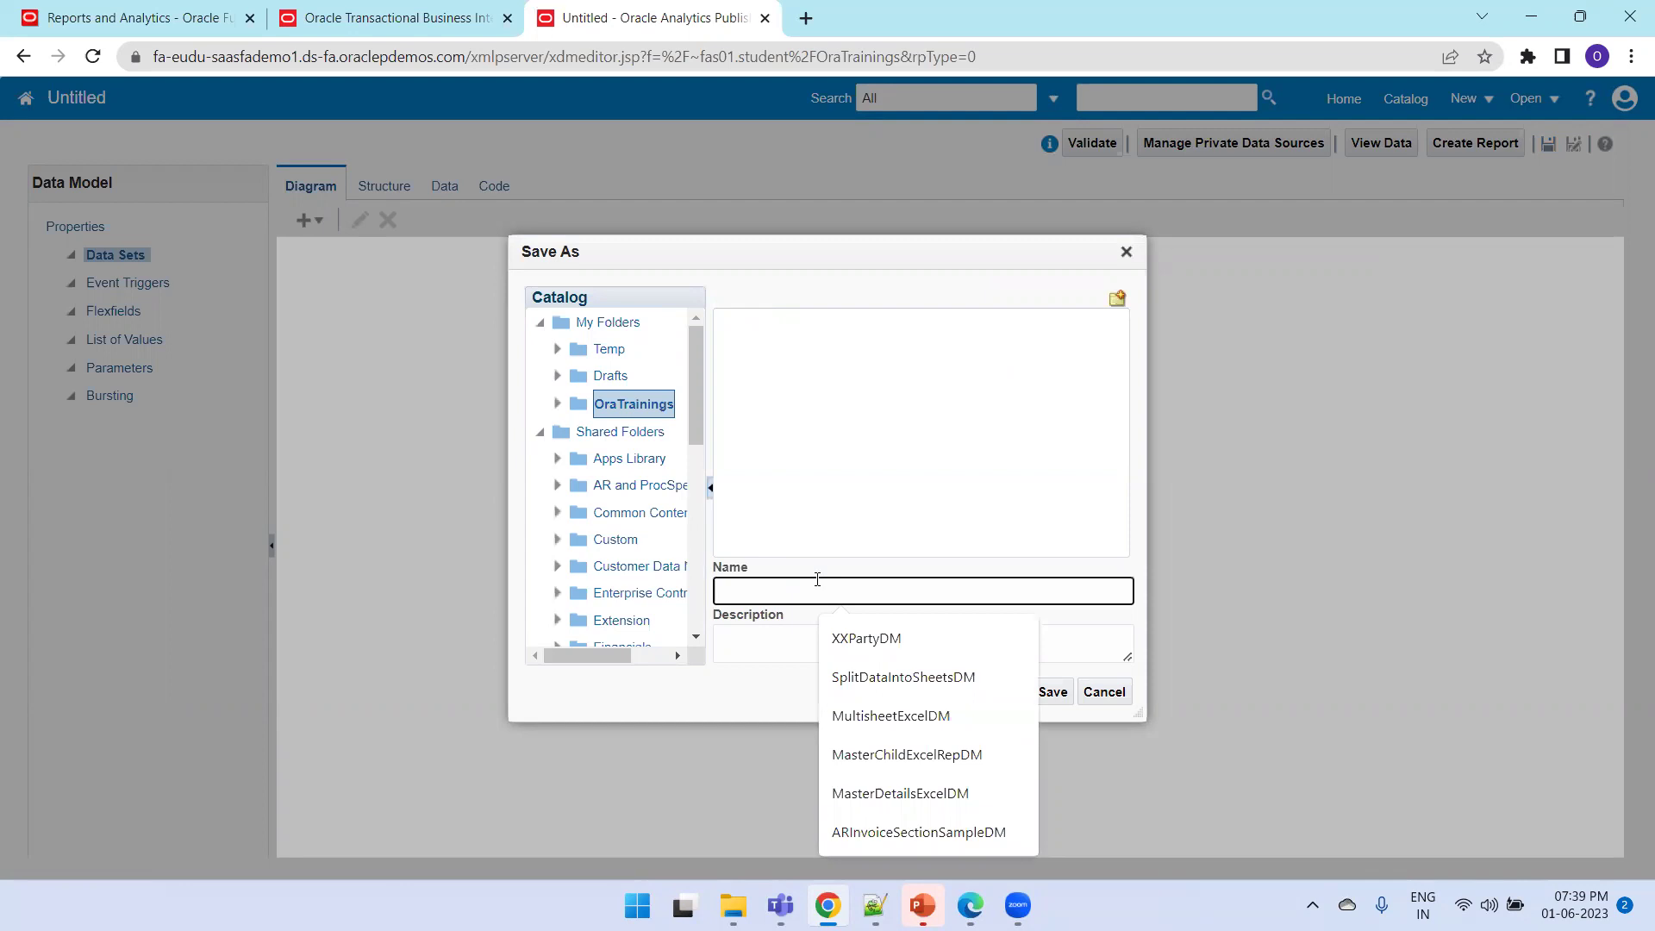
{"action": "type", "text": "PartyDM"}
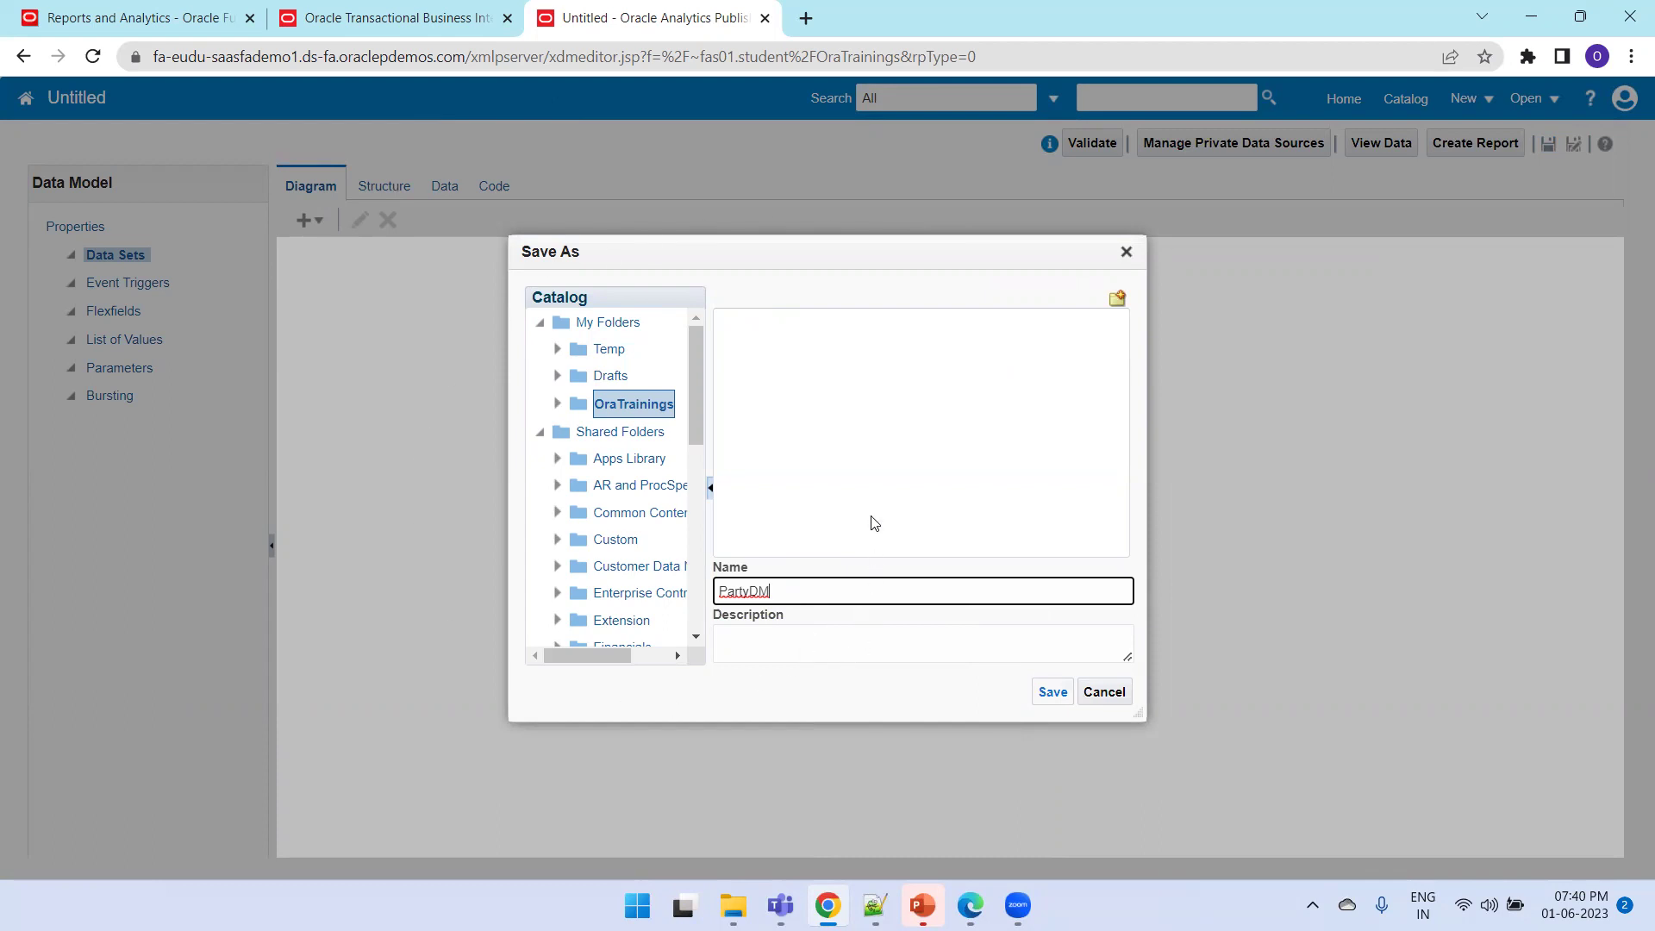
{"action": "key", "text": "Return"}
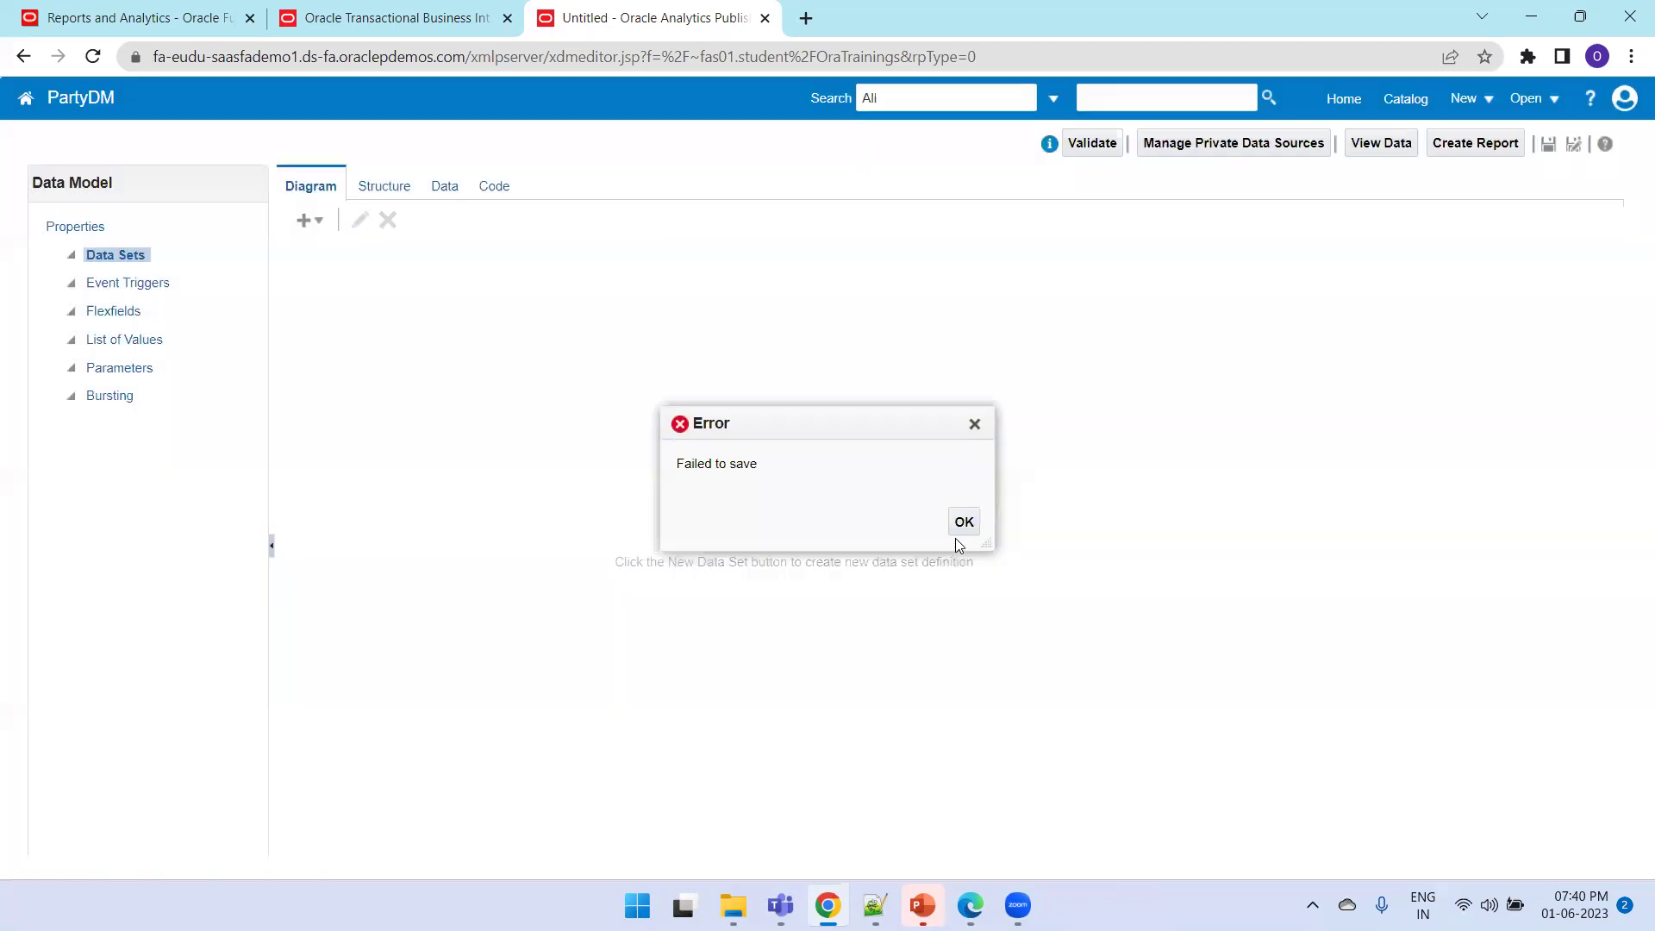
{"action": "left_click", "coordinate": [967, 417]}
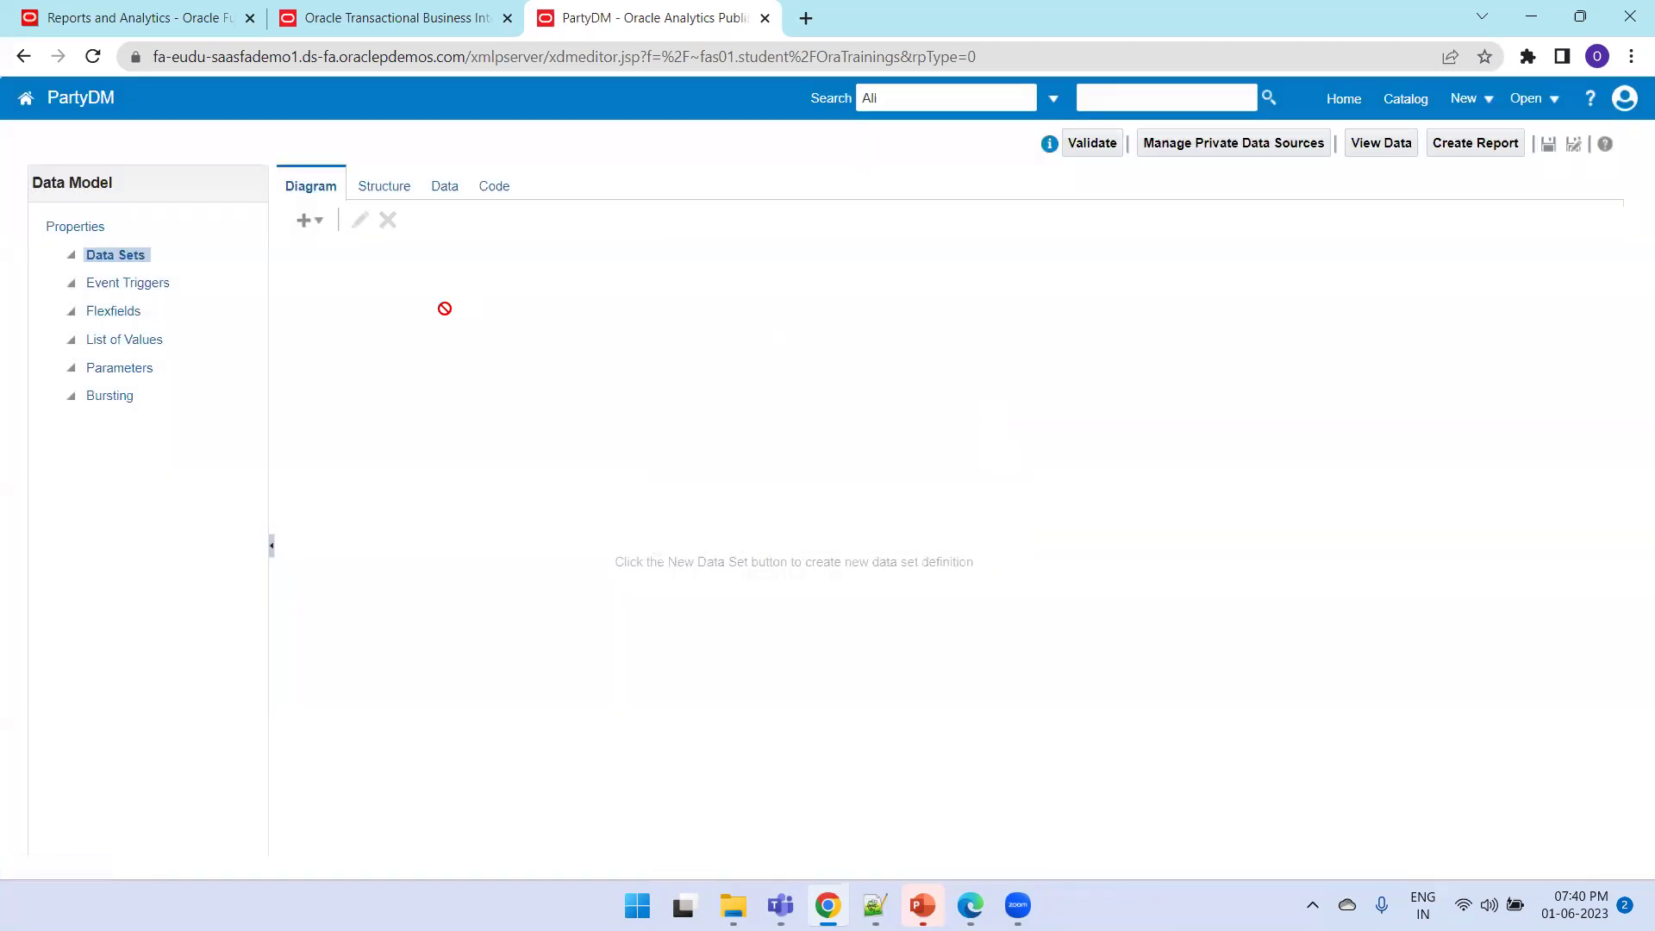
Start a new SQL query data set named G_PARTY_Q with ApplicationDB_FSCM as its data source
{"action": "left_click", "coordinate": [308, 221]}
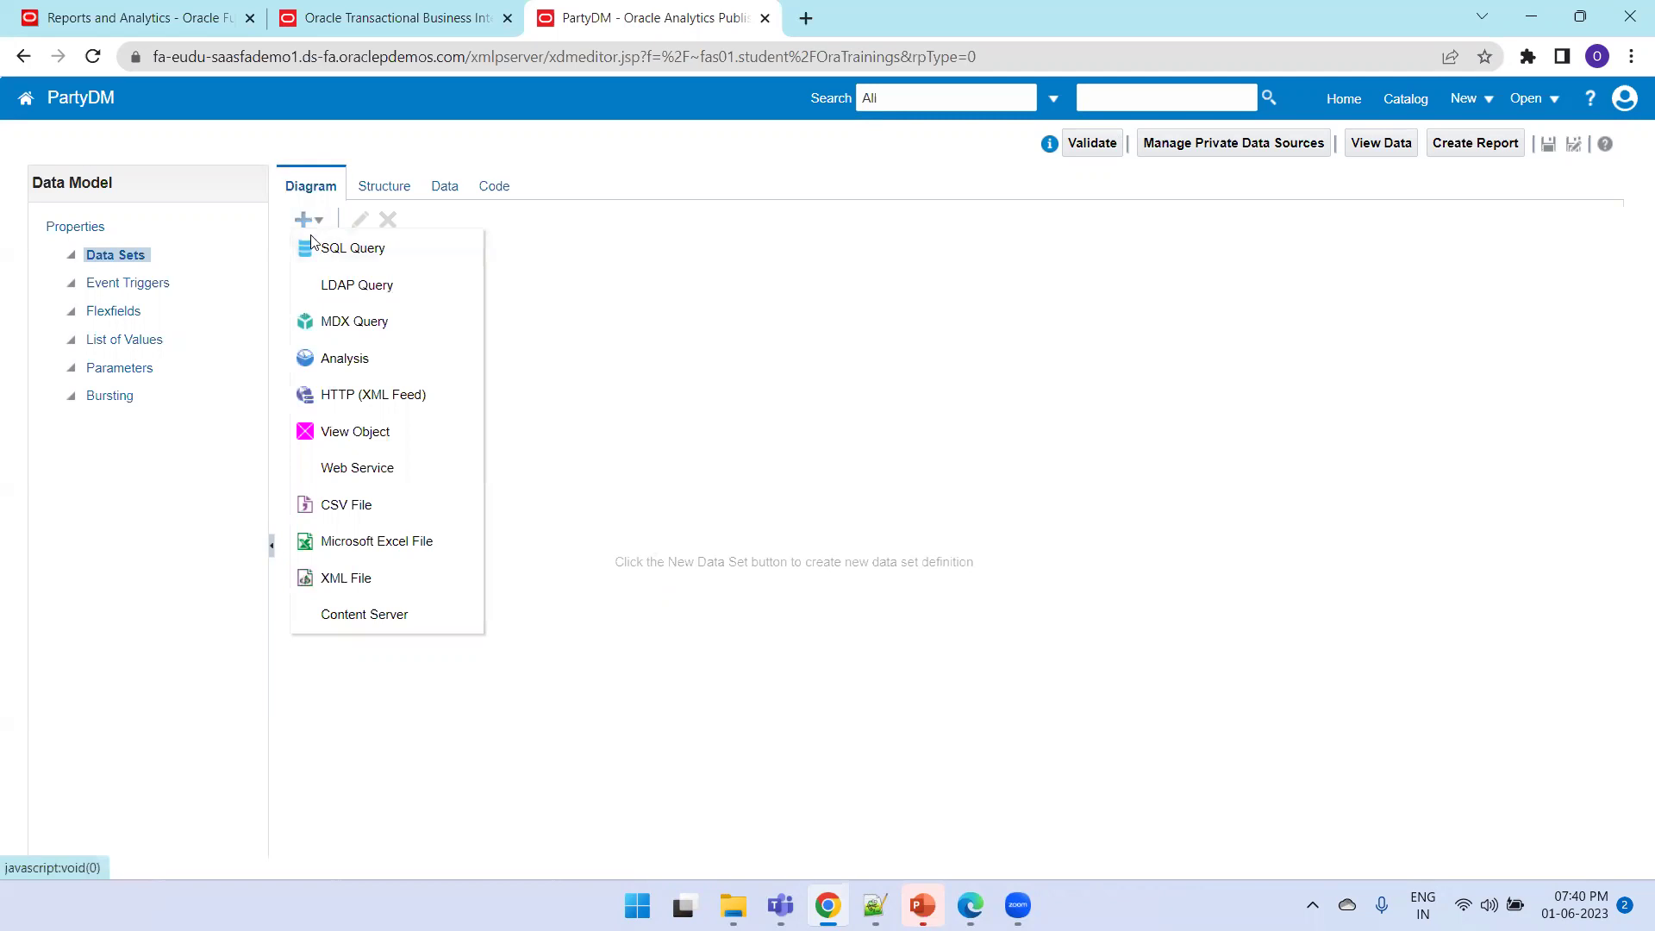
{"action": "left_click", "coordinate": [320, 248]}
{"action": "left_click", "coordinate": [732, 295]}
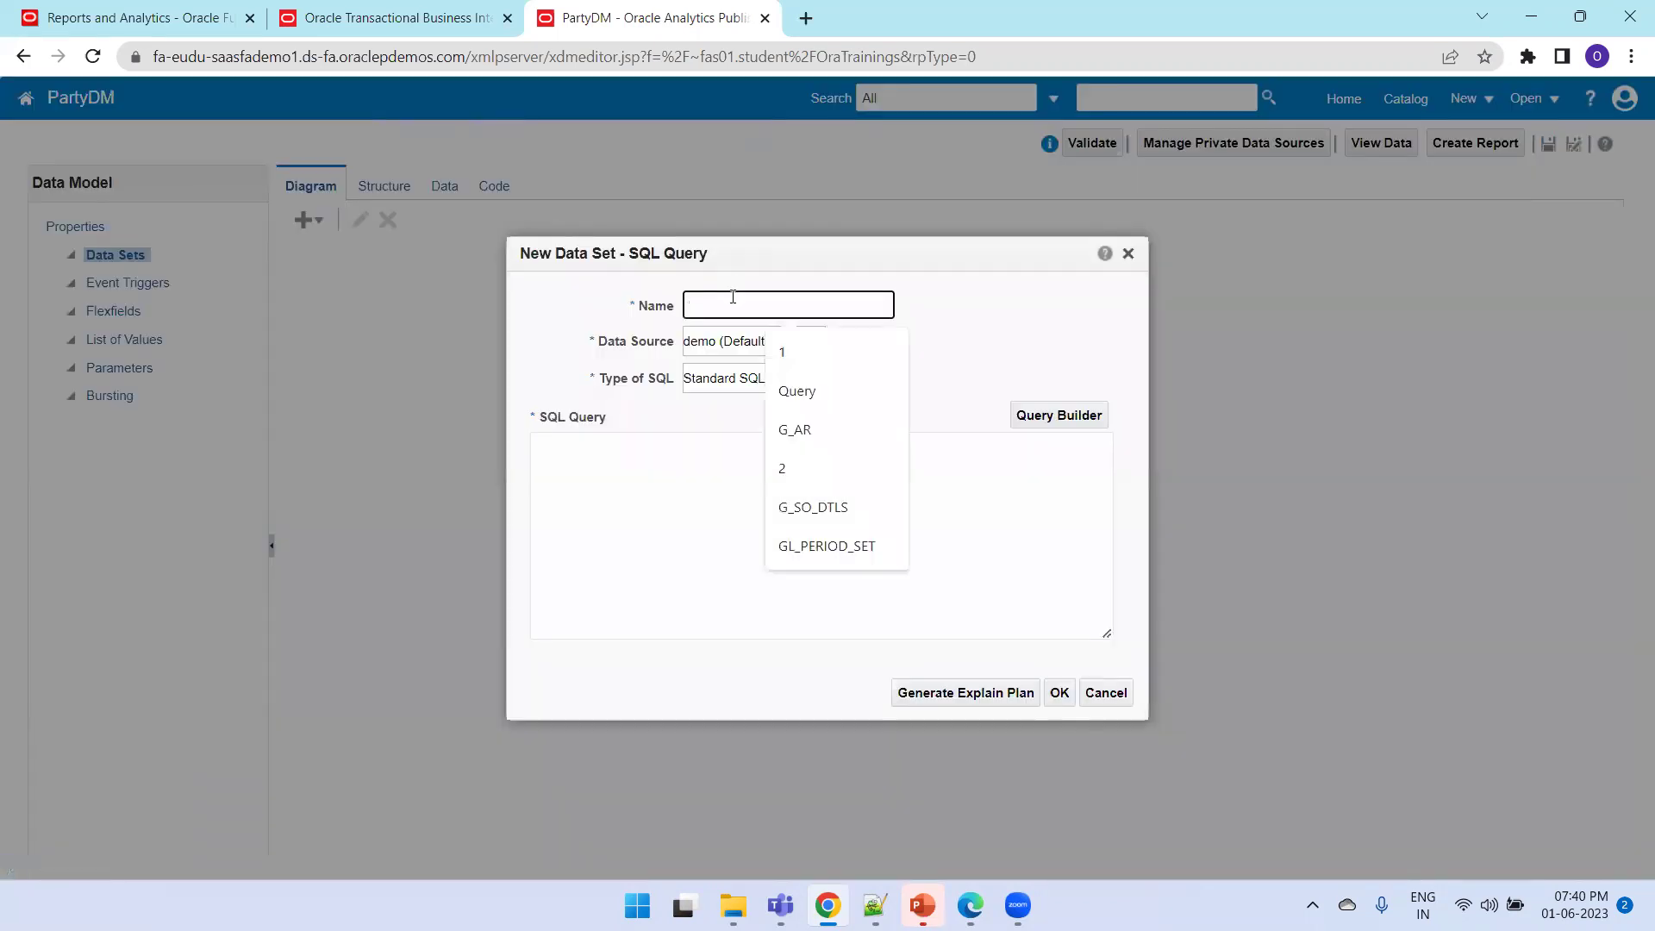
{"action": "type", "text": "g"}
{"action": "key", "text": "BackSpace"}
{"action": "type", "text": "G_PAR"}
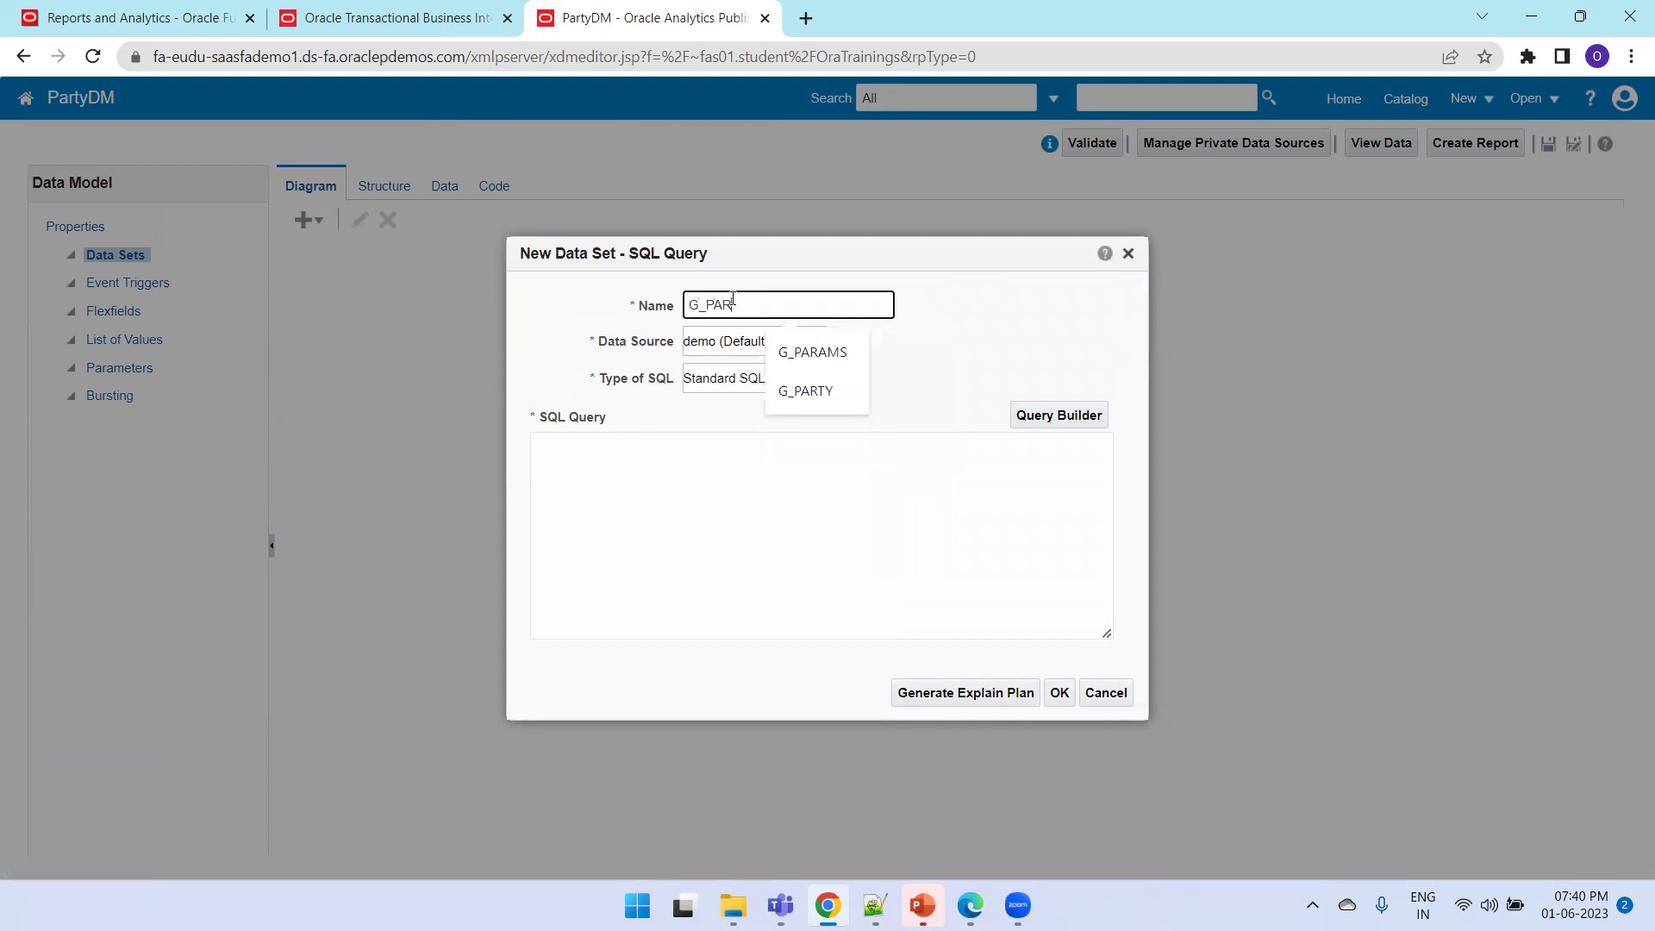
{"action": "type", "text": "TY_Q"}
{"action": "key", "text": "Tab"}
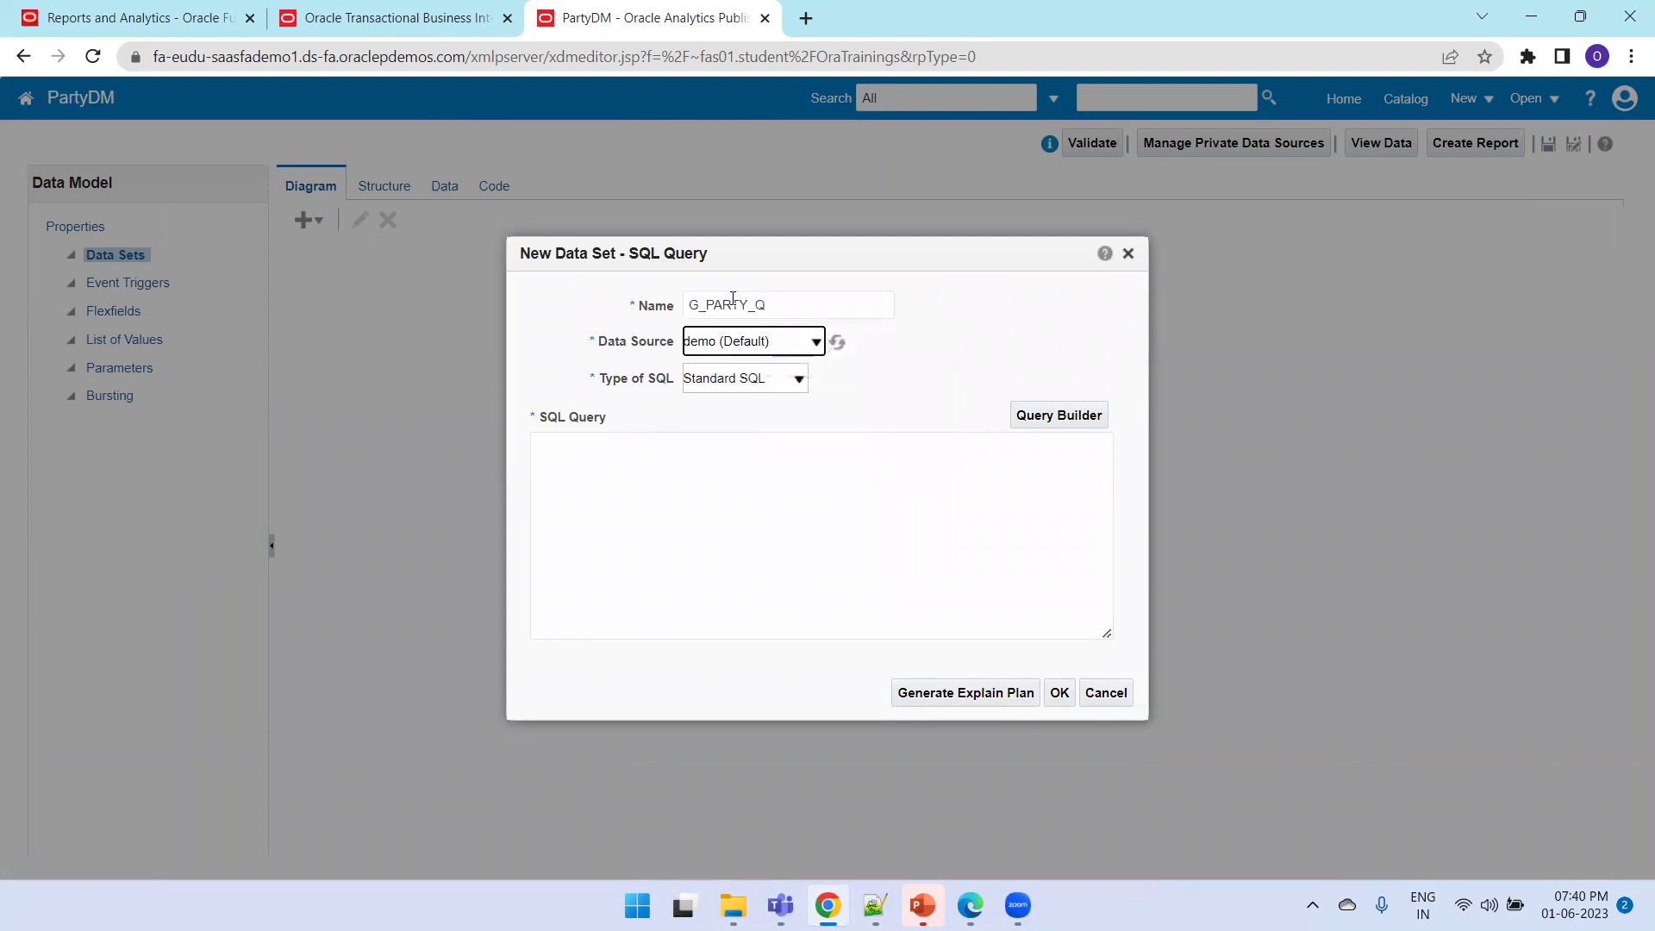
{"action": "left_click", "coordinate": [815, 342]}
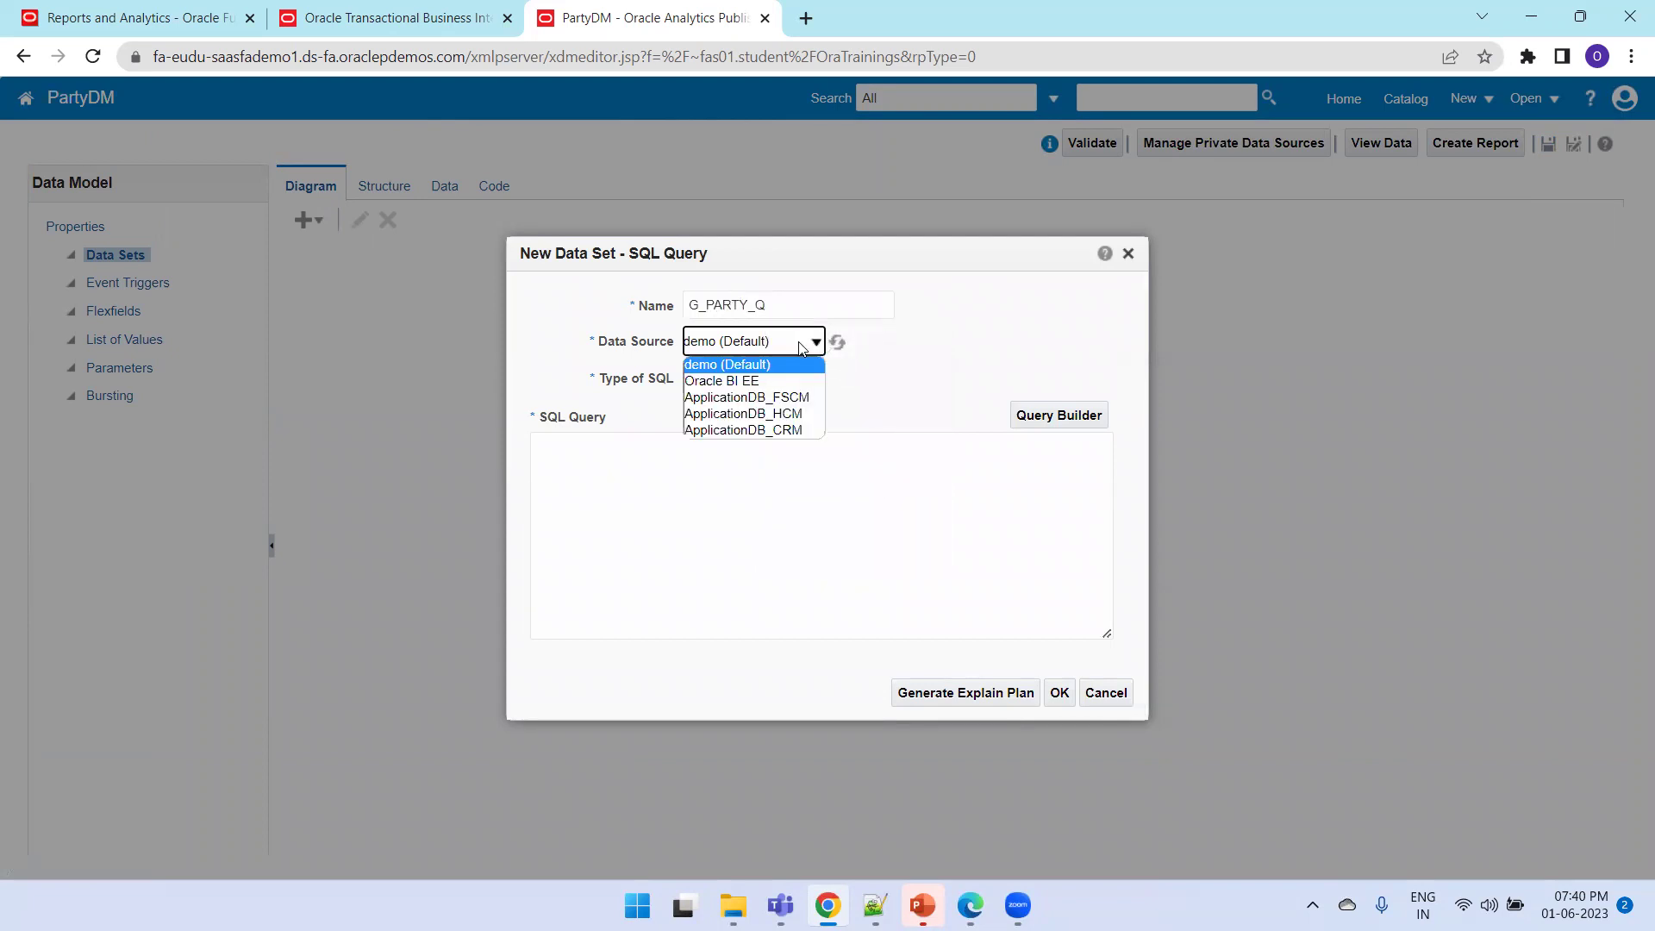
{"action": "left_click", "coordinate": [768, 400]}
Enter the query SELECT * FROM HZ_PARTIES WHERE ROWNUM < 100, create the data set and save the data model
{"action": "left_click", "coordinate": [773, 543]}
{"action": "type", "text": "SELECT * FROM HZ_PARTIES "}
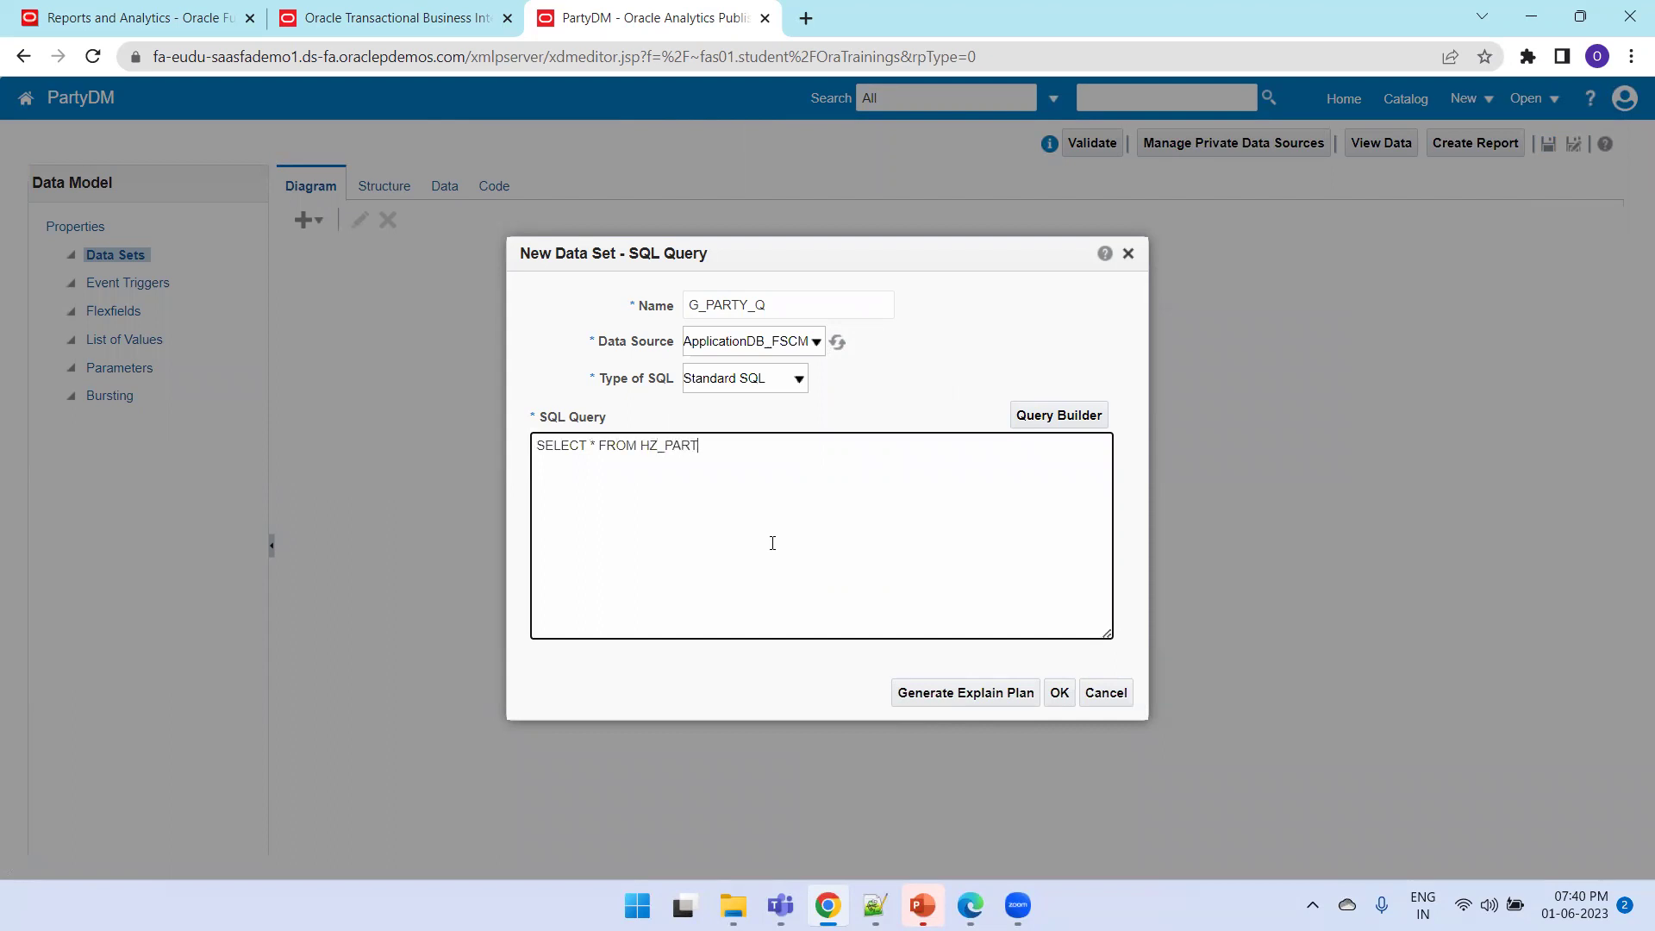
{"action": "type", "text": "WHERE ROWNUM < 100"}
{"action": "left_click", "coordinate": [1060, 692]}
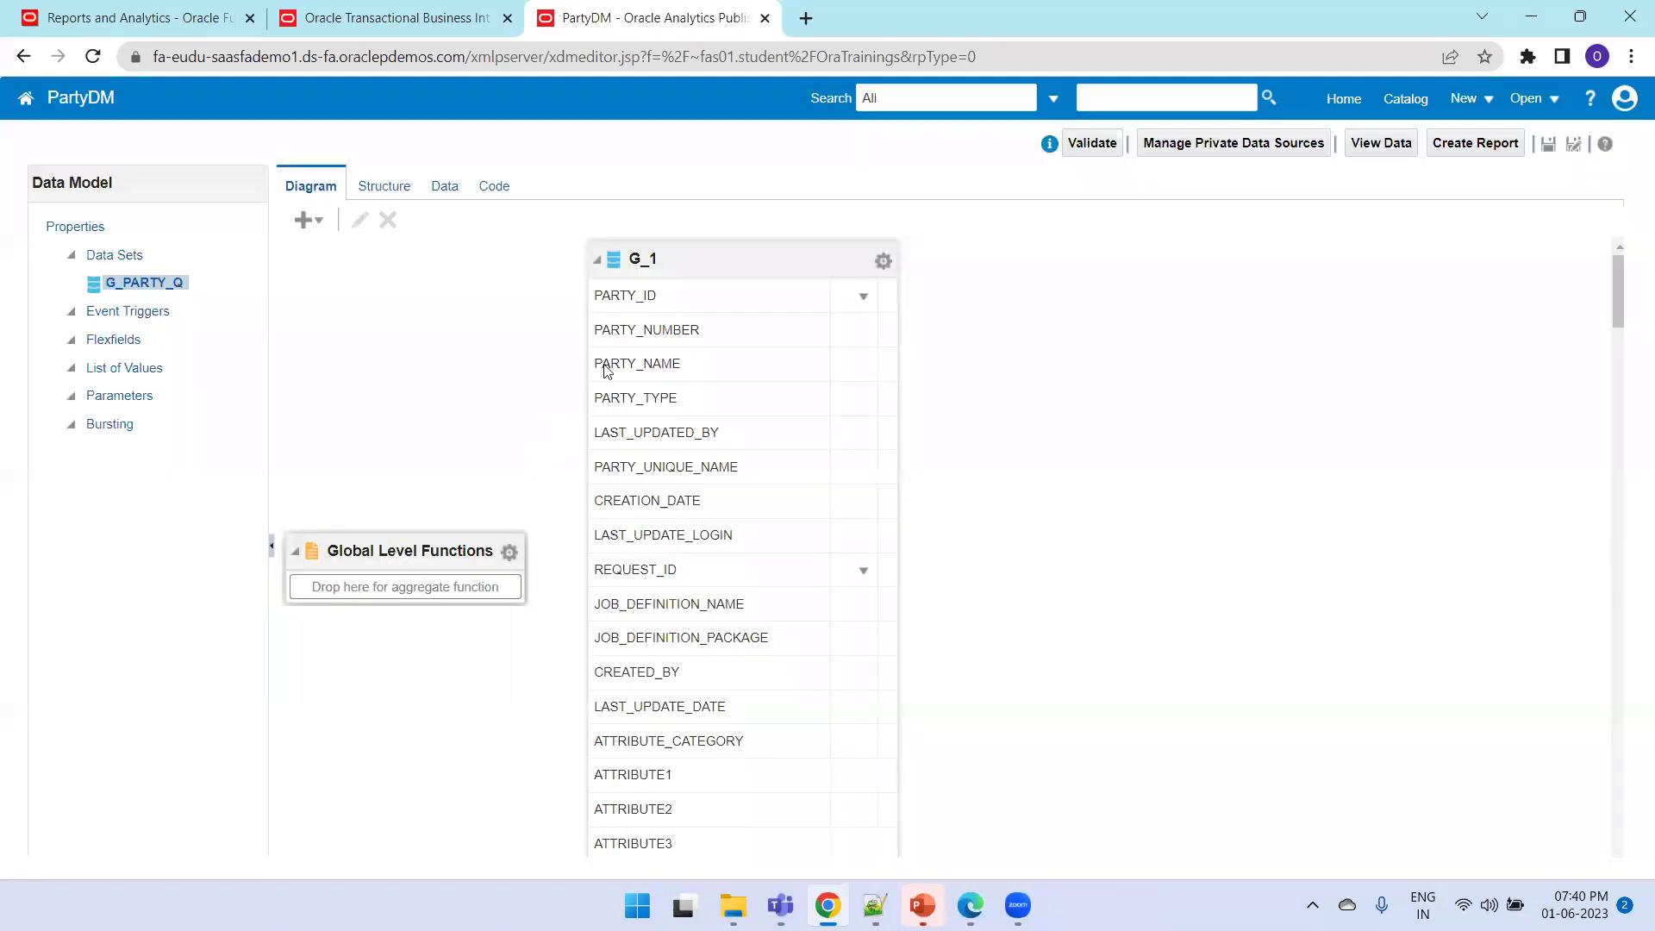
{"action": "left_click", "coordinate": [1552, 146]}
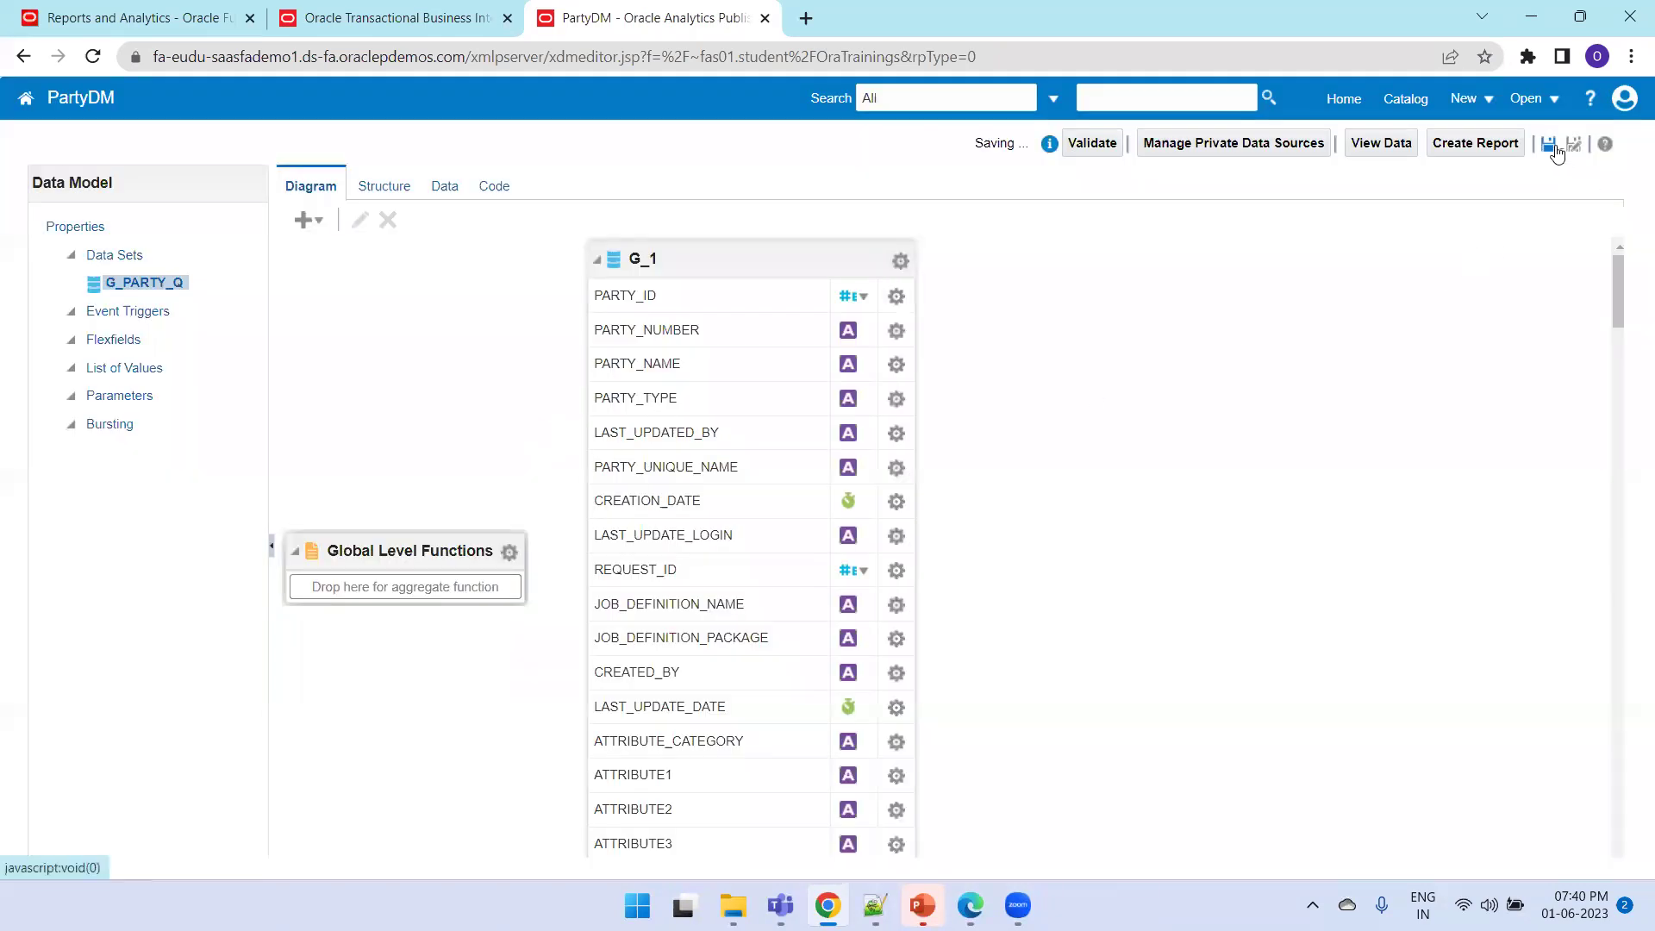
Preview the data set's rows as a table and copy the column headings from PARTY_ID through PARTY_UNIQUE_NAME
{"action": "left_click", "coordinate": [444, 185]}
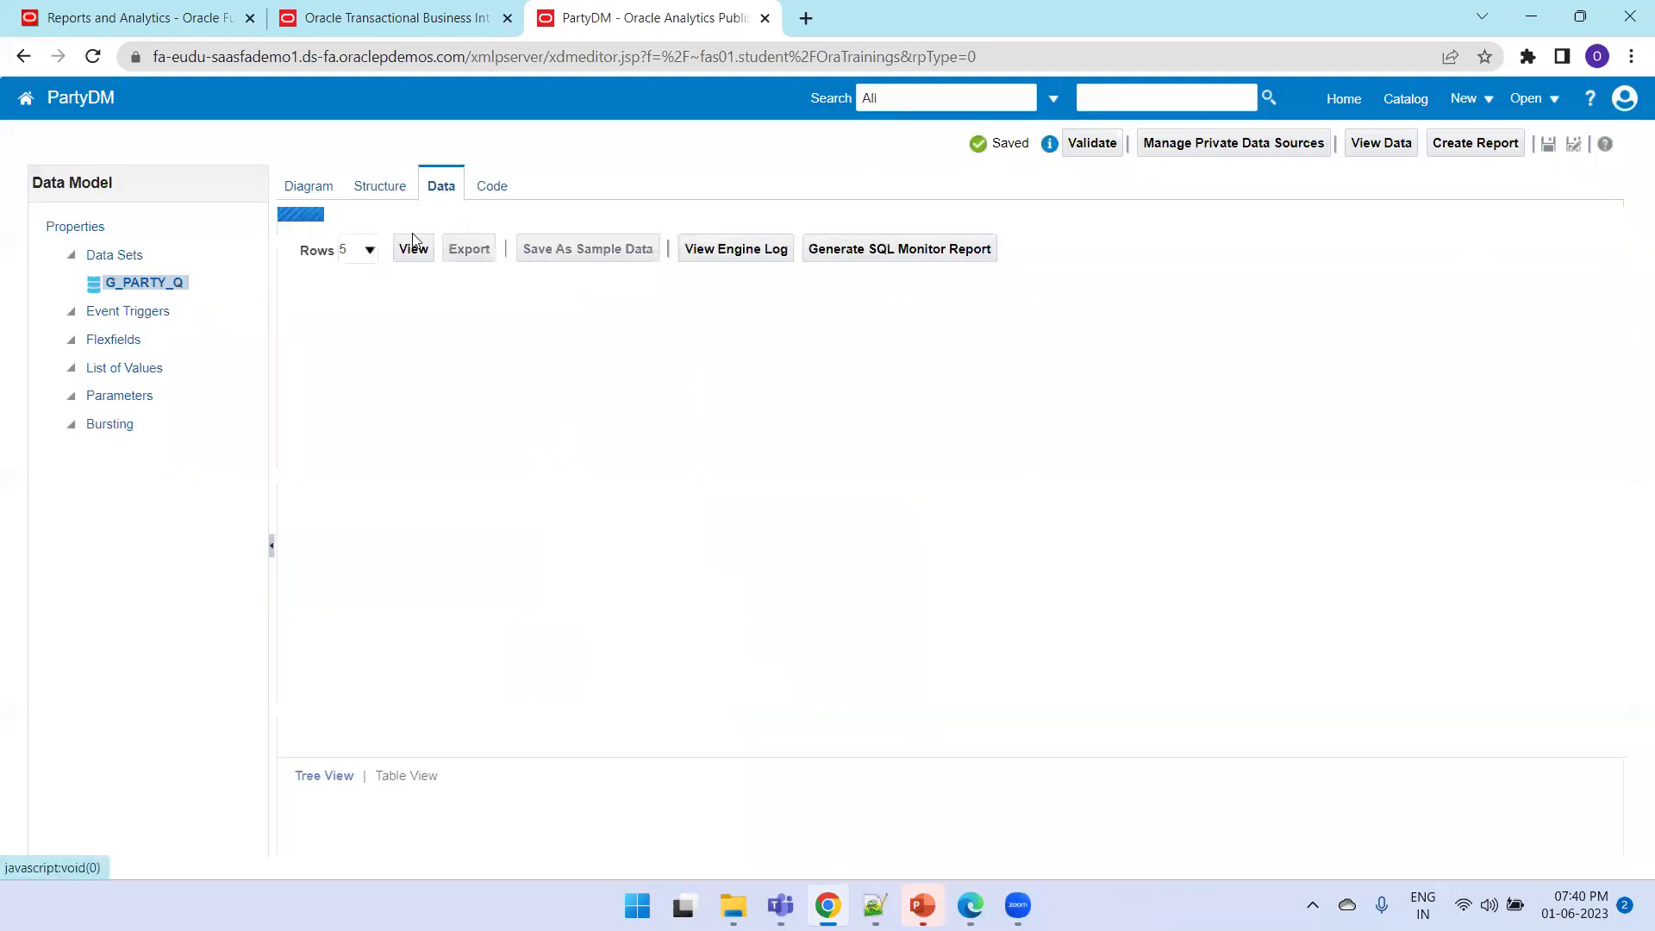
{"action": "left_click", "coordinate": [414, 233]}
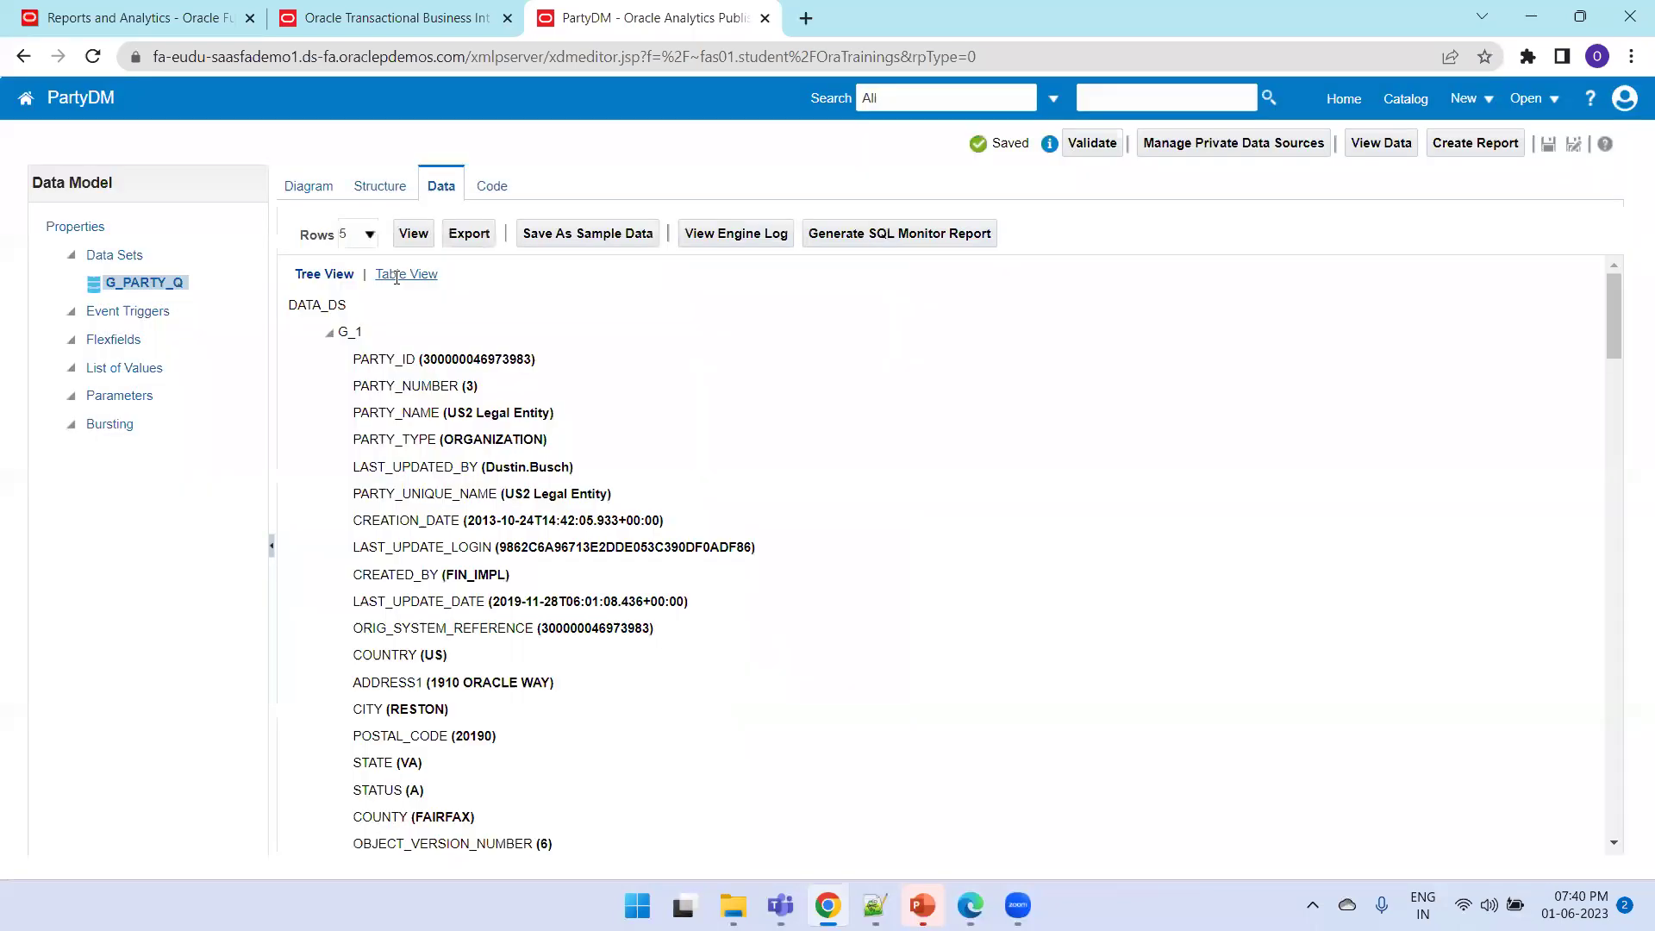
{"action": "left_click", "coordinate": [398, 274]}
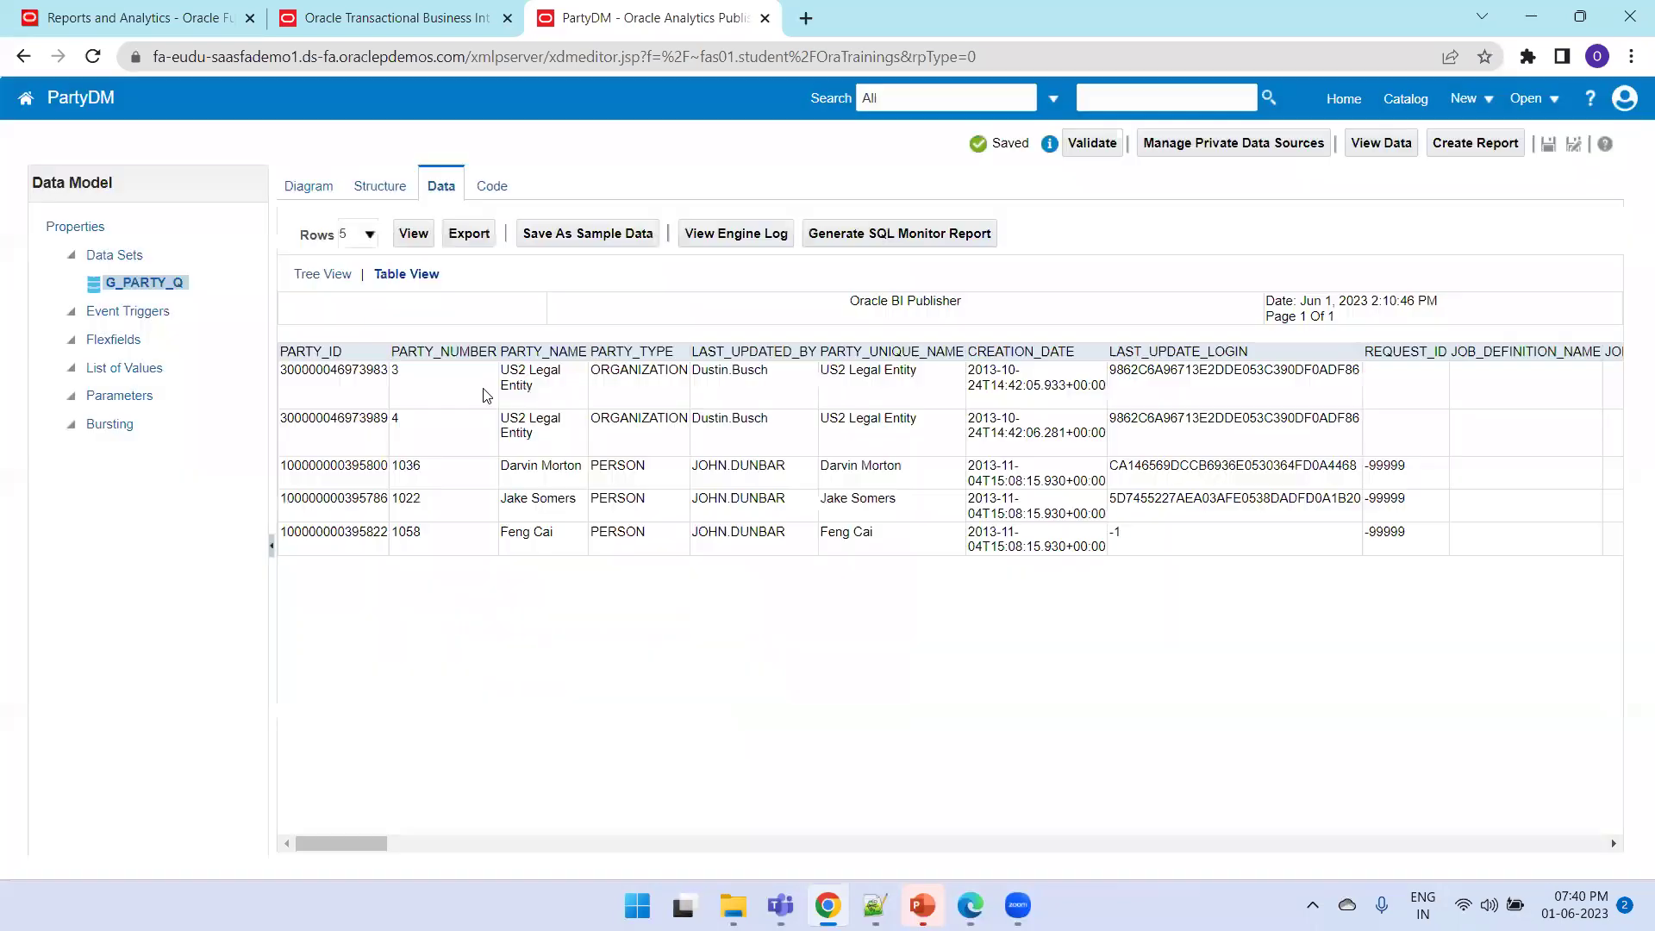
{"action": "left_click_drag", "start_coordinate": [388, 844], "coordinate": [340, 822]}
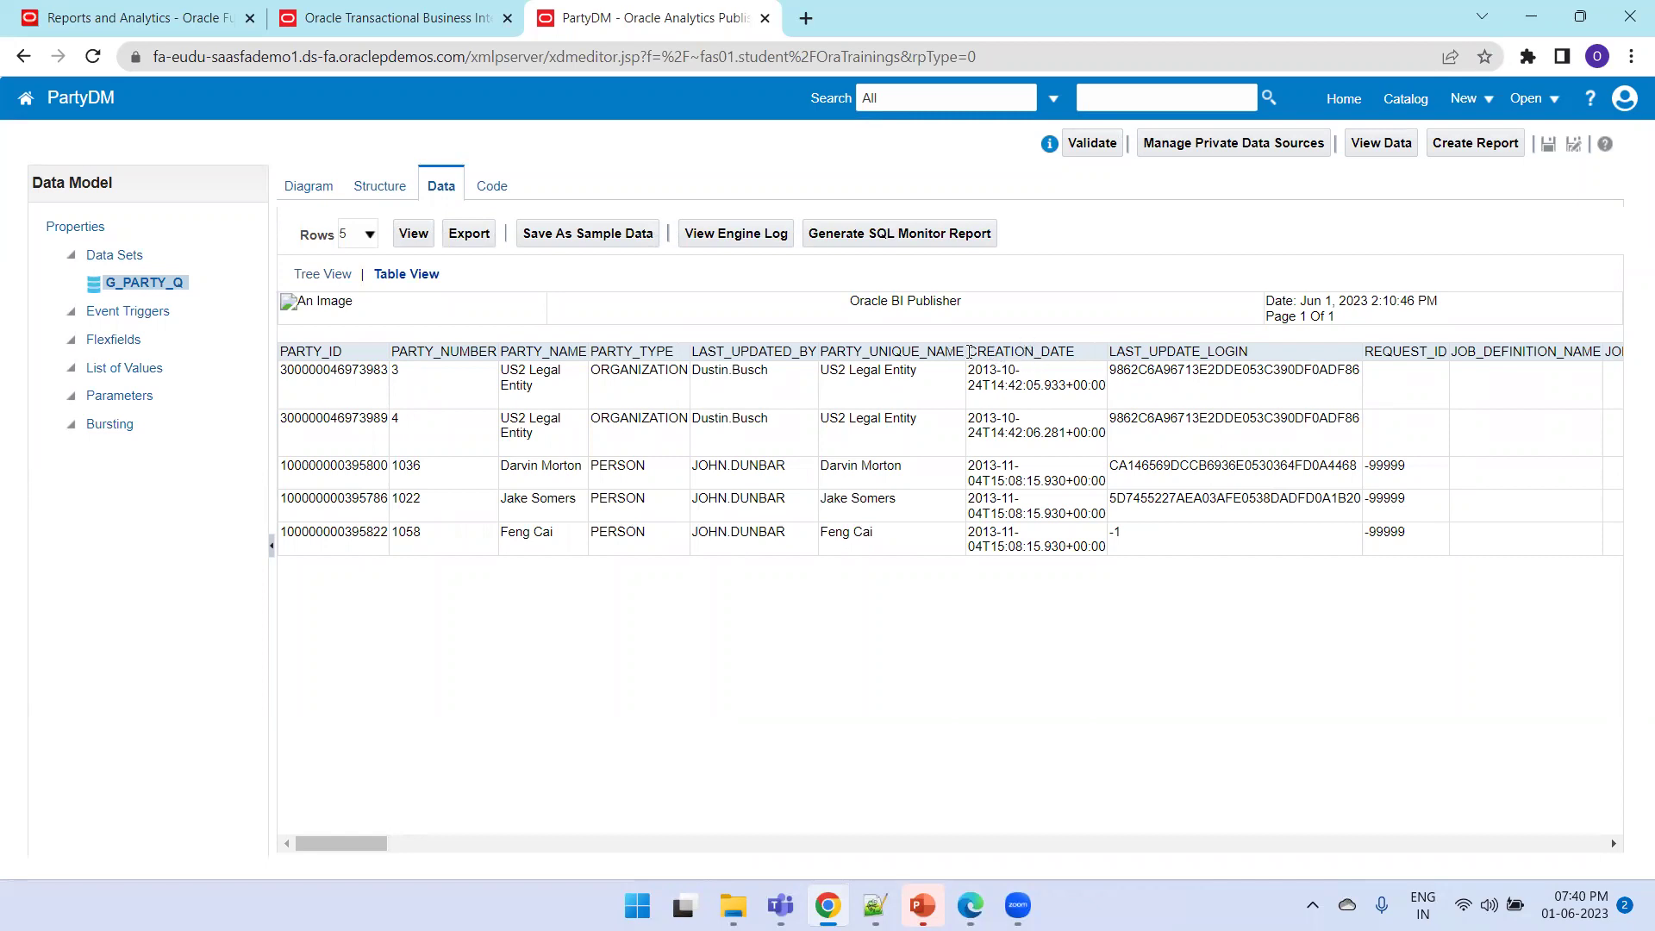
{"action": "left_click_drag", "start_coordinate": [955, 345], "coordinate": [285, 351]}
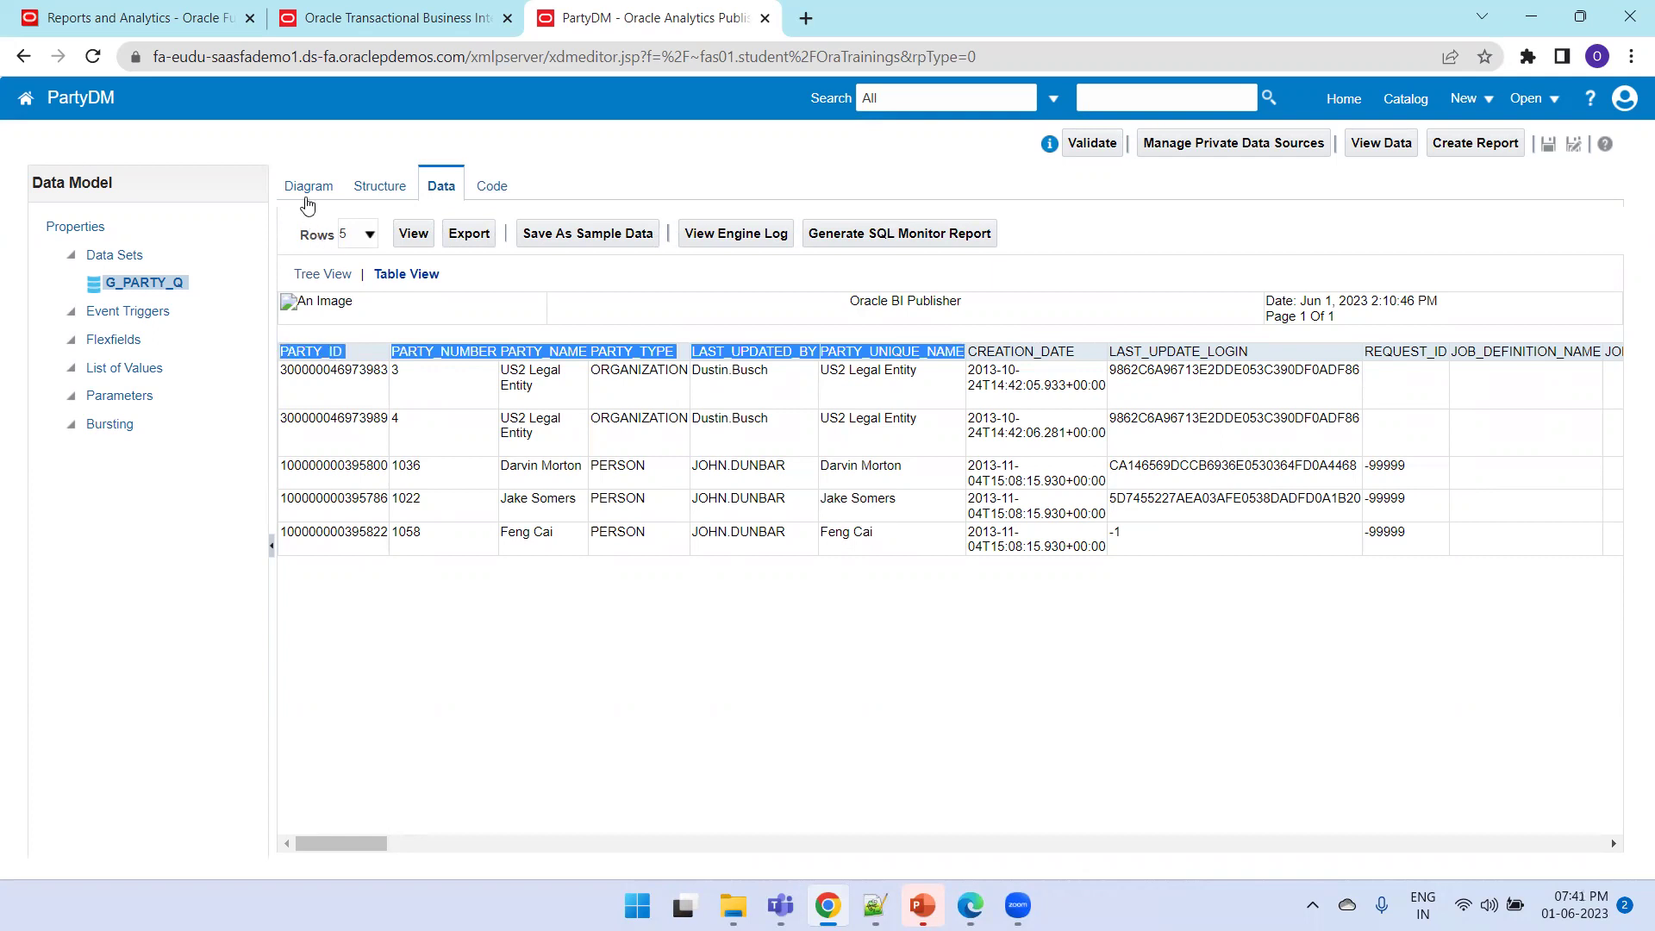
Edit the G_PARTY_Q query, replacing the asterisk with PARTY_ID, PARTY_NUMBER, PARTY_NAME, PARTY_TYPE, LAST_UPDATED_BY and PARTY_UNIQUE_NAME, and add separating commas
{"action": "left_click", "coordinate": [310, 187]}
{"action": "left_click", "coordinate": [642, 263]}
{"action": "left_click", "coordinate": [356, 221]}
{"action": "left_click", "coordinate": [594, 447]}
{"action": "key", "text": "BackSpace"}
{"action": "key", "text": "Return"}
{"action": "key", "text": "Return"}
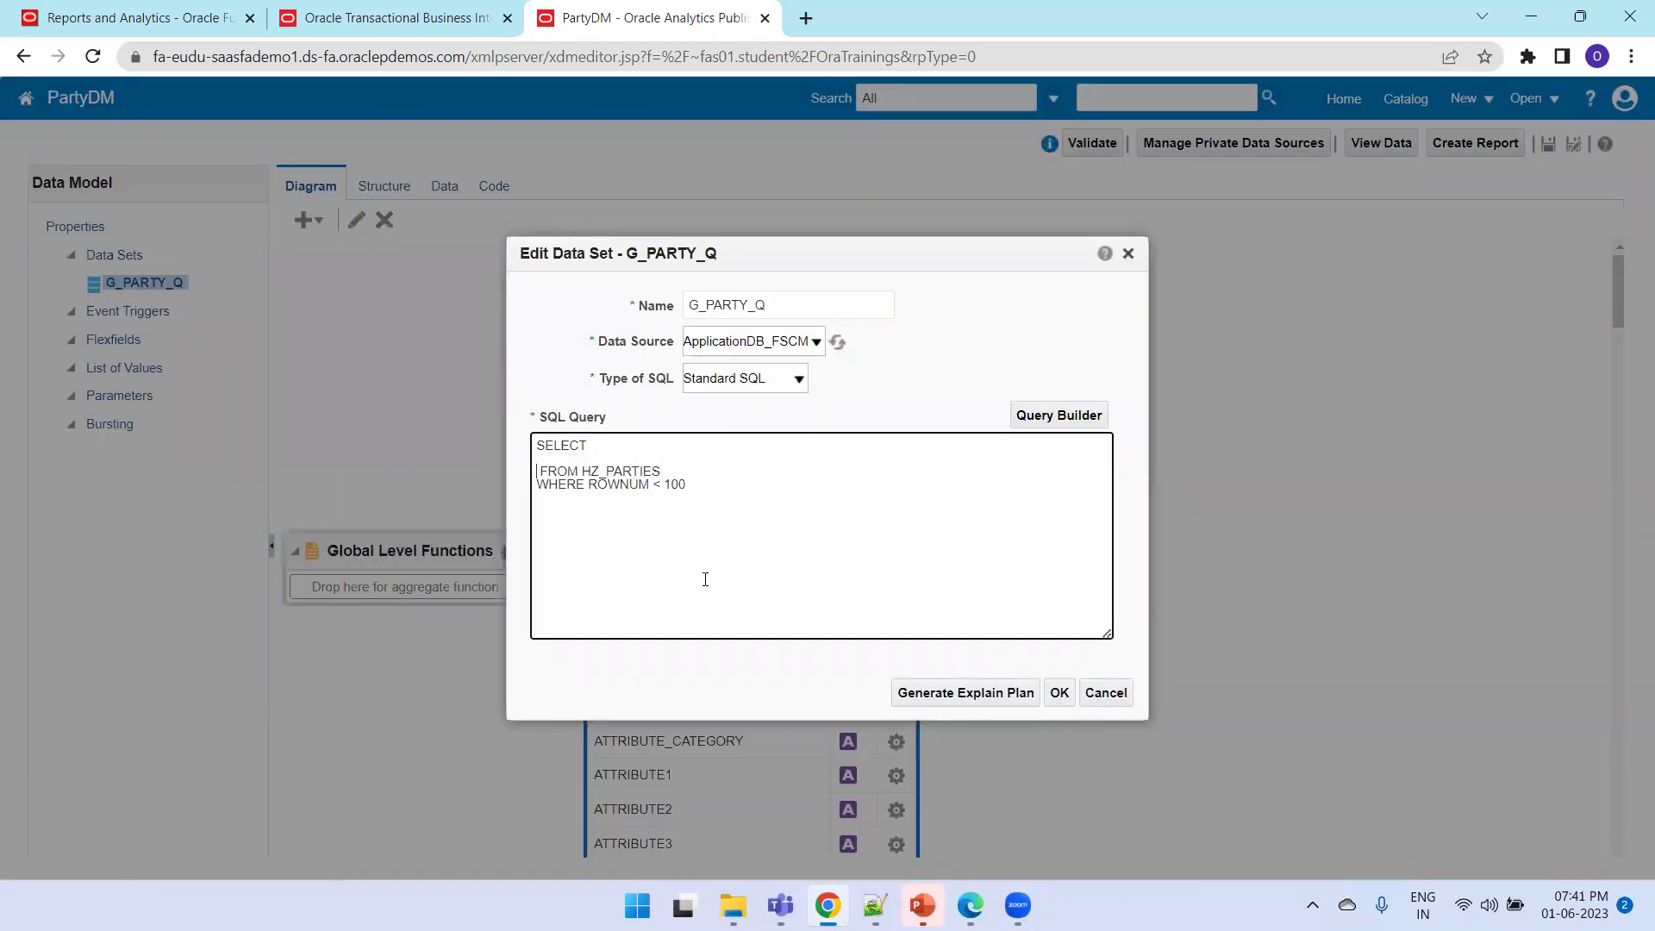
{"action": "type", "text": "PARTY_ID  PARTY_NUMBER  PARTY_NAME  PARTY_TYPE  LAST_UPDATED_BY  PARTY_UNIQUE_NAME"}
{"action": "key", "text": "Return"}
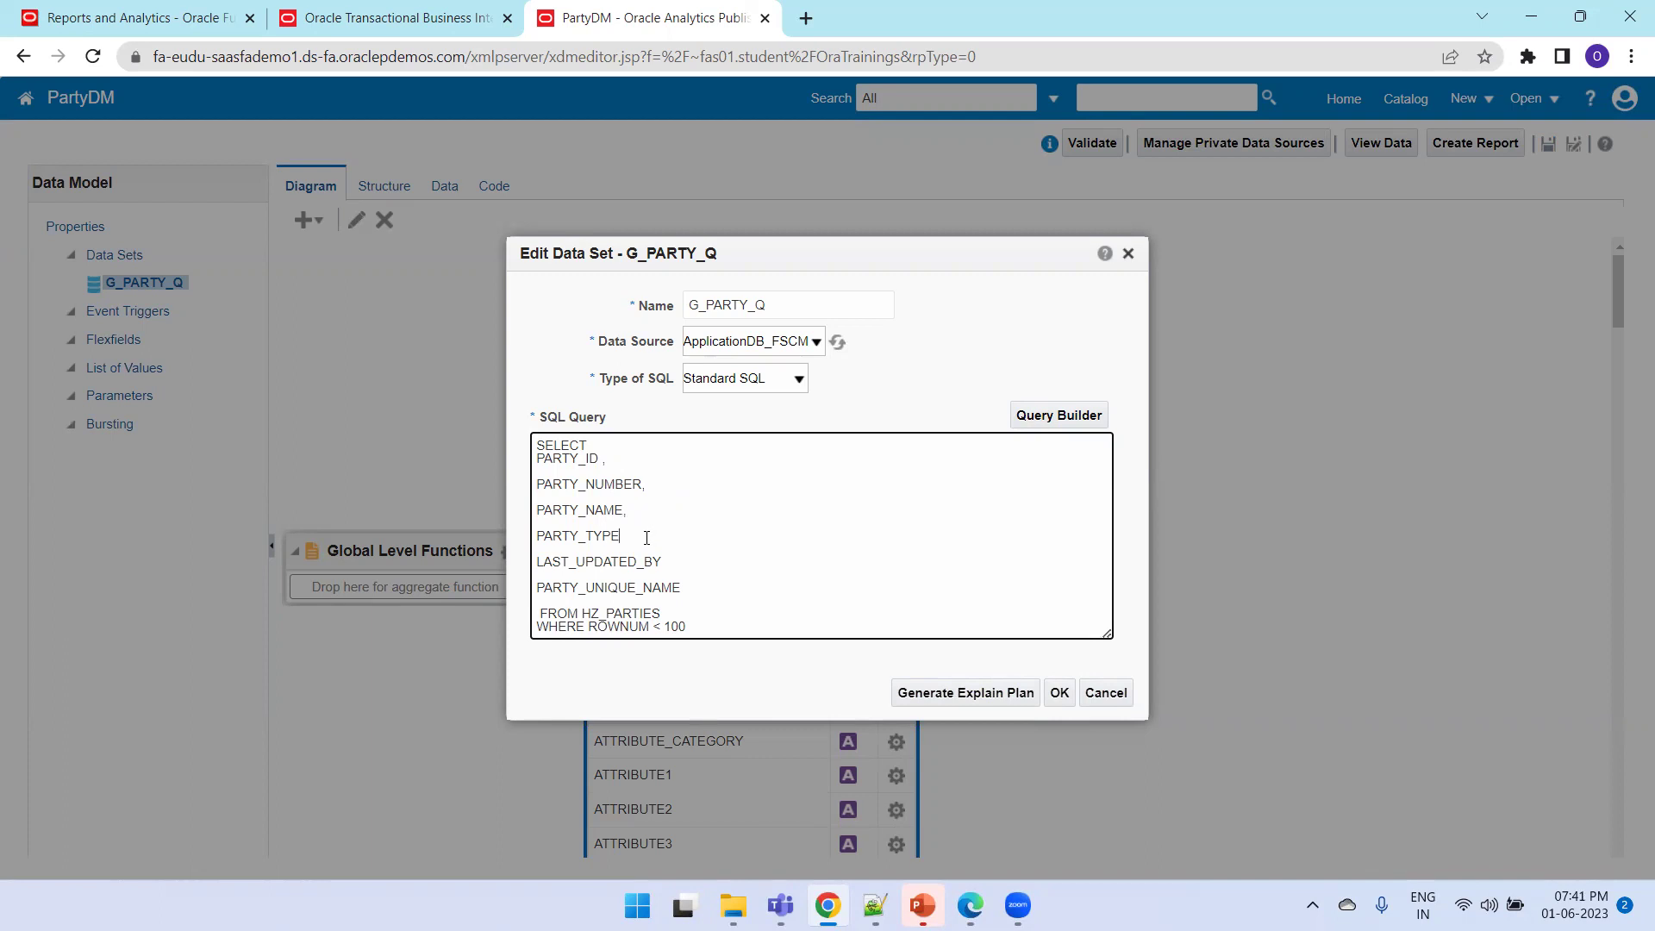
Remove LAST_UPDATED_BY from the query's column list, apply the edited query and save the data model
{"action": "double_click", "coordinate": [610, 567]}
{"action": "left_click_drag", "start_coordinate": [610, 566], "coordinate": [498, 565]}
{"action": "key", "text": "Delete"}
{"action": "key", "text": "Delete"}
{"action": "key", "text": "Delete"}
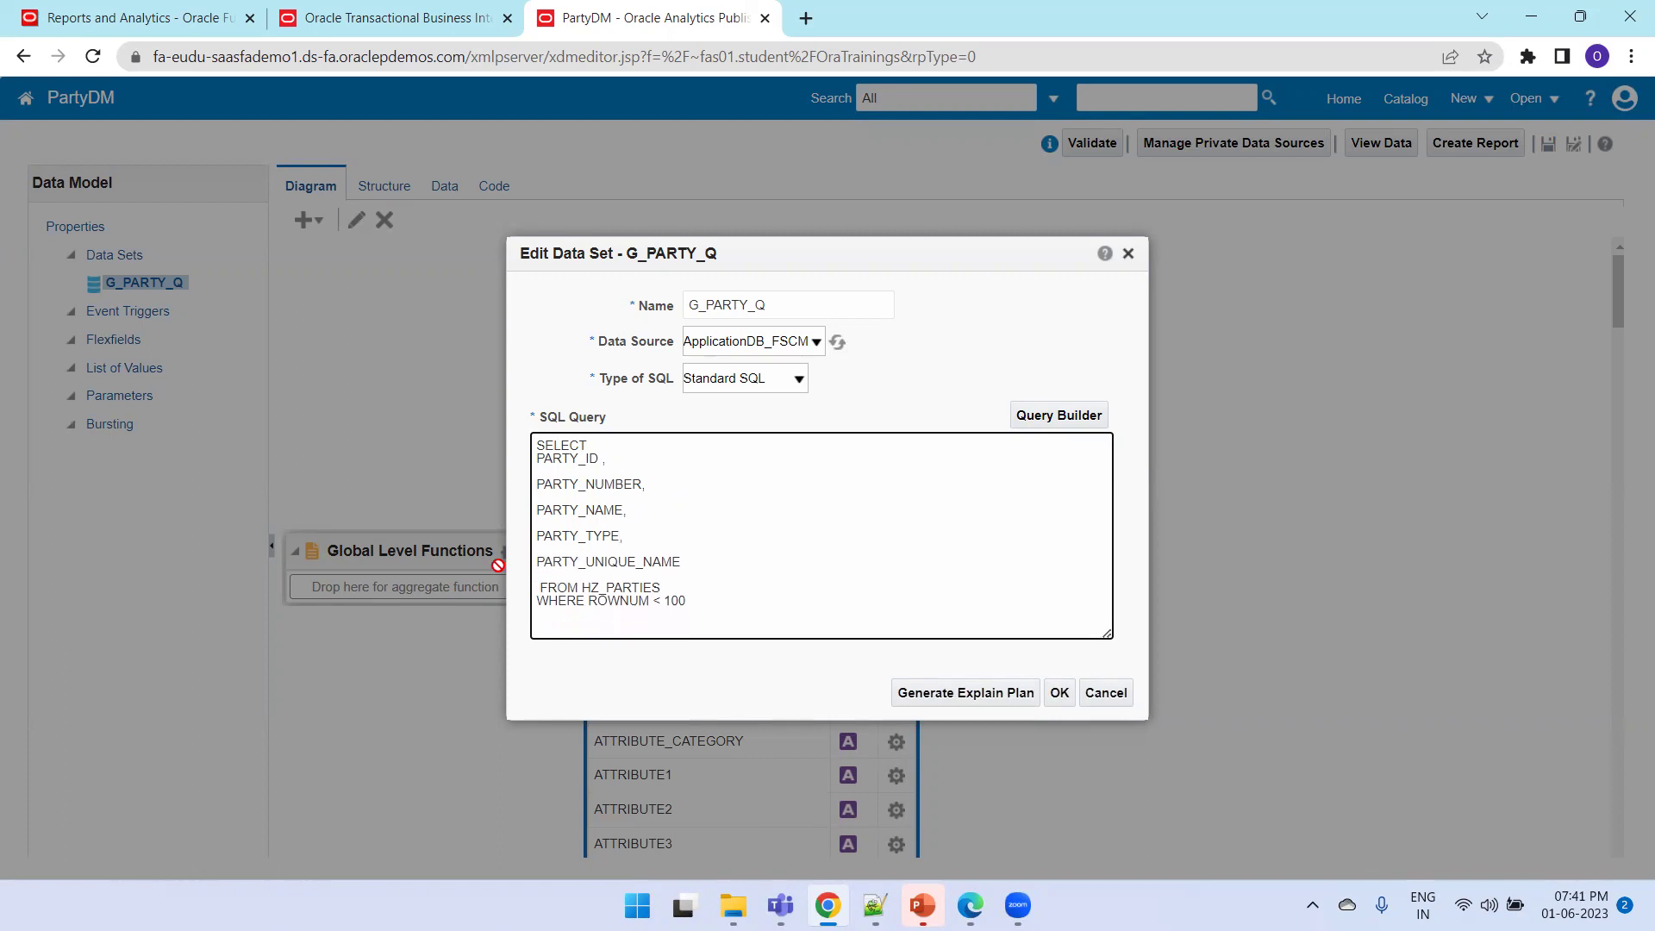
{"action": "left_click", "coordinate": [1059, 692]}
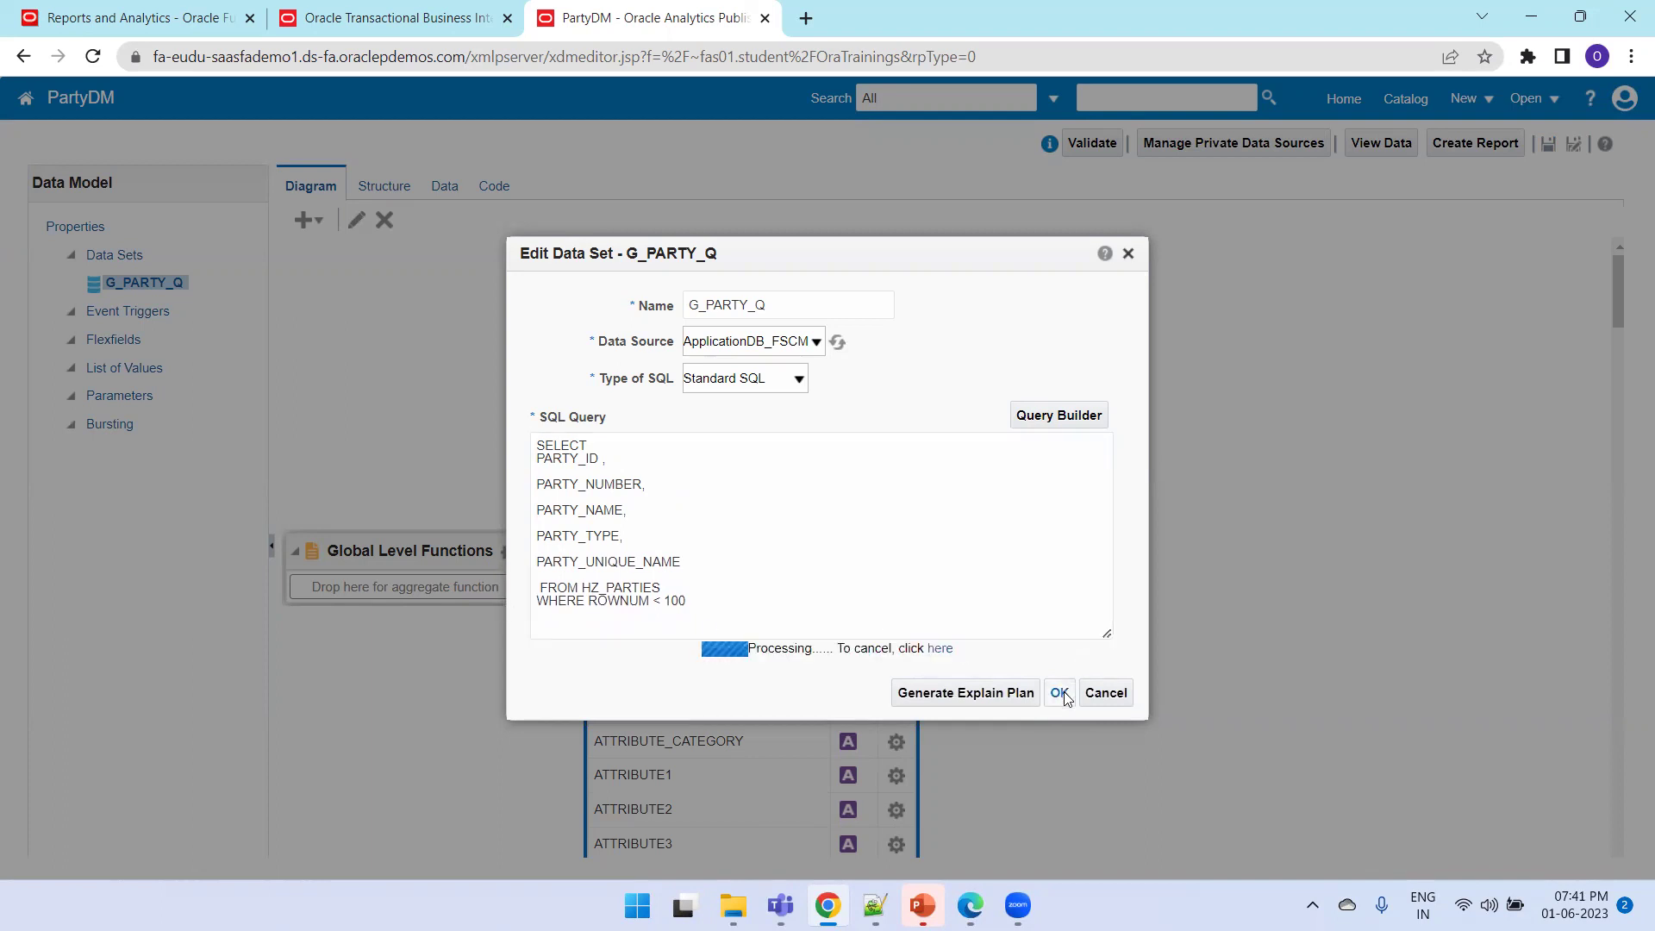
{"action": "left_click", "coordinate": [1531, 98]}
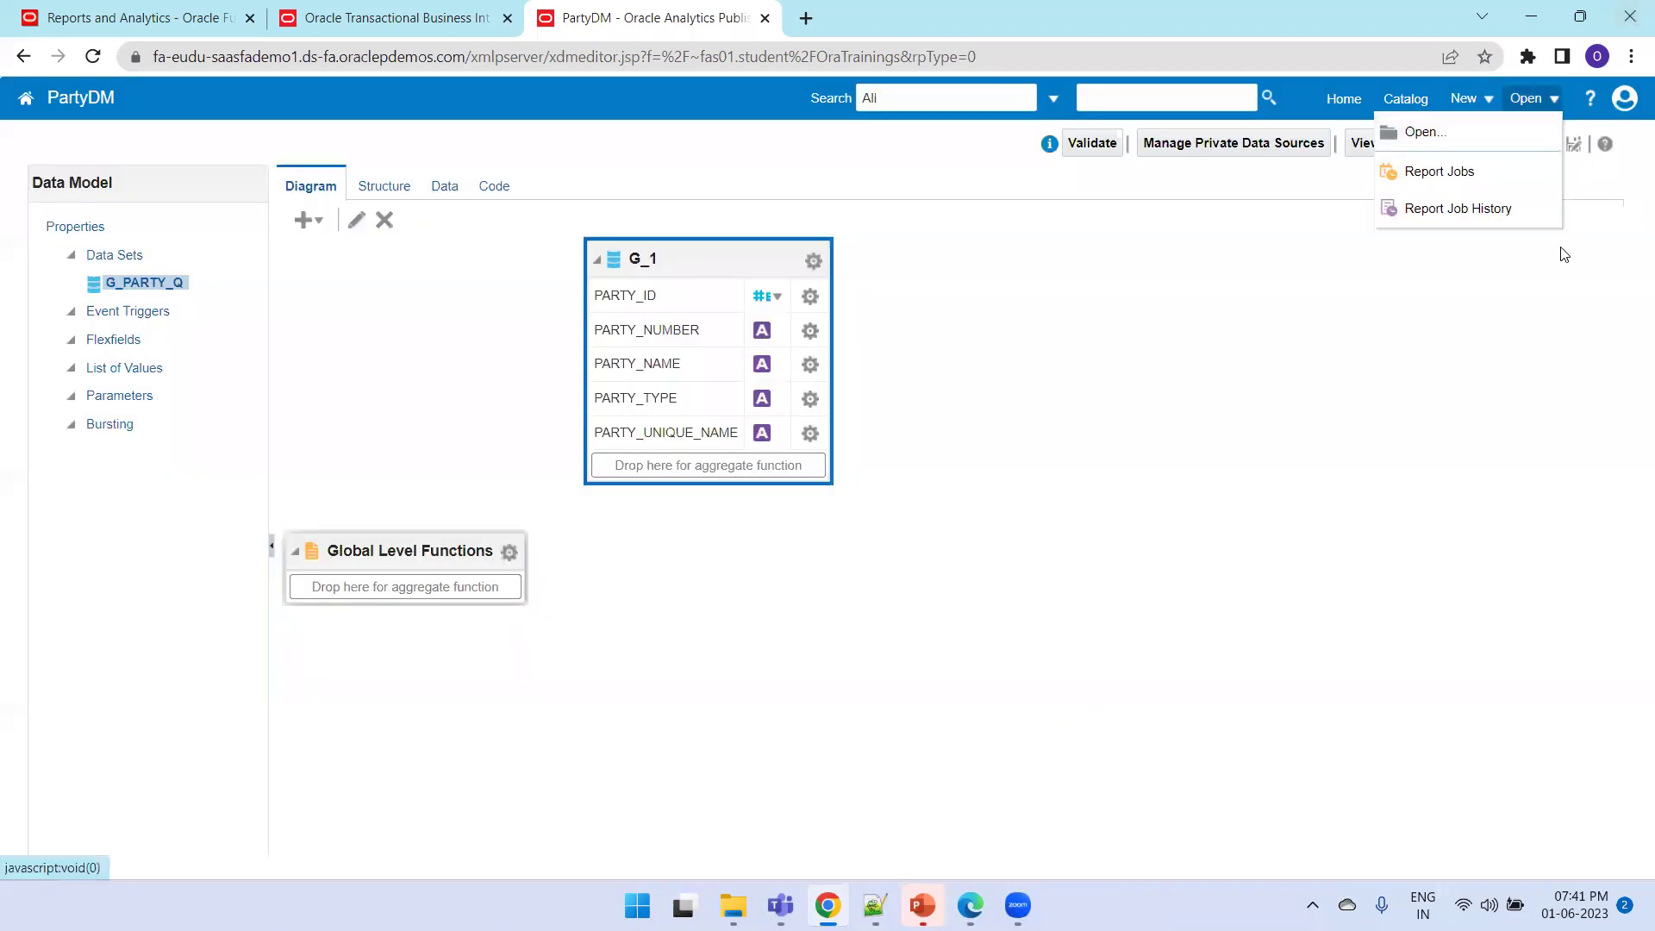
{"action": "left_click", "coordinate": [1549, 144]}
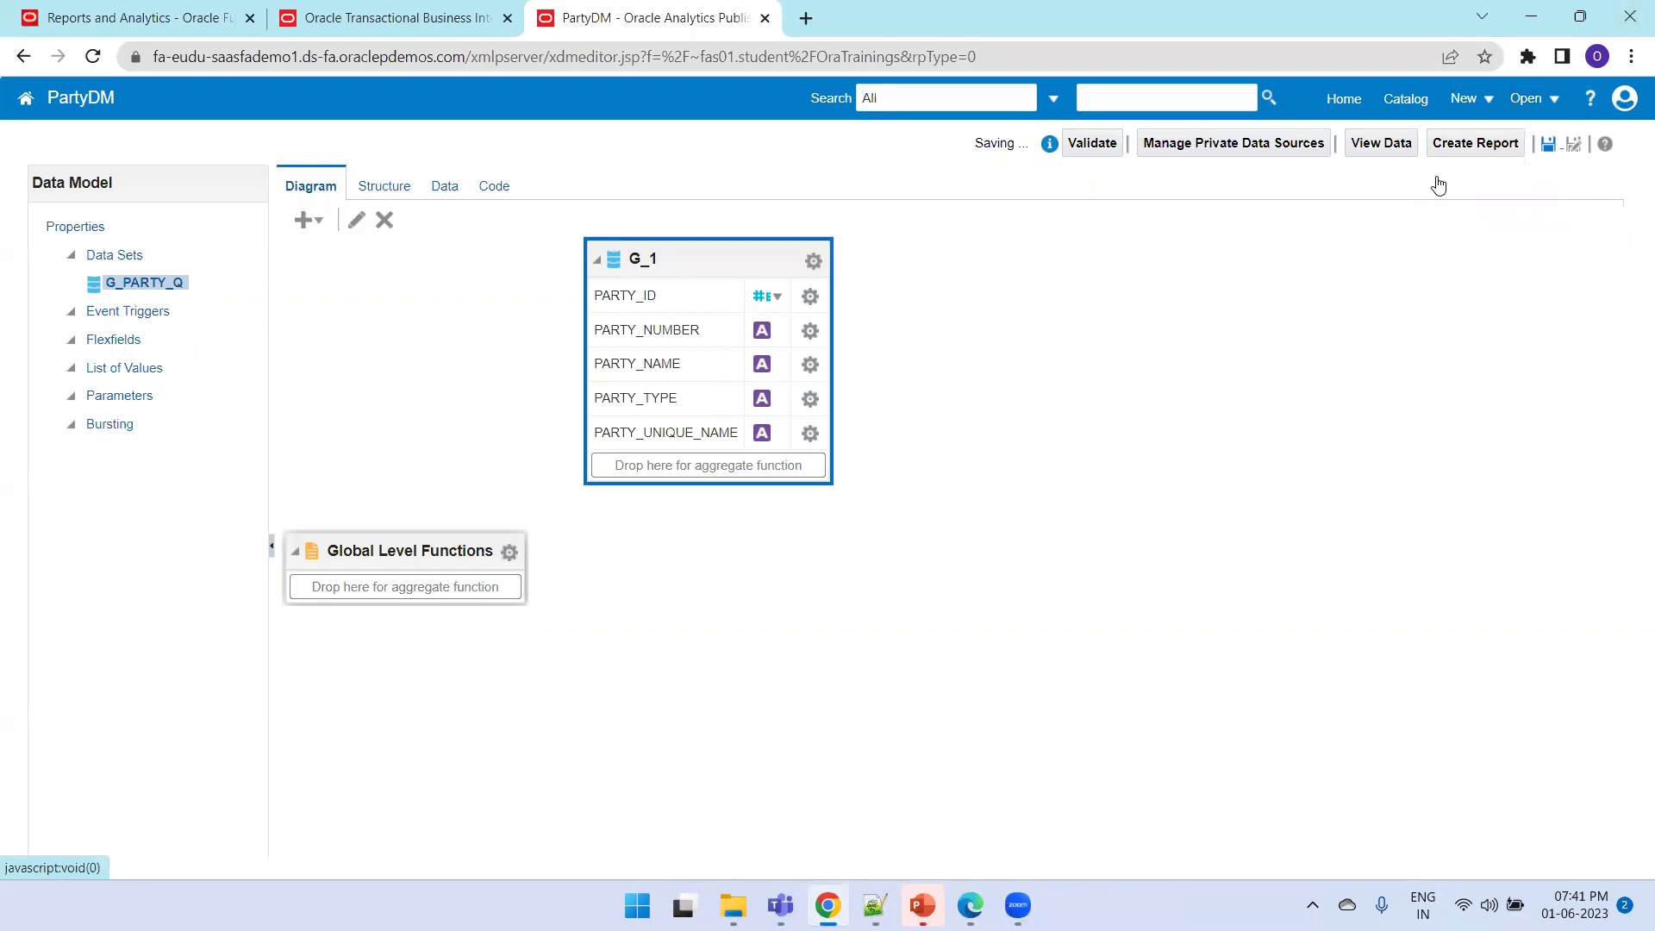
Preview the reduced data set as a tree and a table, and examine the G_1 tag in the model structure
{"action": "left_click", "coordinate": [442, 190]}
{"action": "left_click", "coordinate": [414, 233]}
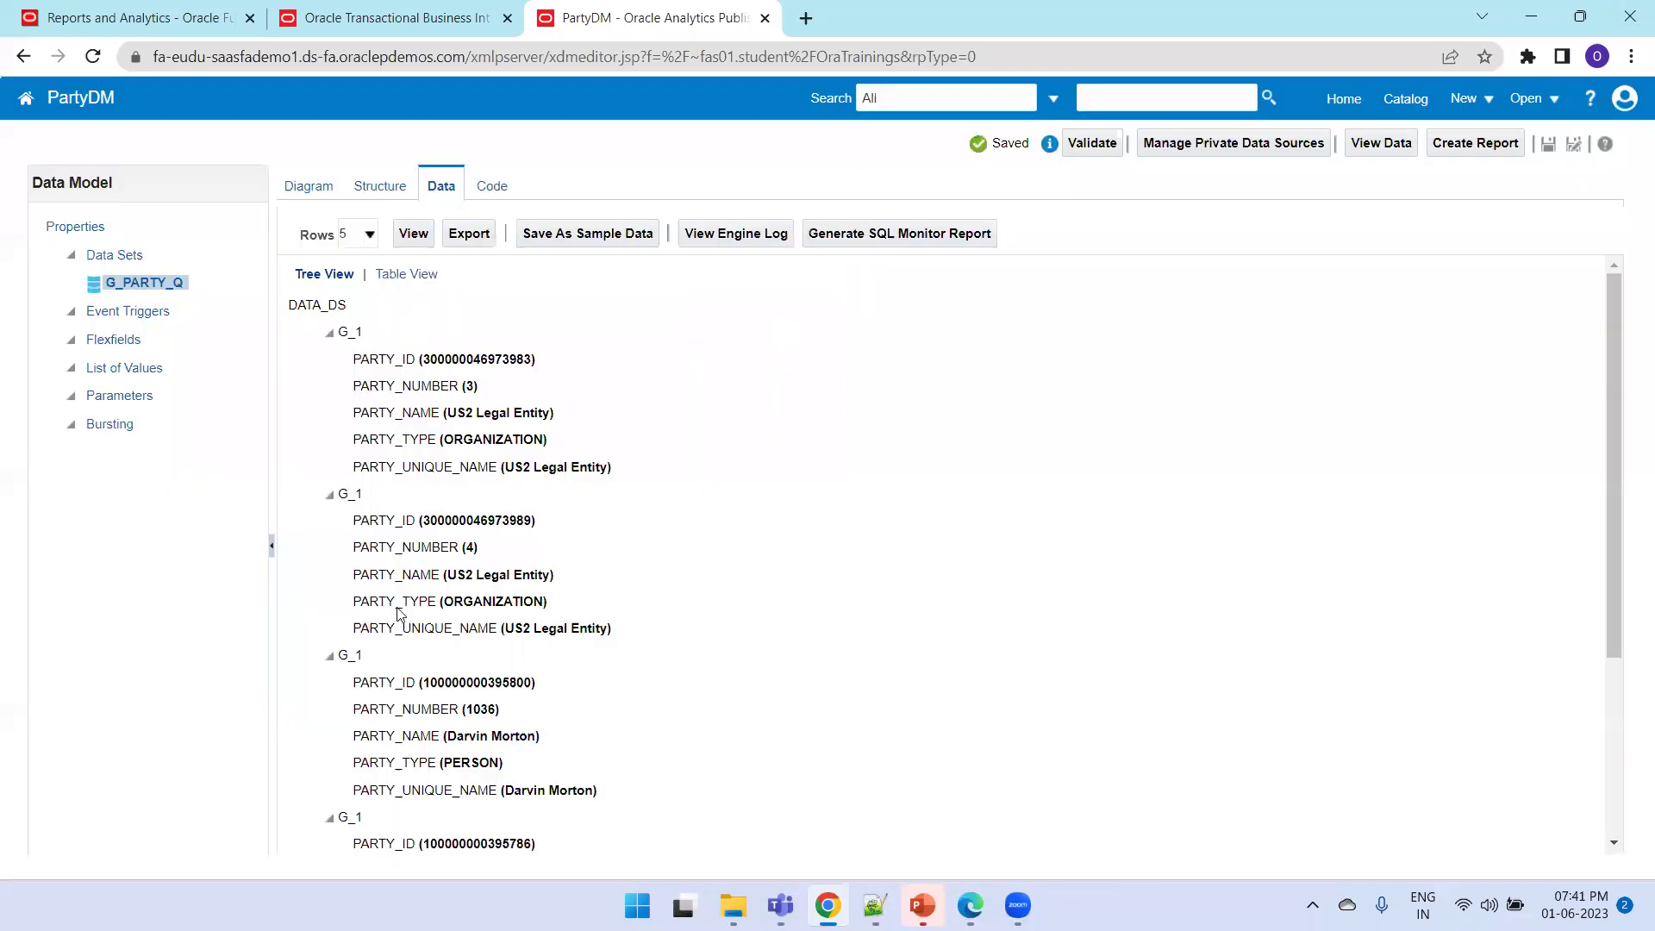
{"action": "left_click", "coordinate": [405, 273]}
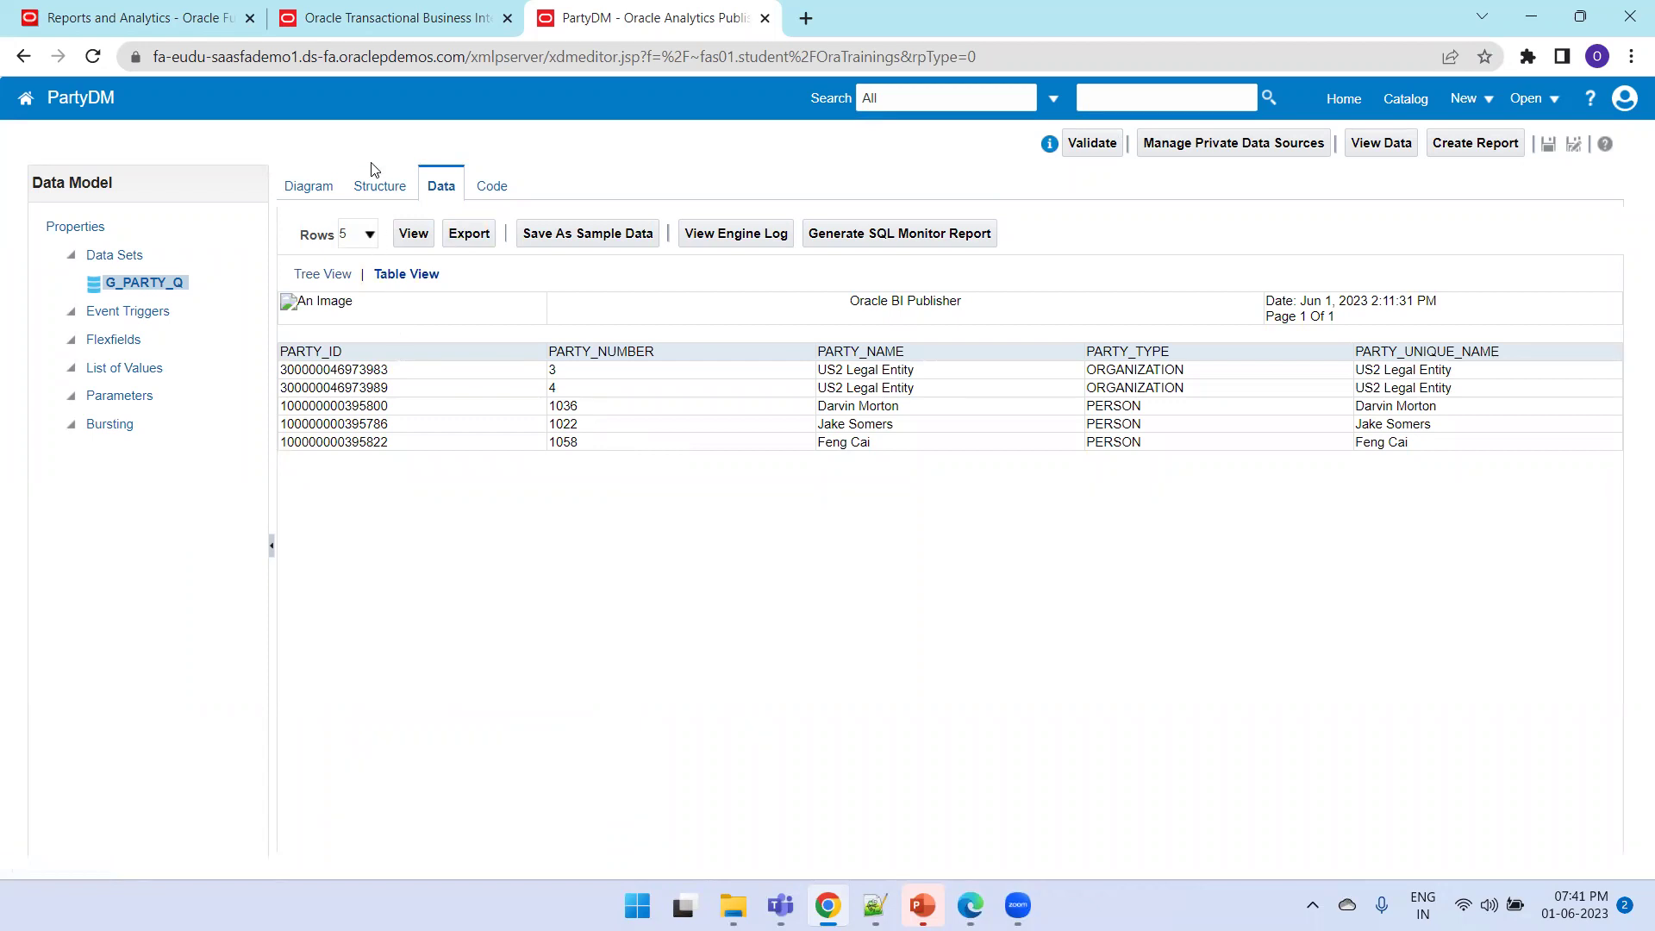
{"action": "left_click", "coordinate": [369, 187]}
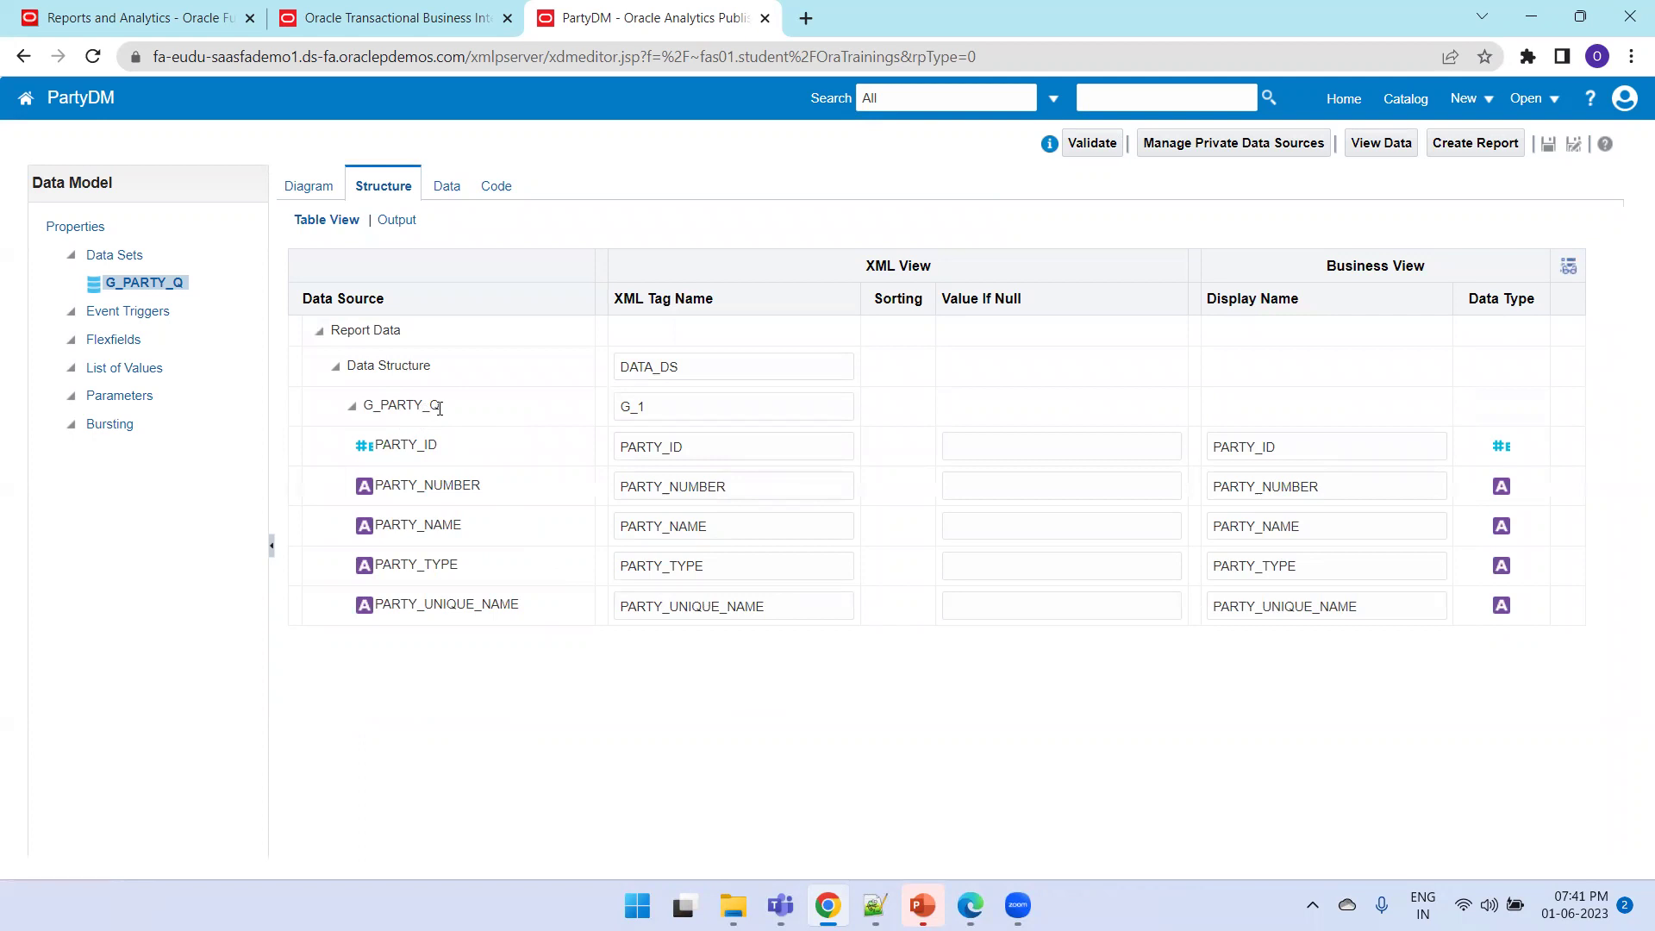
{"action": "left_click", "coordinate": [712, 407]}
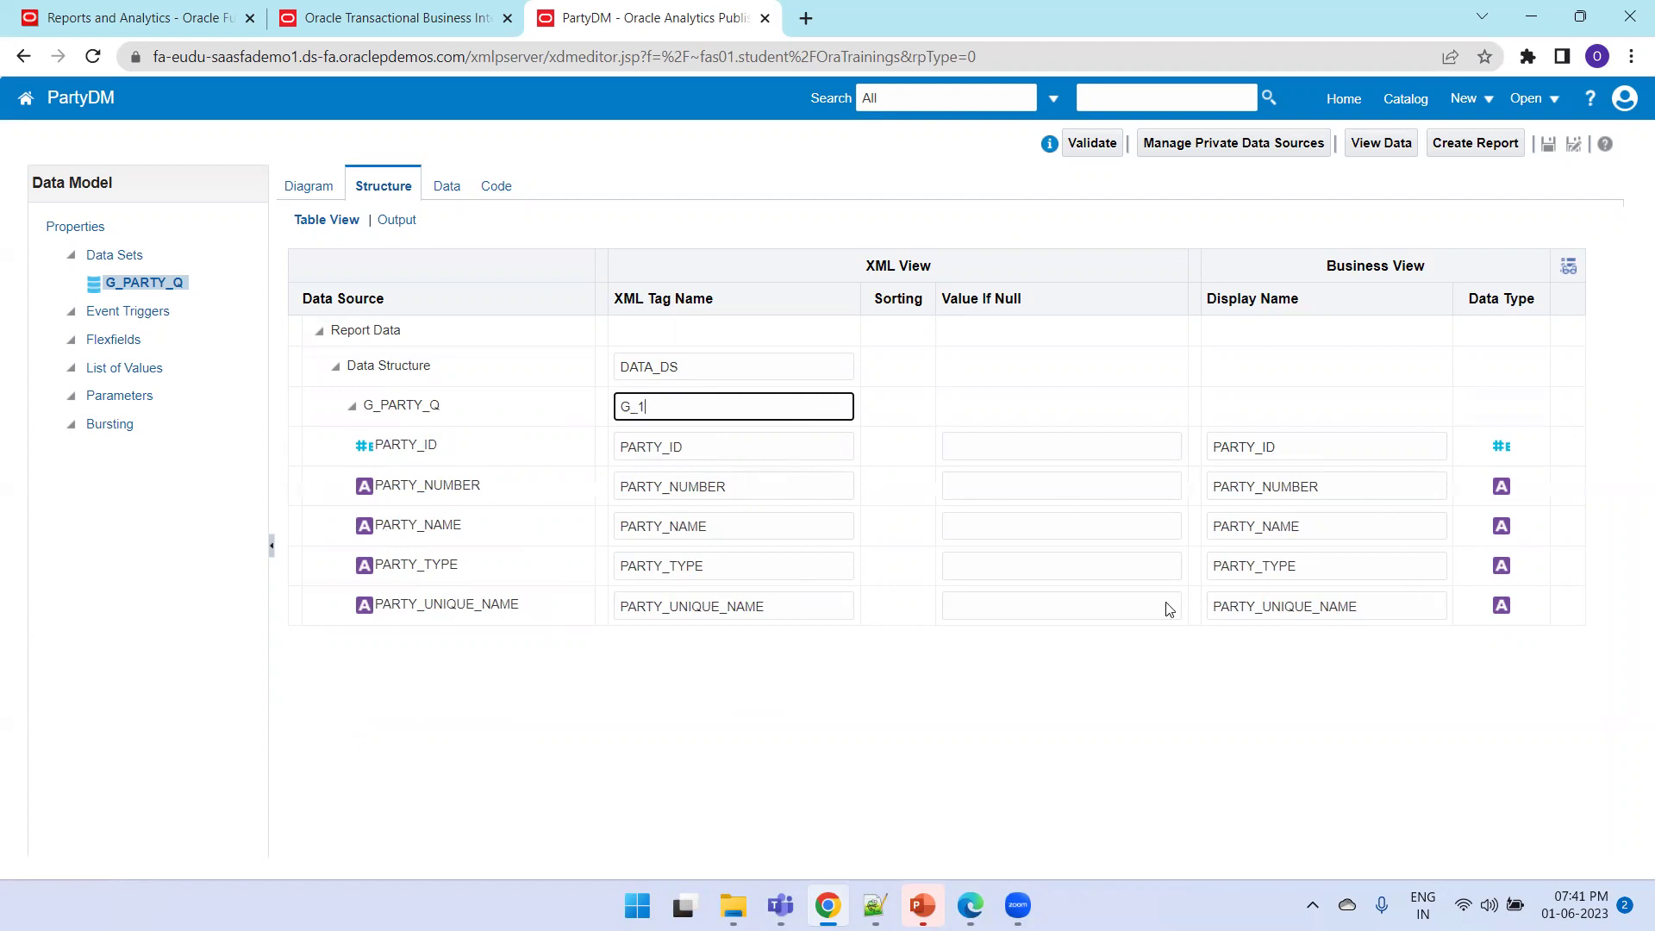
Generate the data preview again and export it as an XML file
{"action": "left_click", "coordinate": [448, 185]}
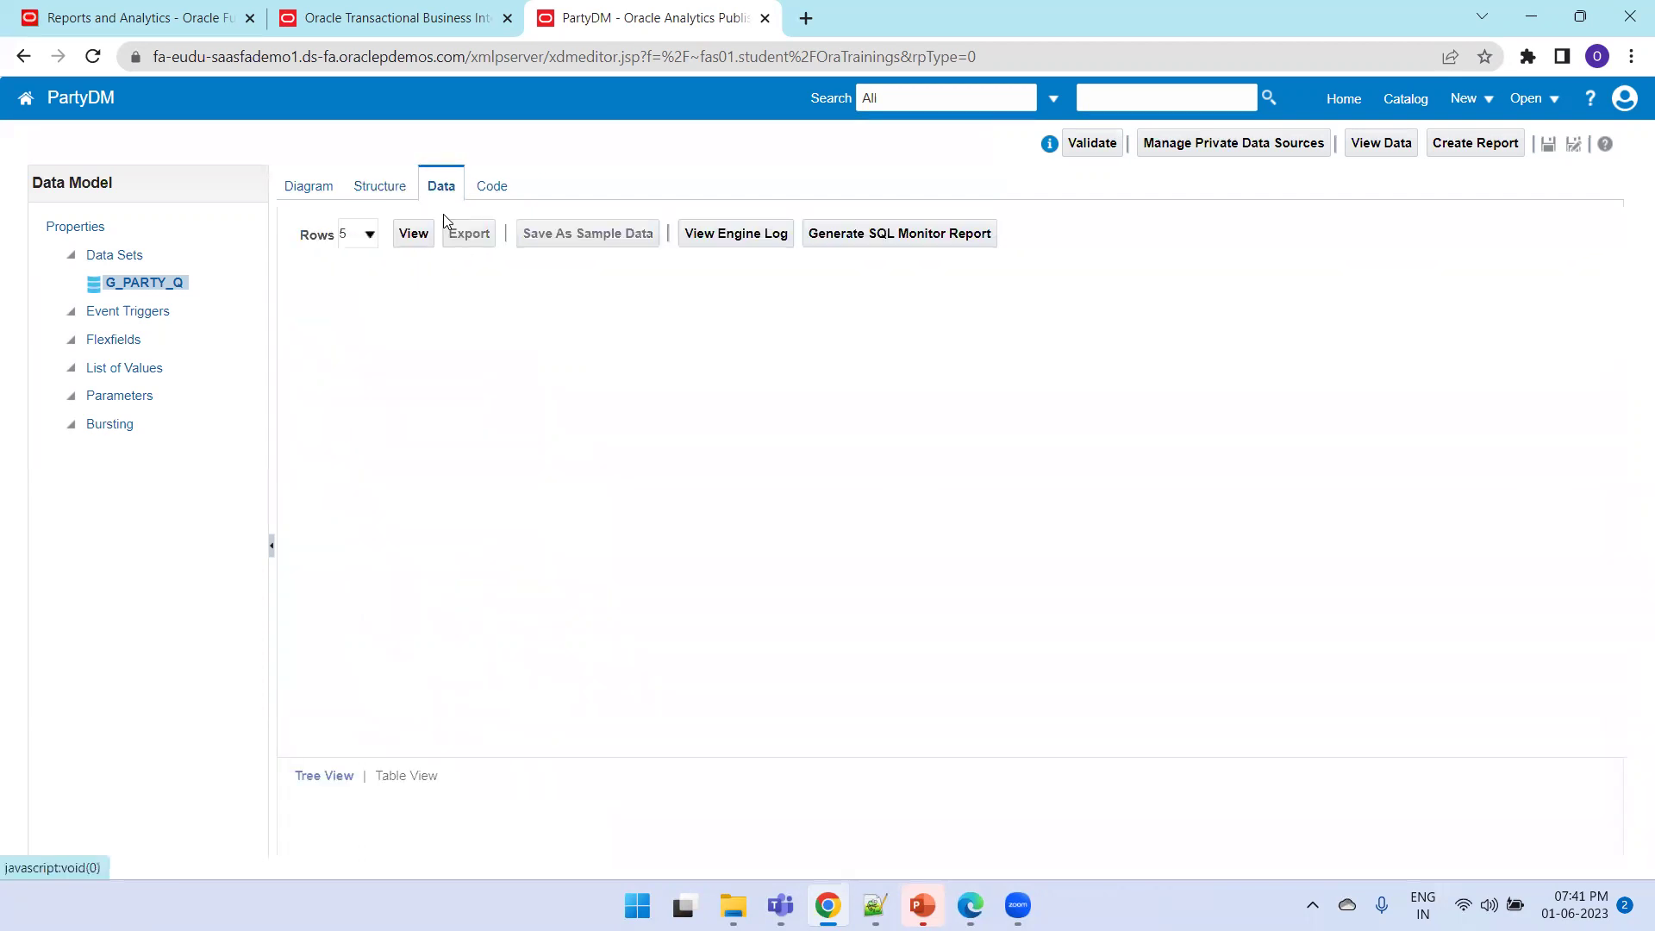
{"action": "left_click", "coordinate": [428, 238]}
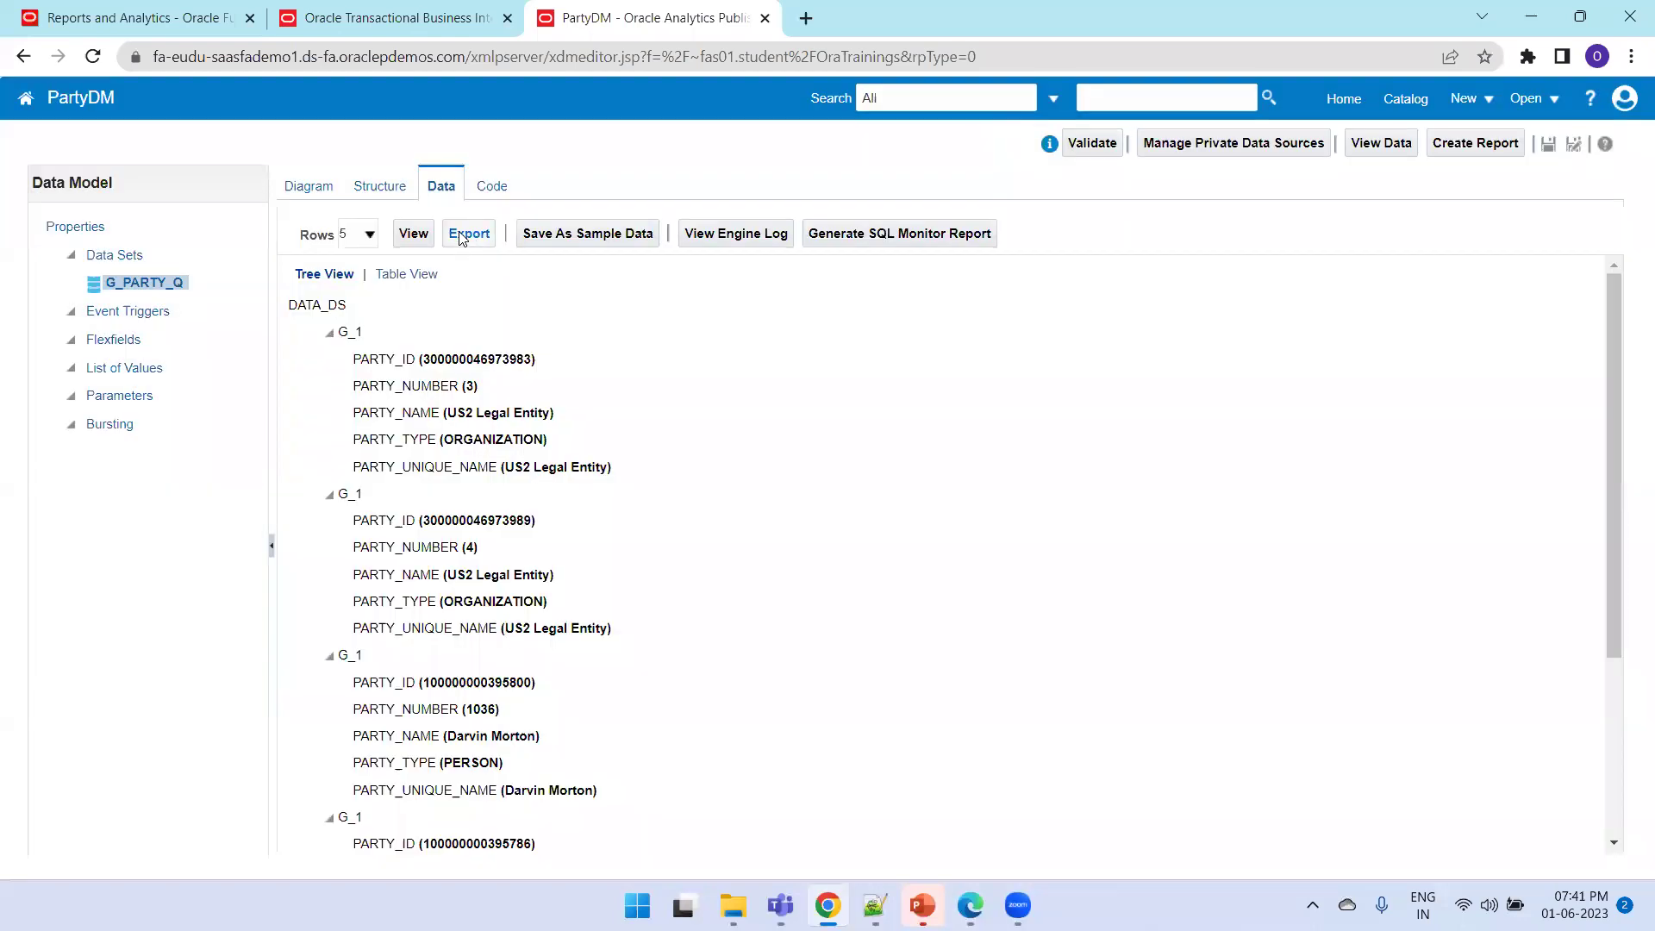
{"action": "left_click", "coordinate": [461, 236]}
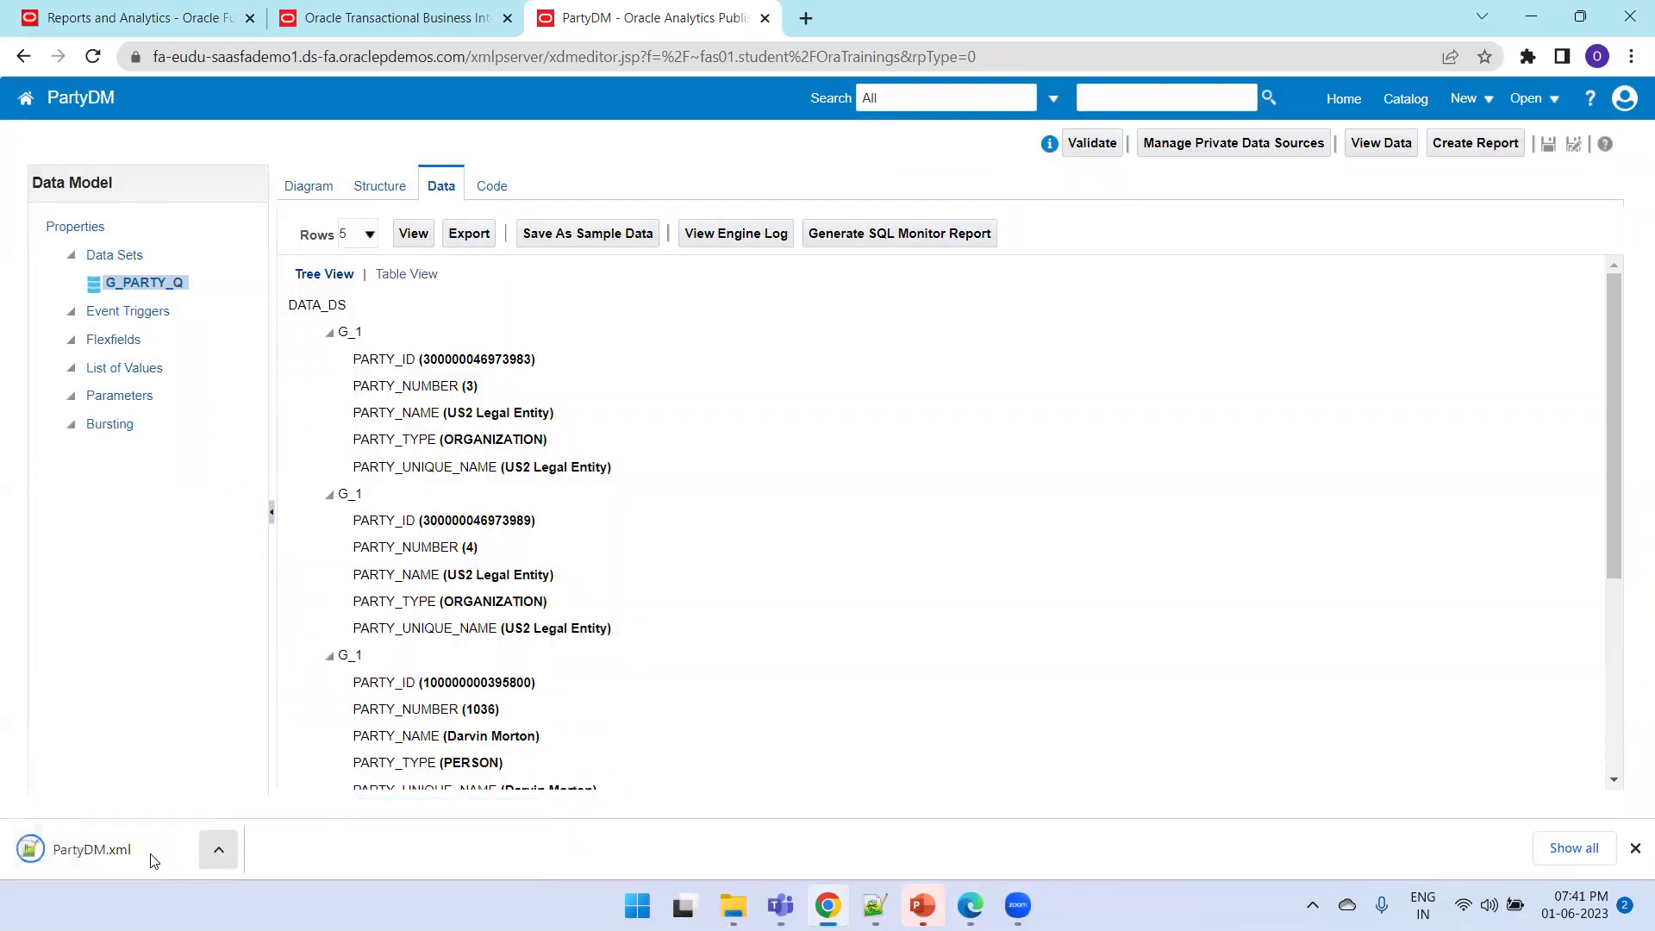
Open the exported PartyDM.xml in Notepad++ to examine its G_1 tags, and switch back to Publisher's tabular data preview
{"action": "left_click", "coordinate": [145, 850]}
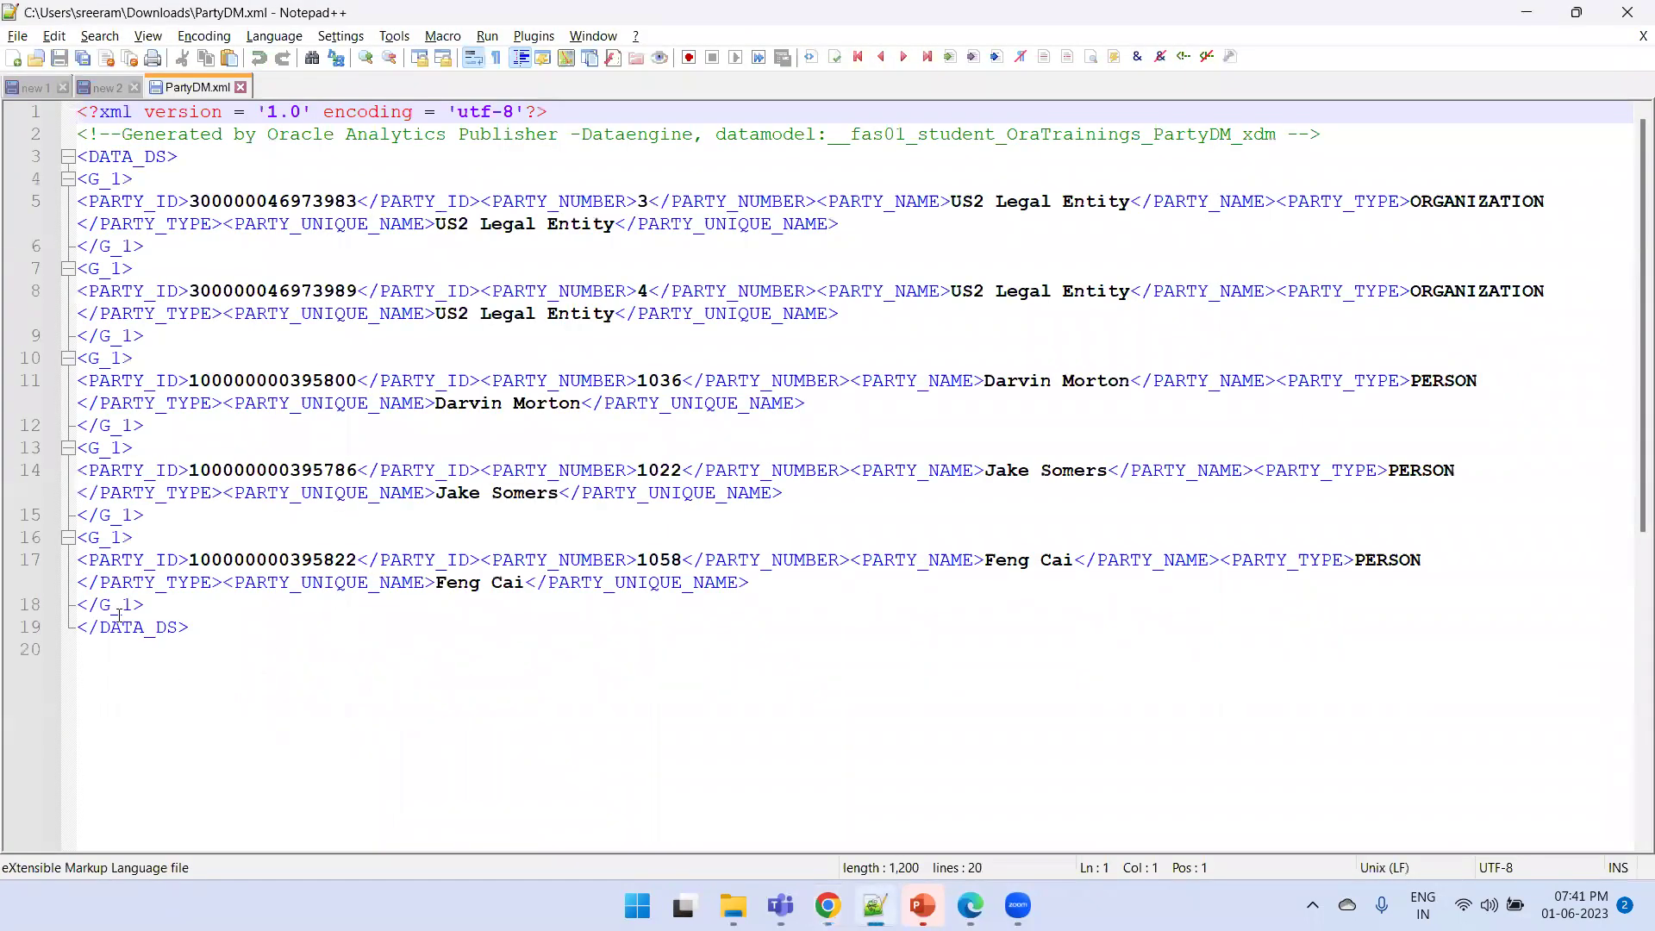
{"action": "double_click", "coordinate": [115, 606]}
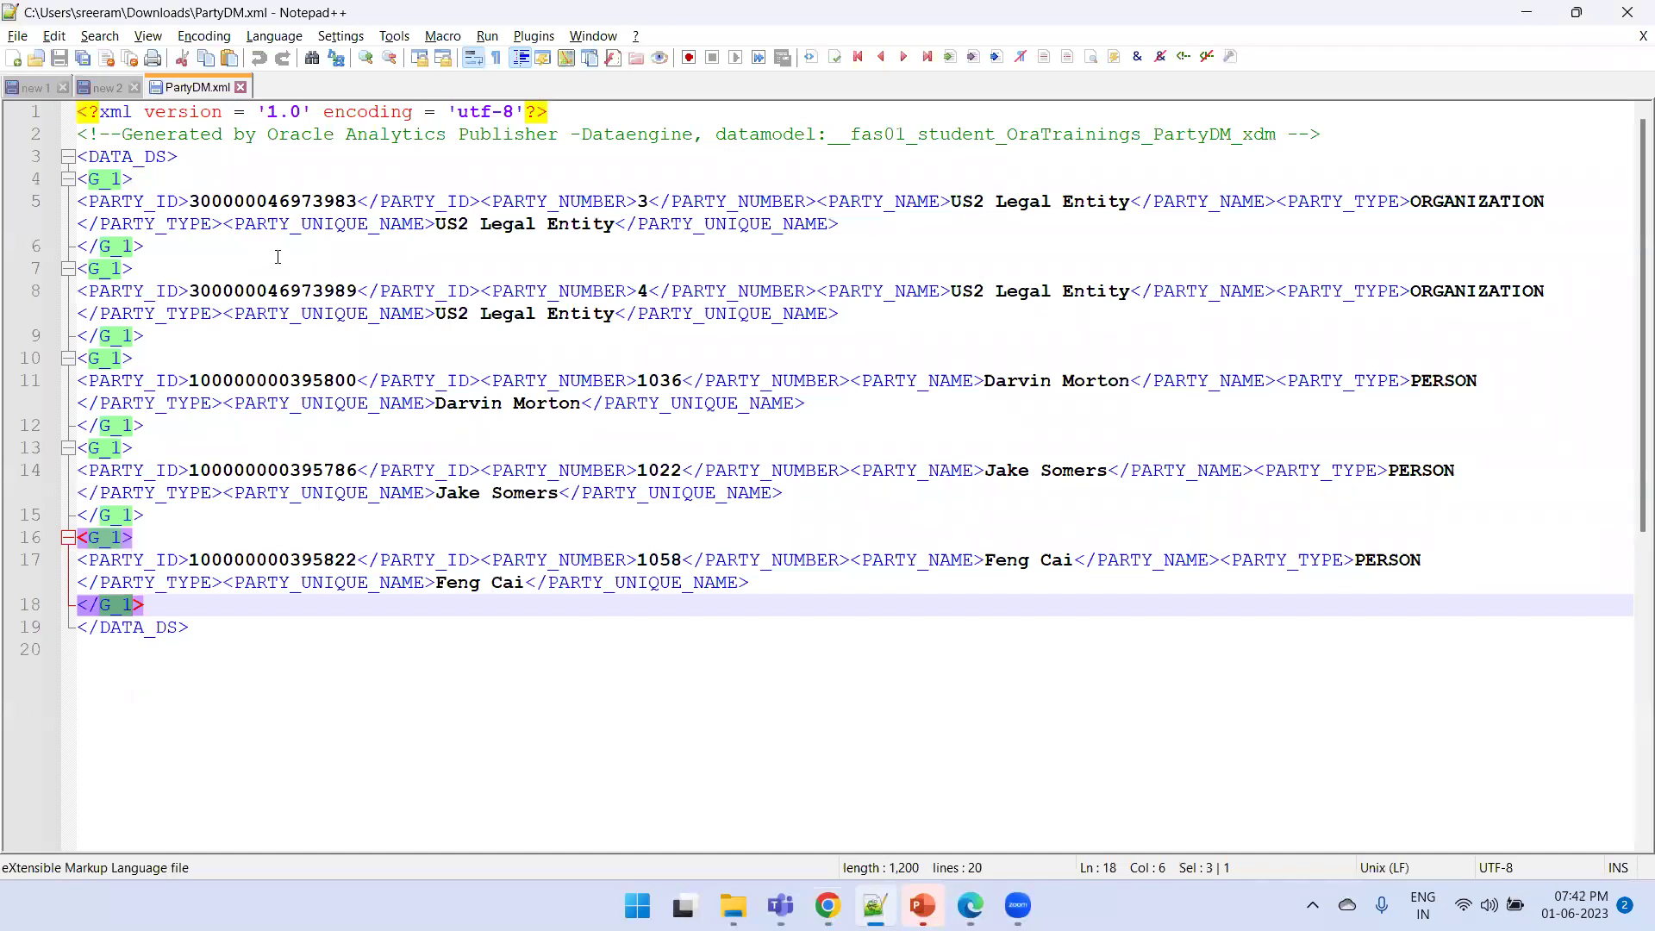
{"action": "key", "text": "alt+Tab"}
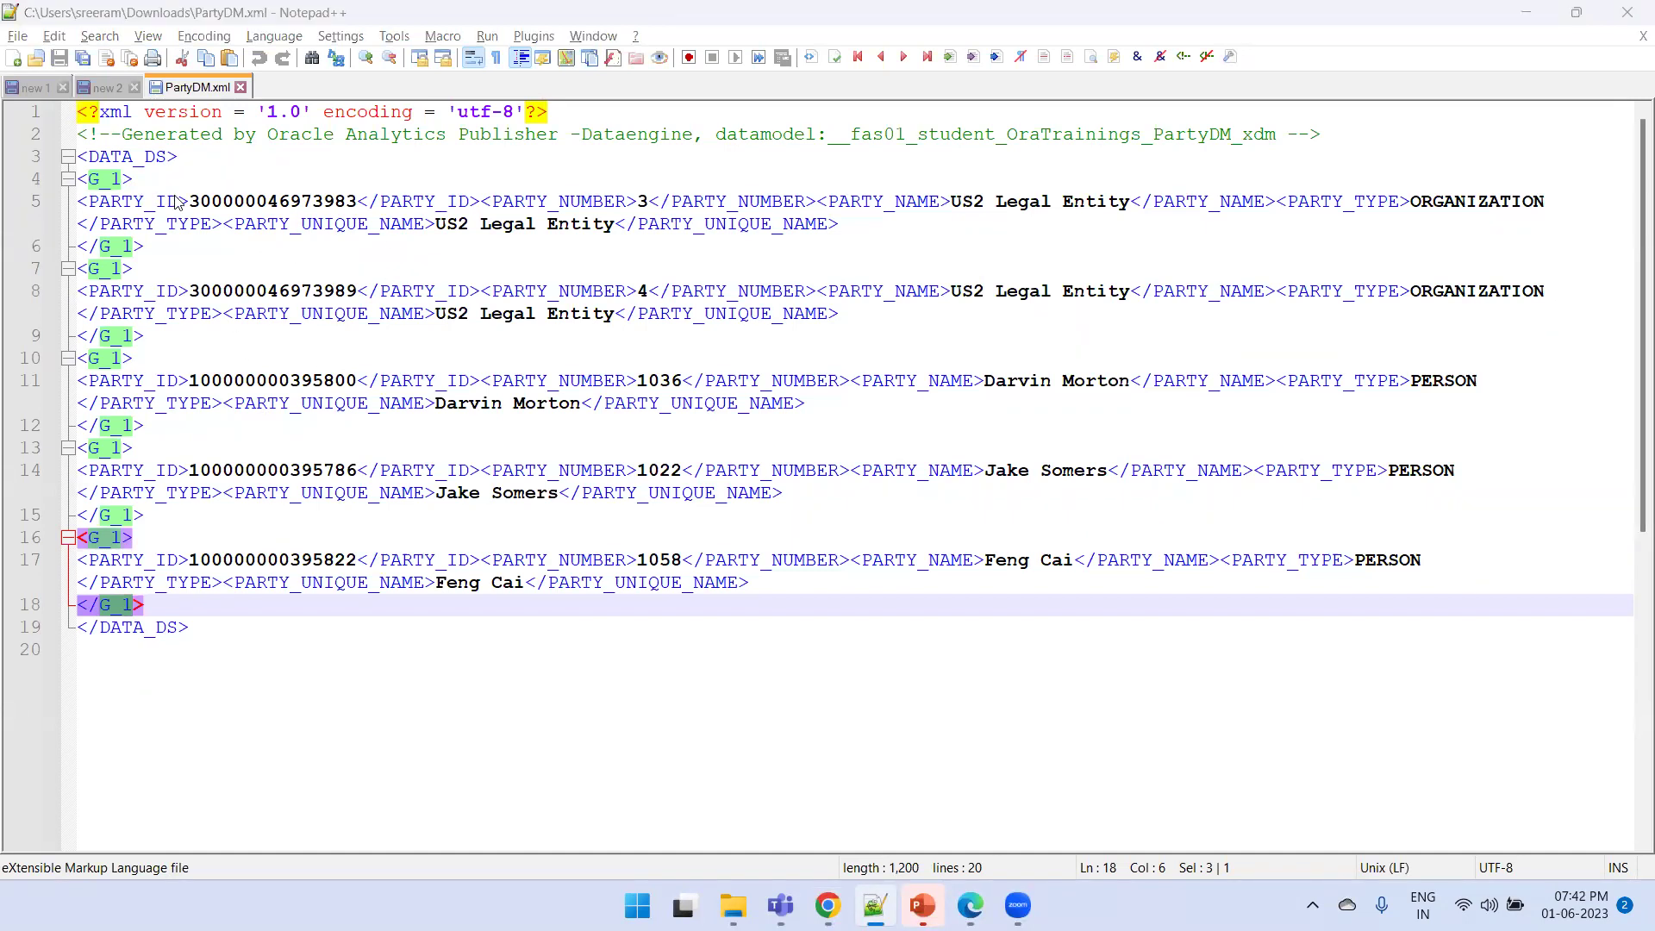
{"action": "left_click", "coordinate": [407, 272]}
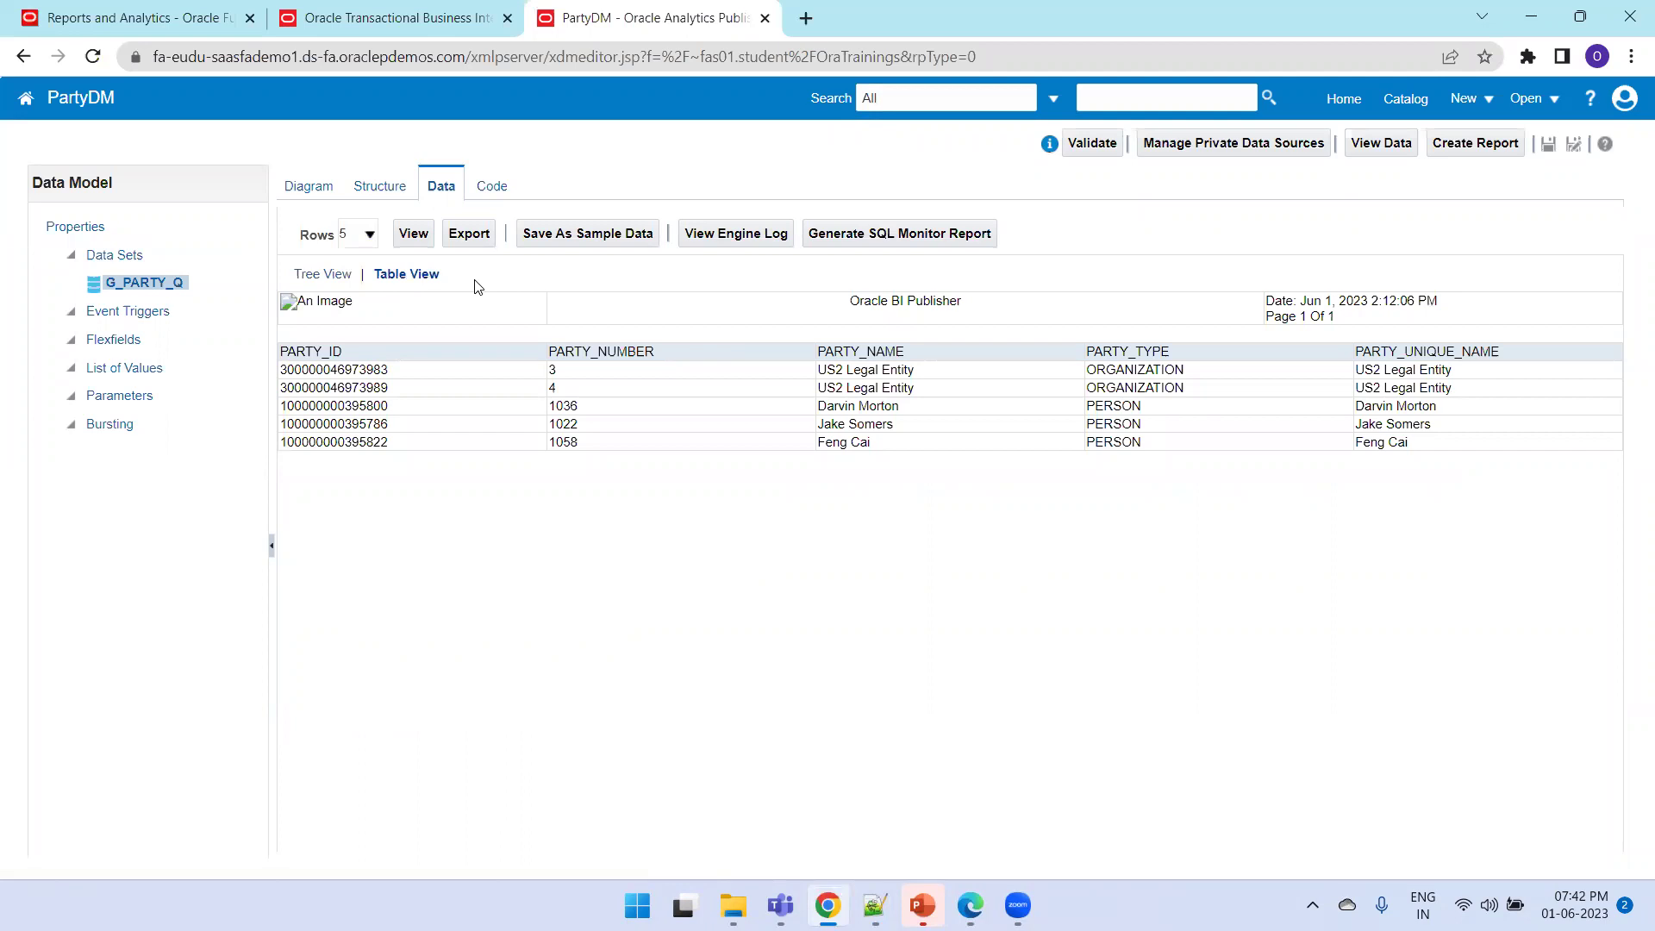
Set both the group name and the display name of group G_1 to G_PARTY in its properties
{"action": "left_click", "coordinate": [331, 198]}
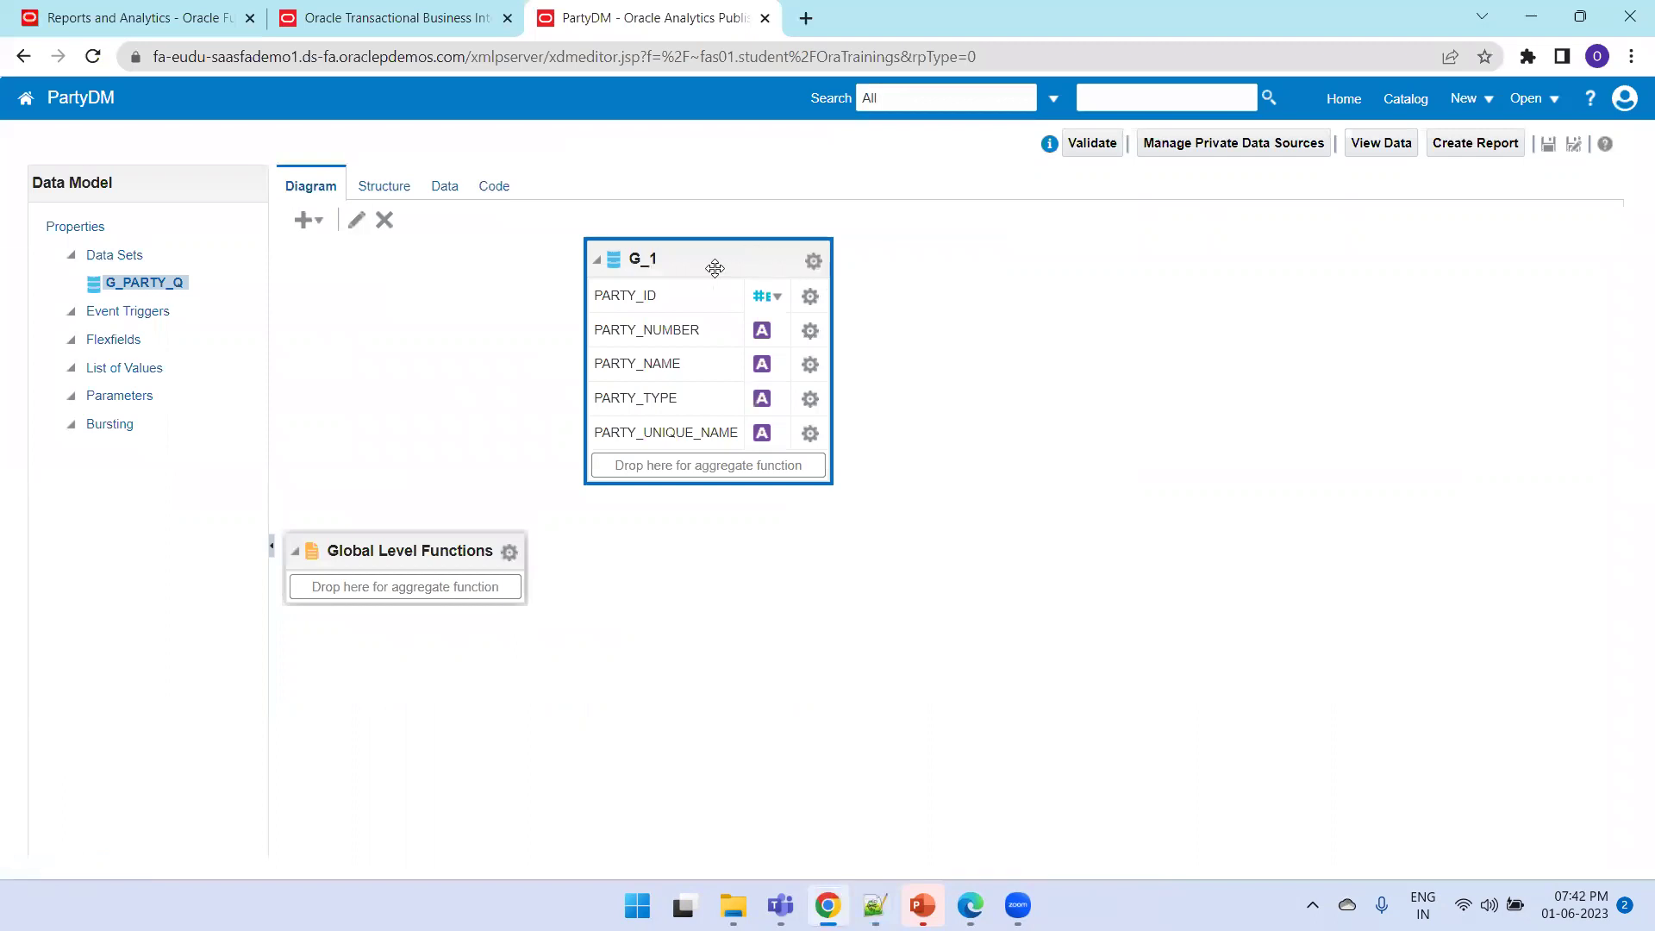
{"action": "left_click", "coordinate": [815, 261]}
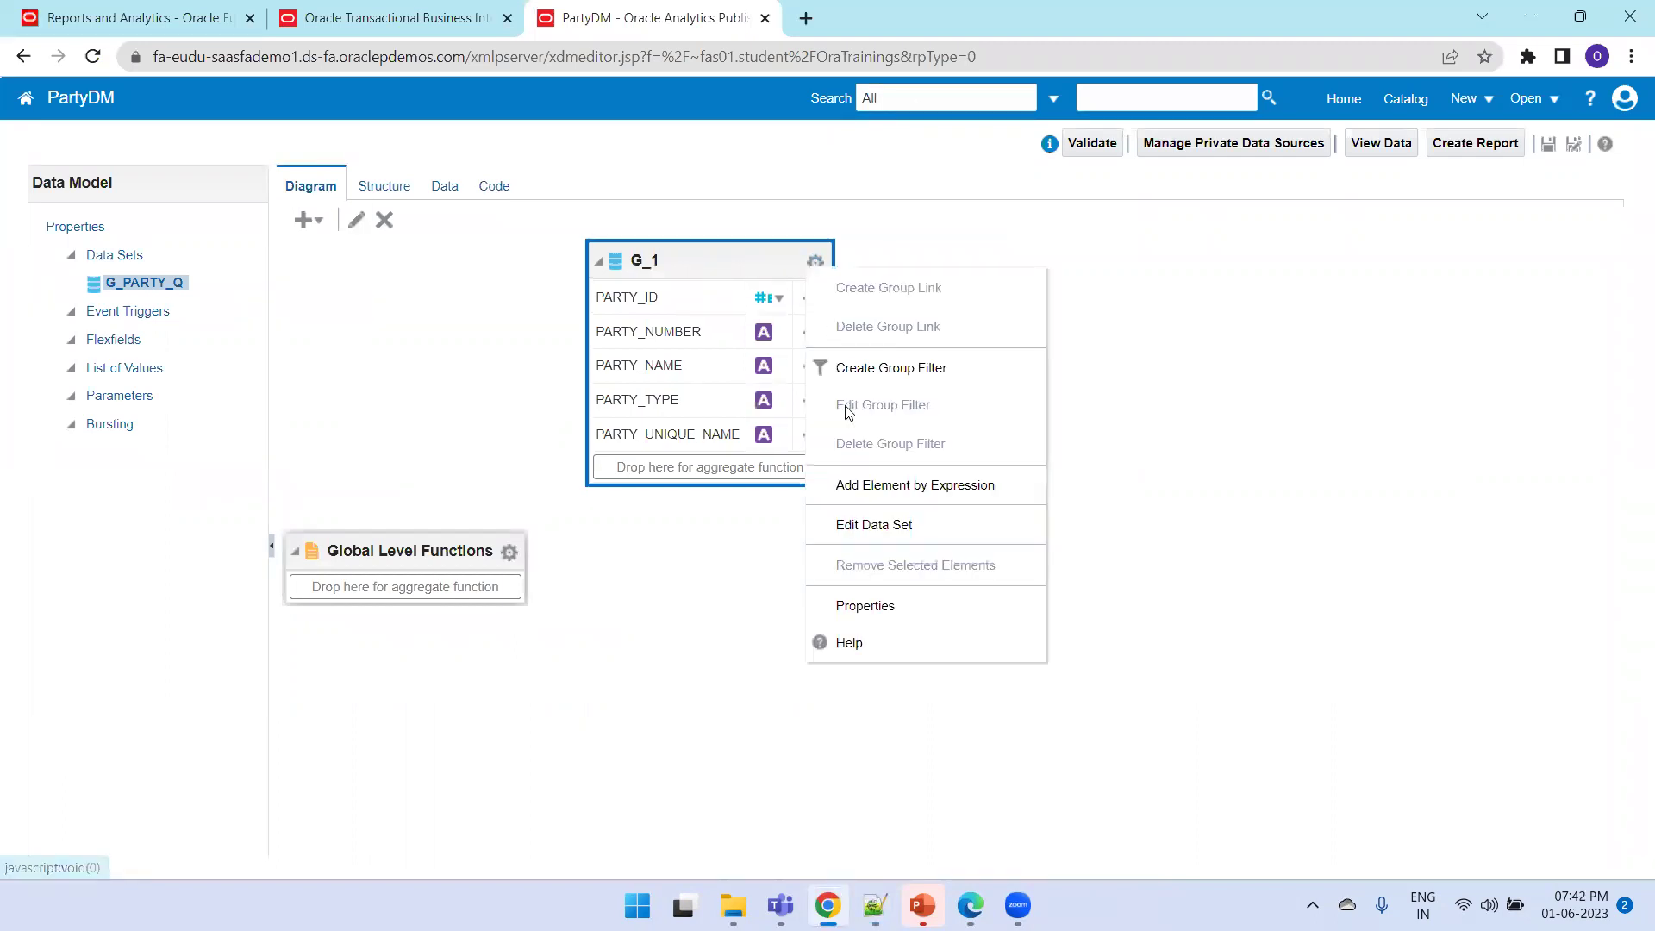
{"action": "left_click", "coordinate": [852, 604]}
{"action": "double_click", "coordinate": [781, 436]}
{"action": "type", "text": "G_"}
{"action": "key", "text": "ctrl+a"}
{"action": "key", "text": "ctrl+c"}
{"action": "key", "text": "Tab"}
{"action": "key", "text": "ctrl+v"}
{"action": "left_click", "coordinate": [970, 581]}
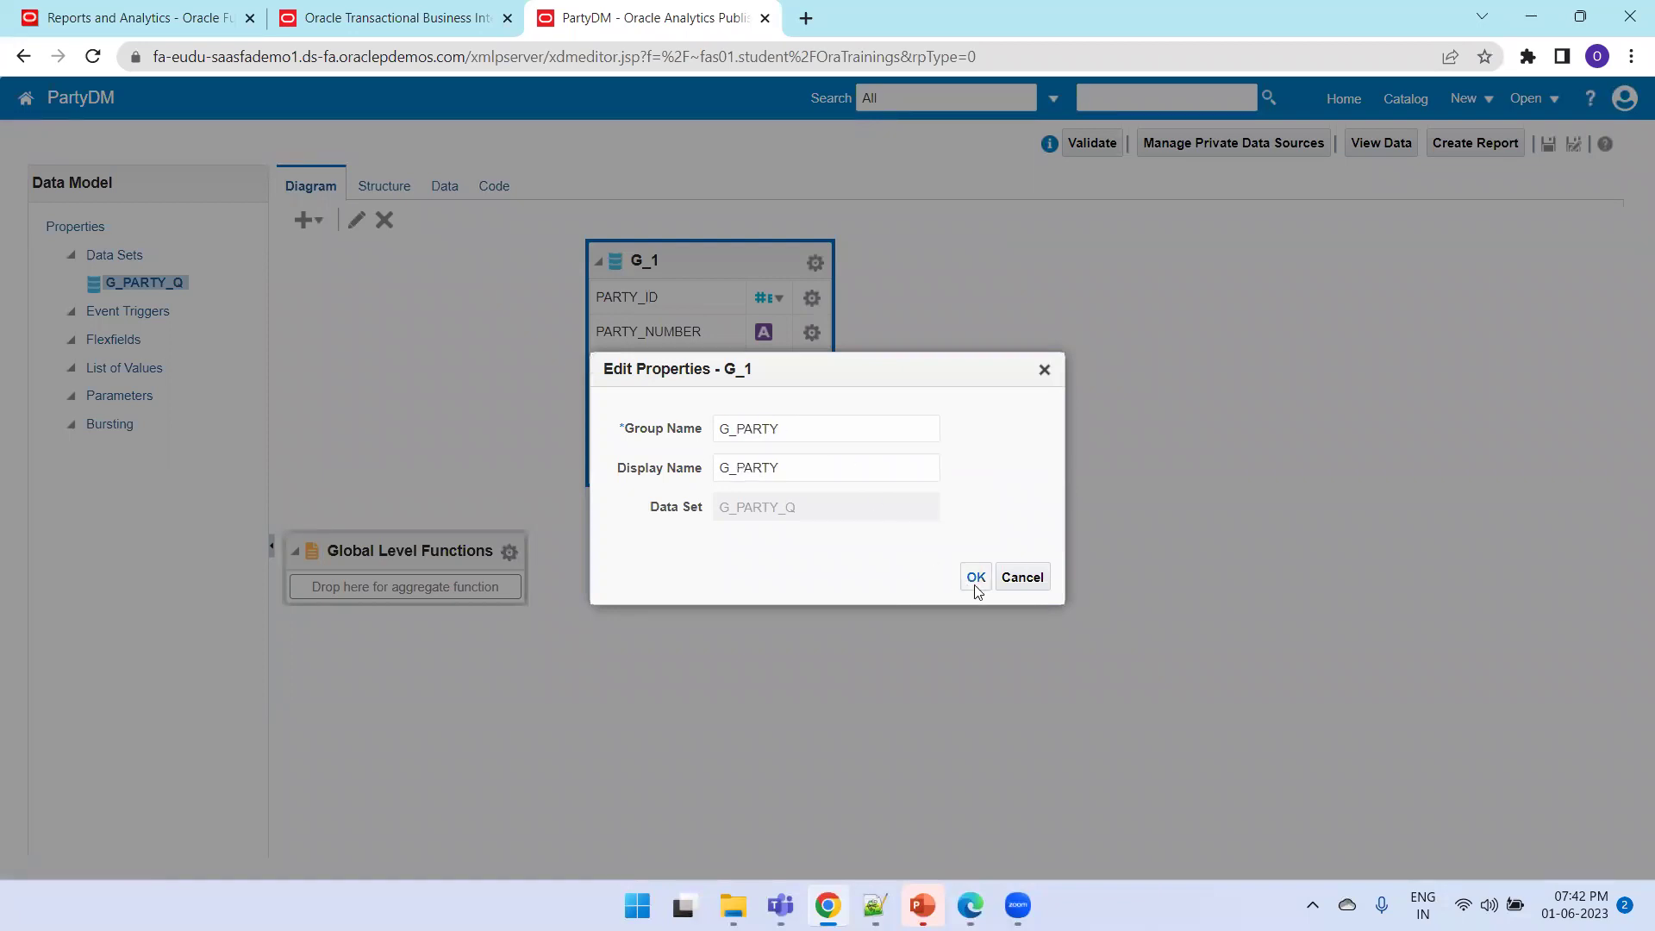
Save the data model and preview the data of the renamed group as a tree and a table
{"action": "left_click", "coordinate": [1548, 144]}
{"action": "left_click", "coordinate": [437, 184]}
{"action": "left_click", "coordinate": [431, 234]}
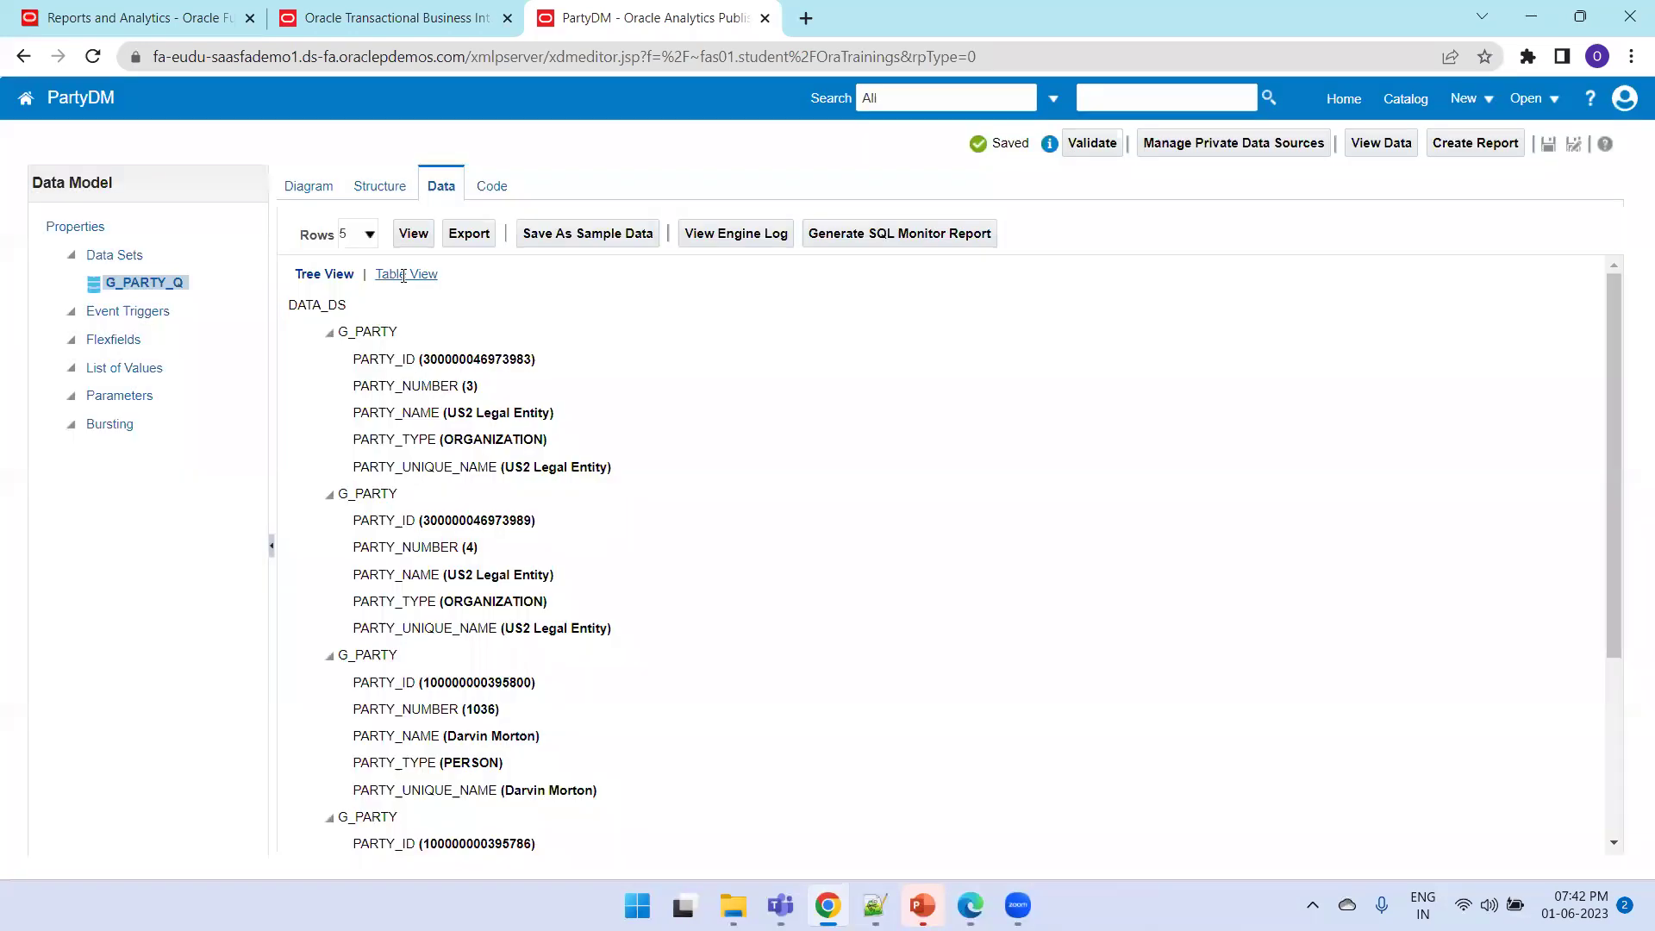
{"action": "left_click", "coordinate": [403, 274]}
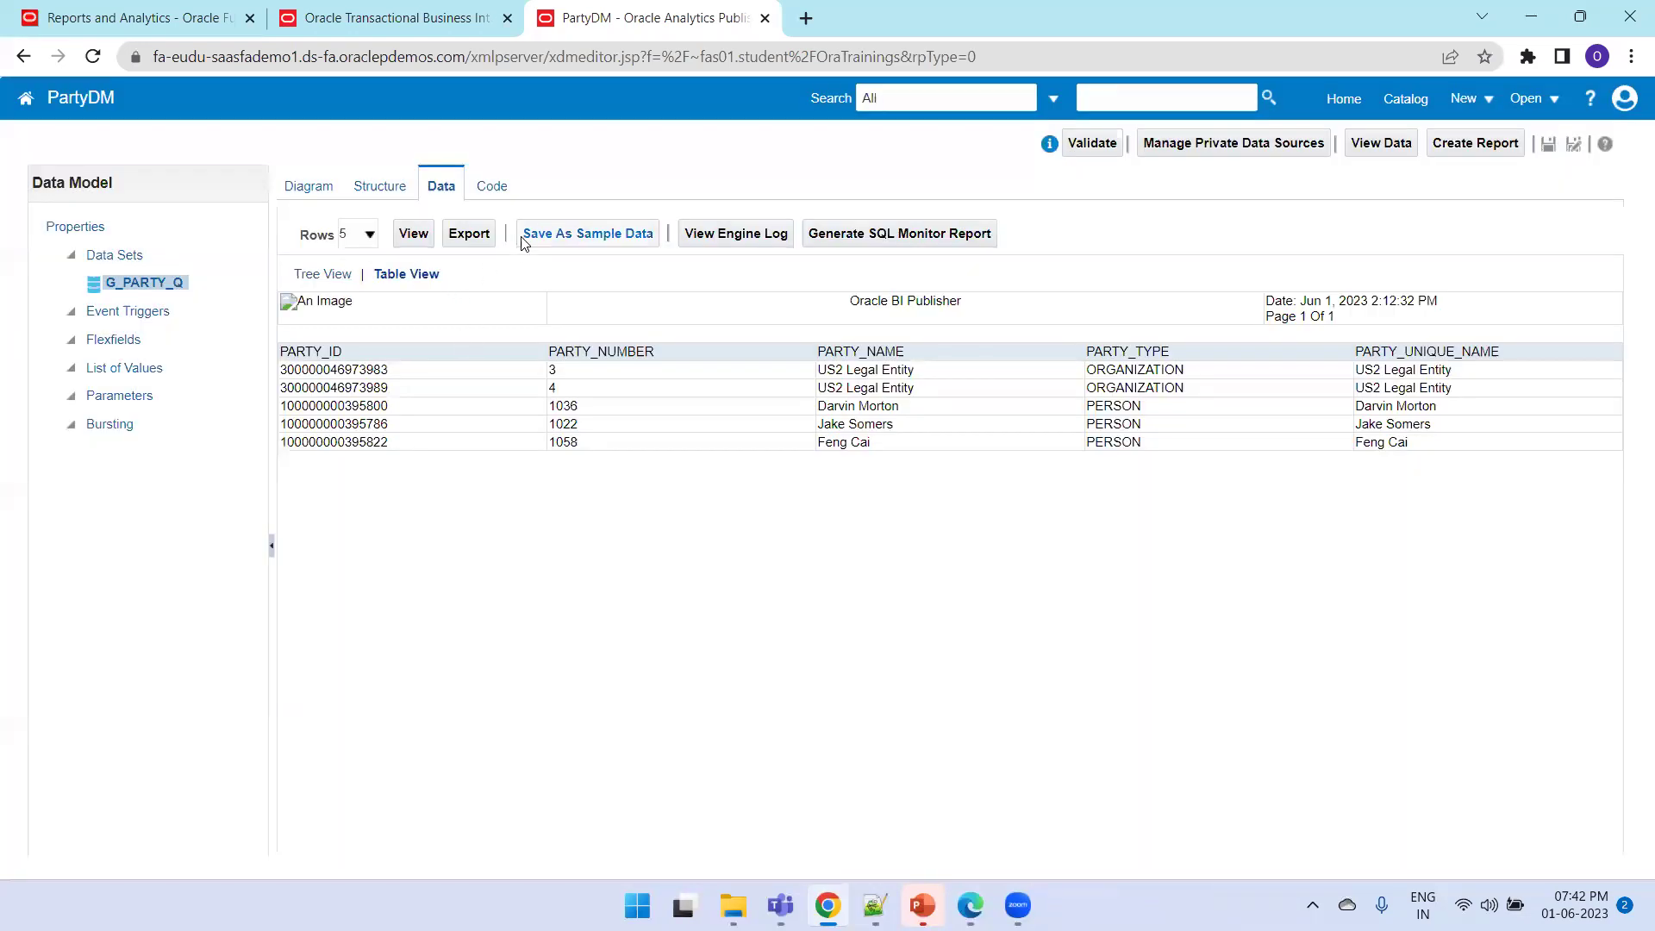
Save the data model and store the previewed rows as its sample data
{"action": "left_click", "coordinate": [1548, 144]}
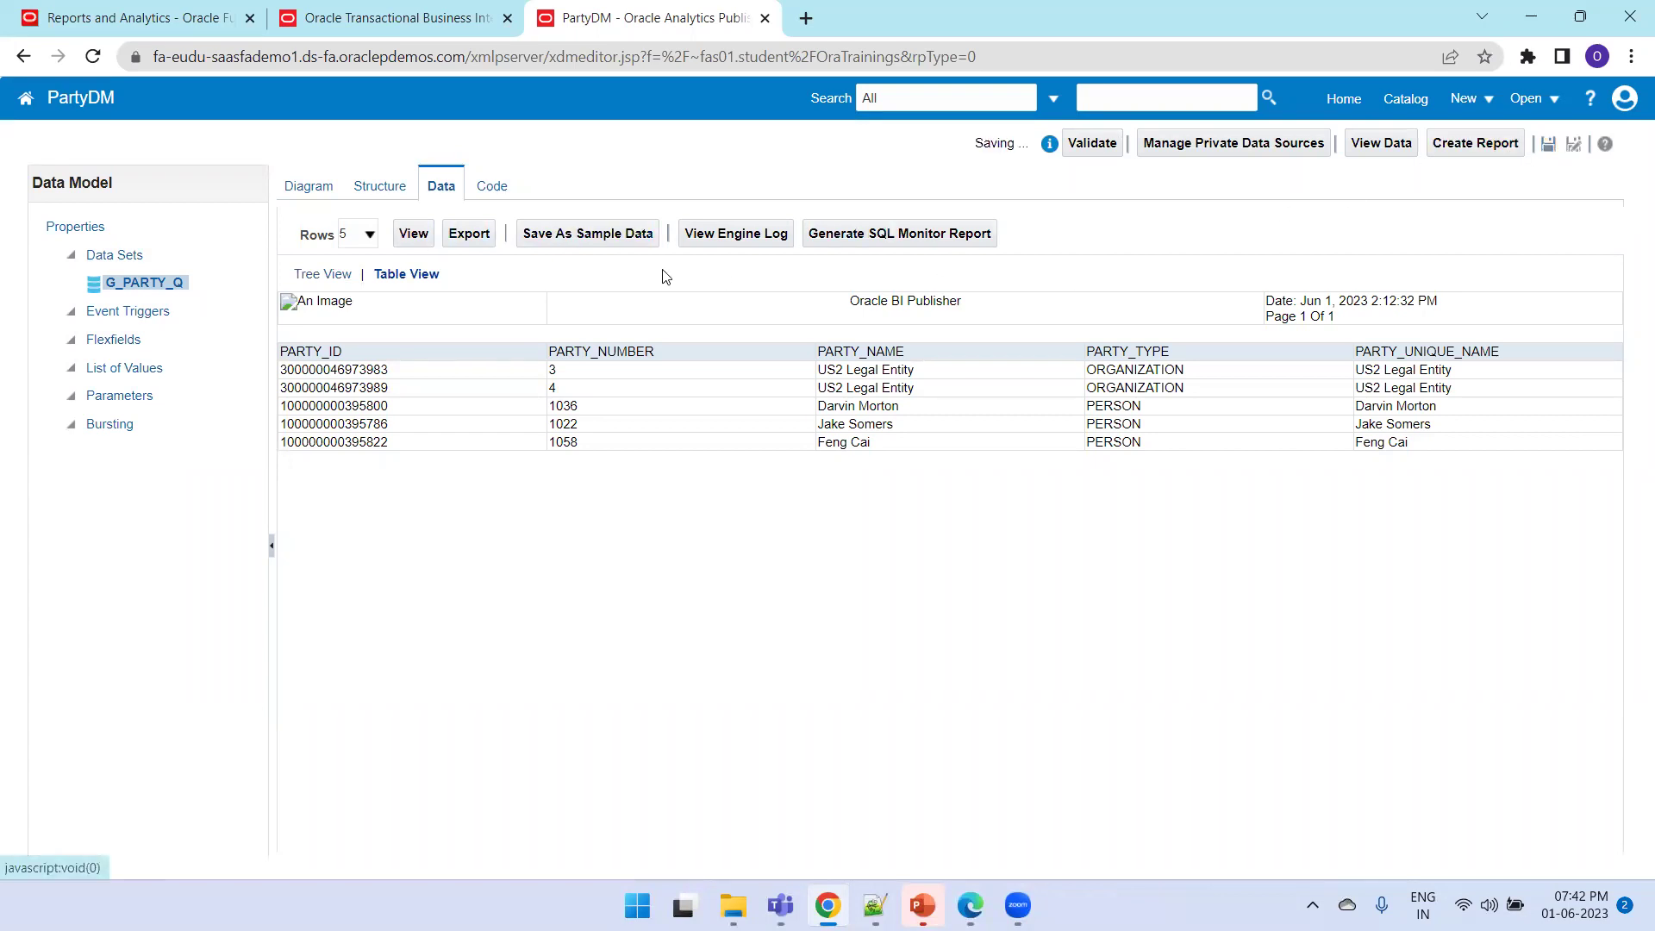
{"action": "left_click", "coordinate": [576, 238]}
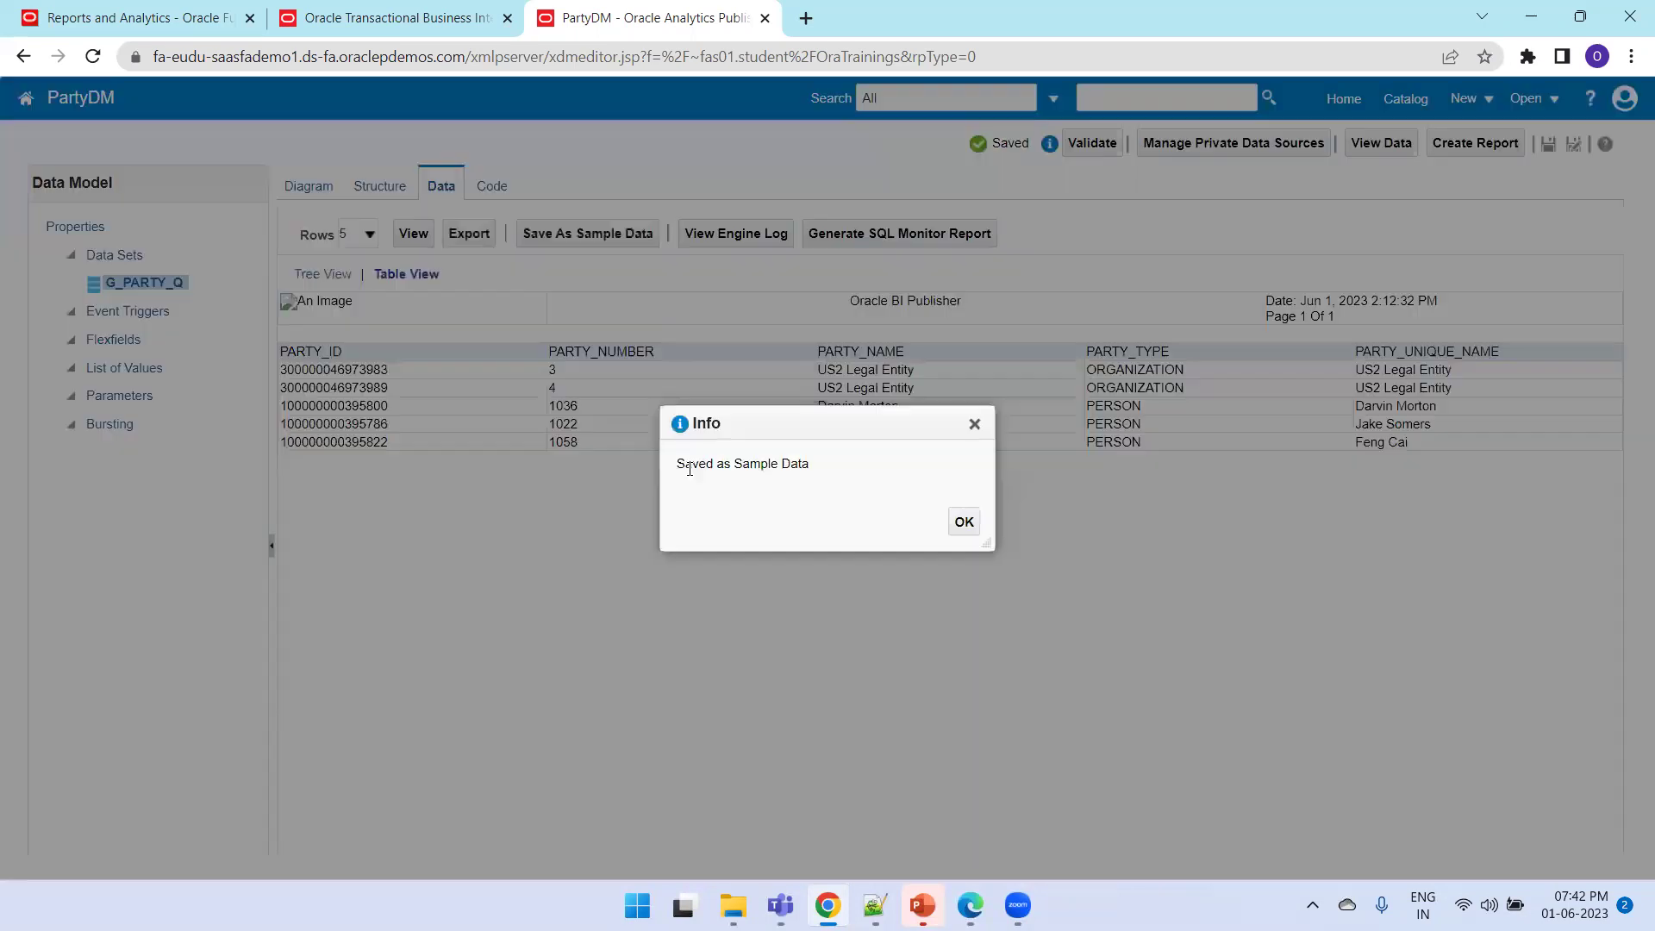
{"action": "left_click", "coordinate": [962, 521]}
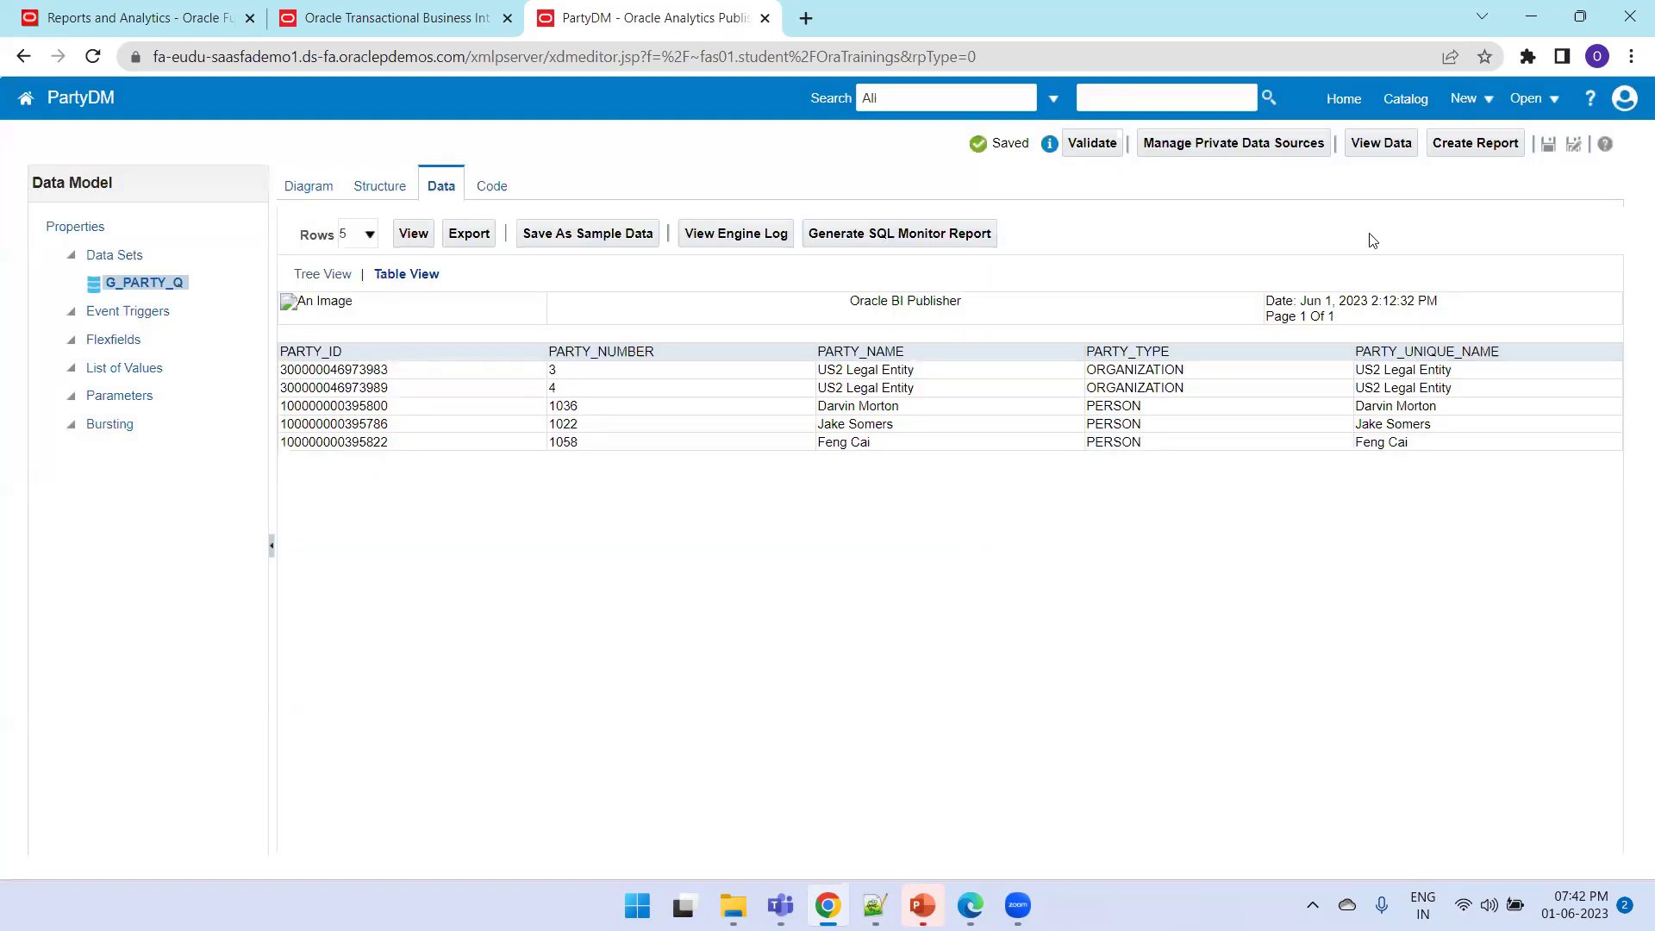
{"action": "left_click", "coordinate": [1548, 144]}
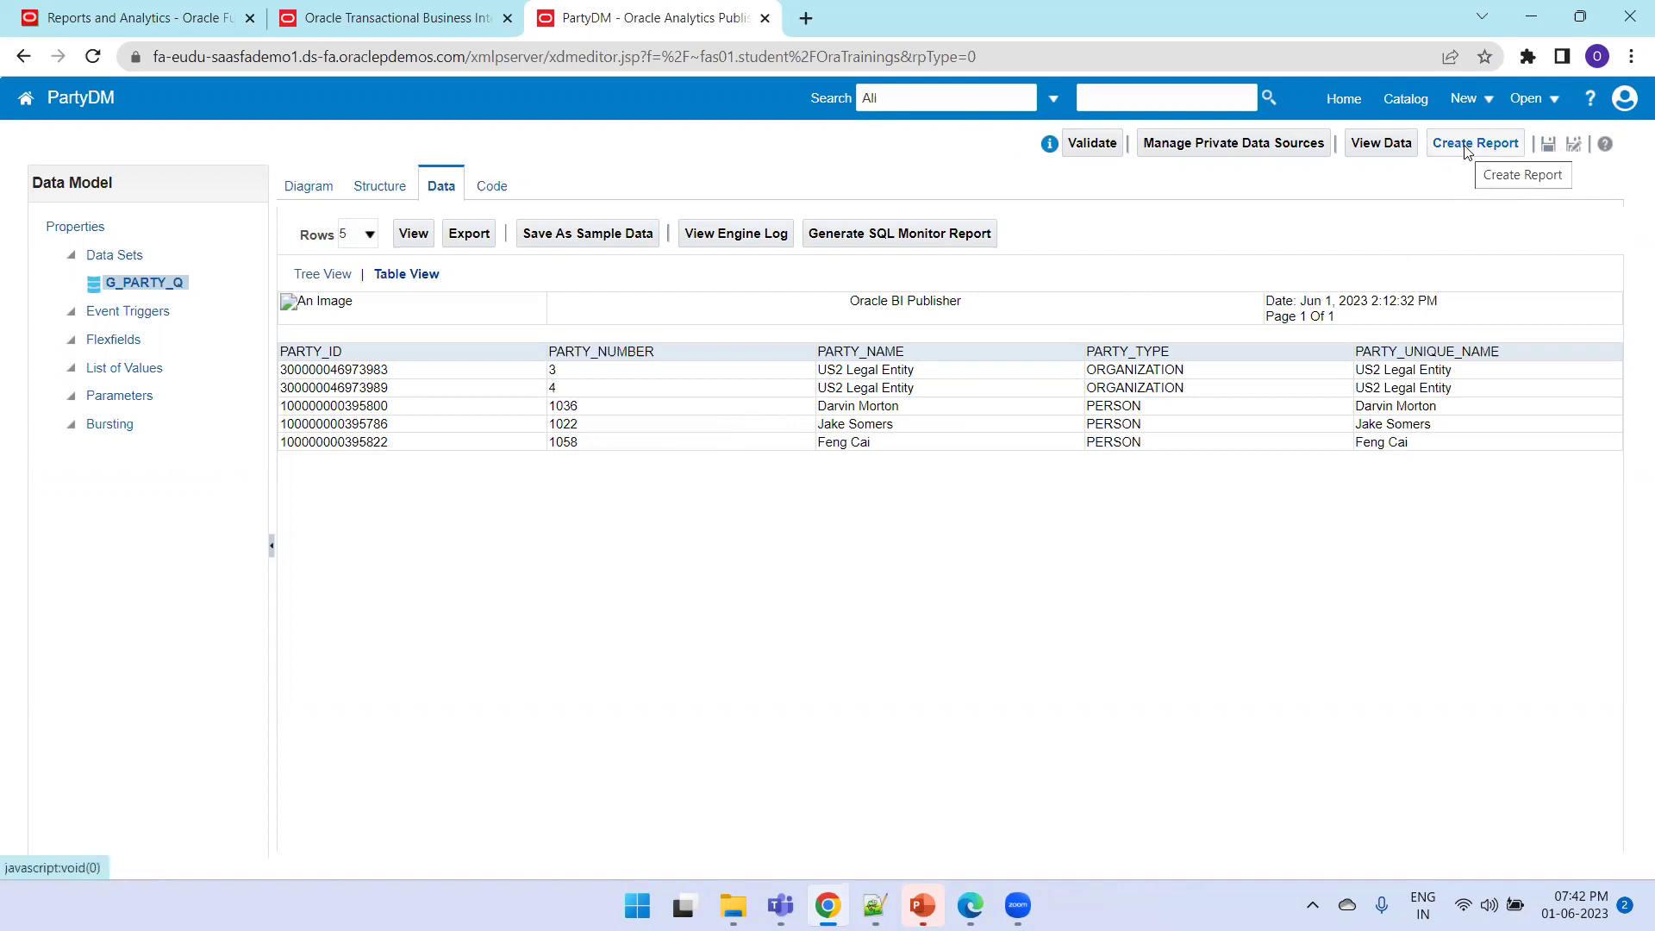
Start a guided report from the PartyDM data model with a portrait page and the Table layout
{"action": "left_click", "coordinate": [1473, 99]}
{"action": "left_click", "coordinate": [1463, 148]}
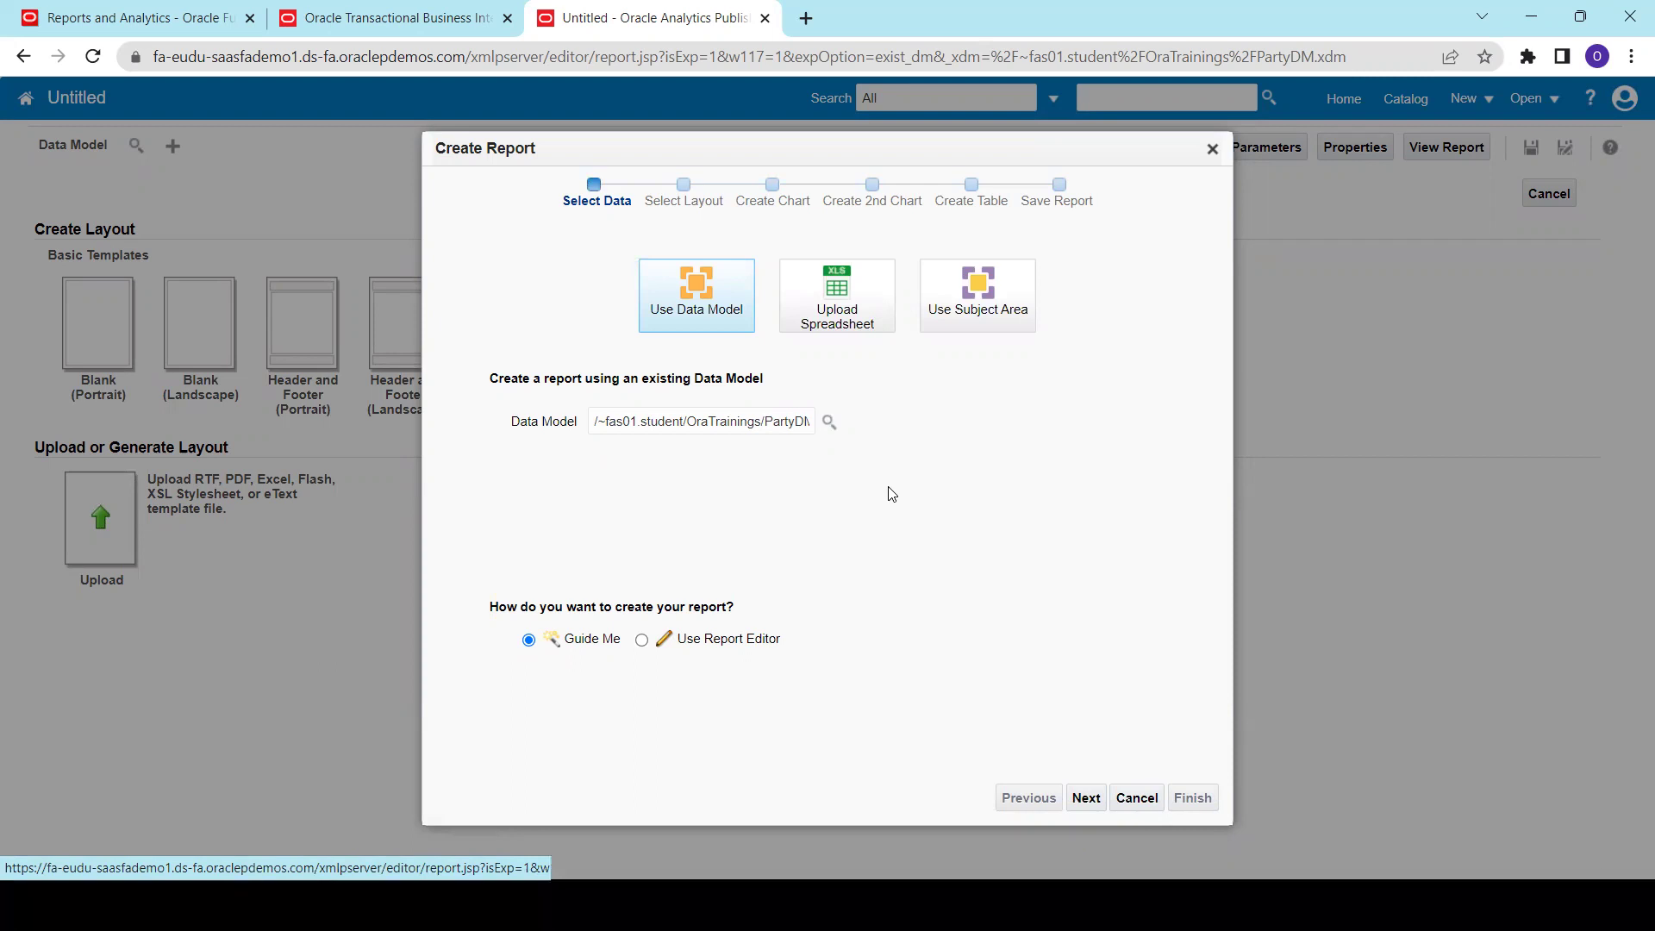
{"action": "key", "text": "F11"}
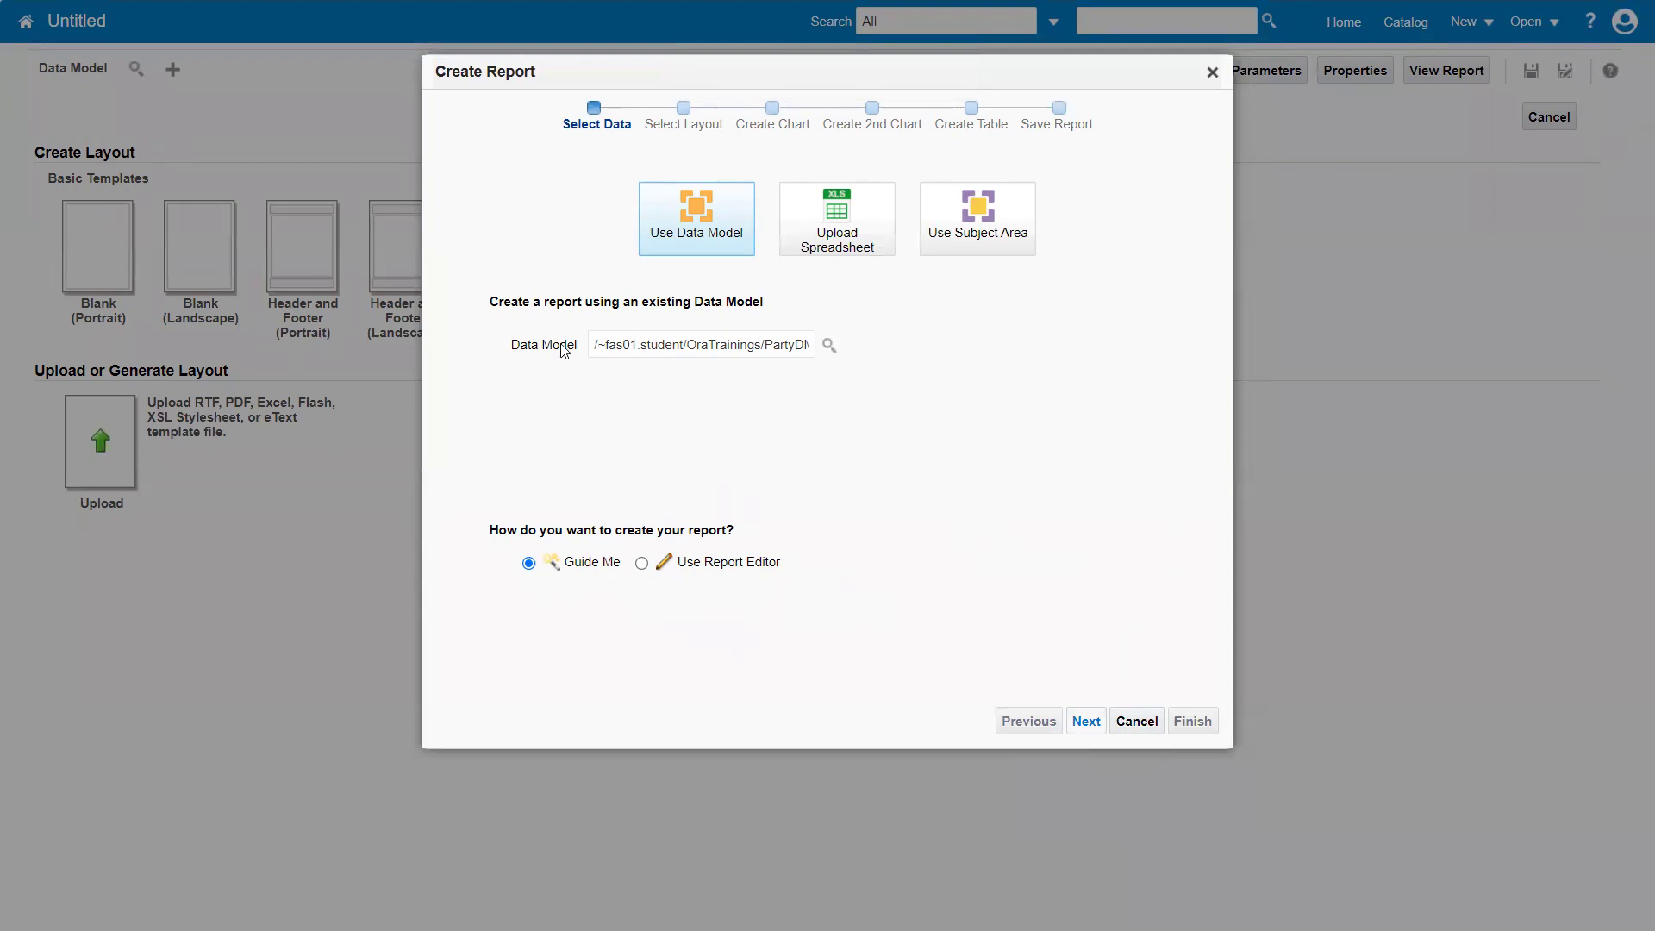
{"action": "key", "text": "Return"}
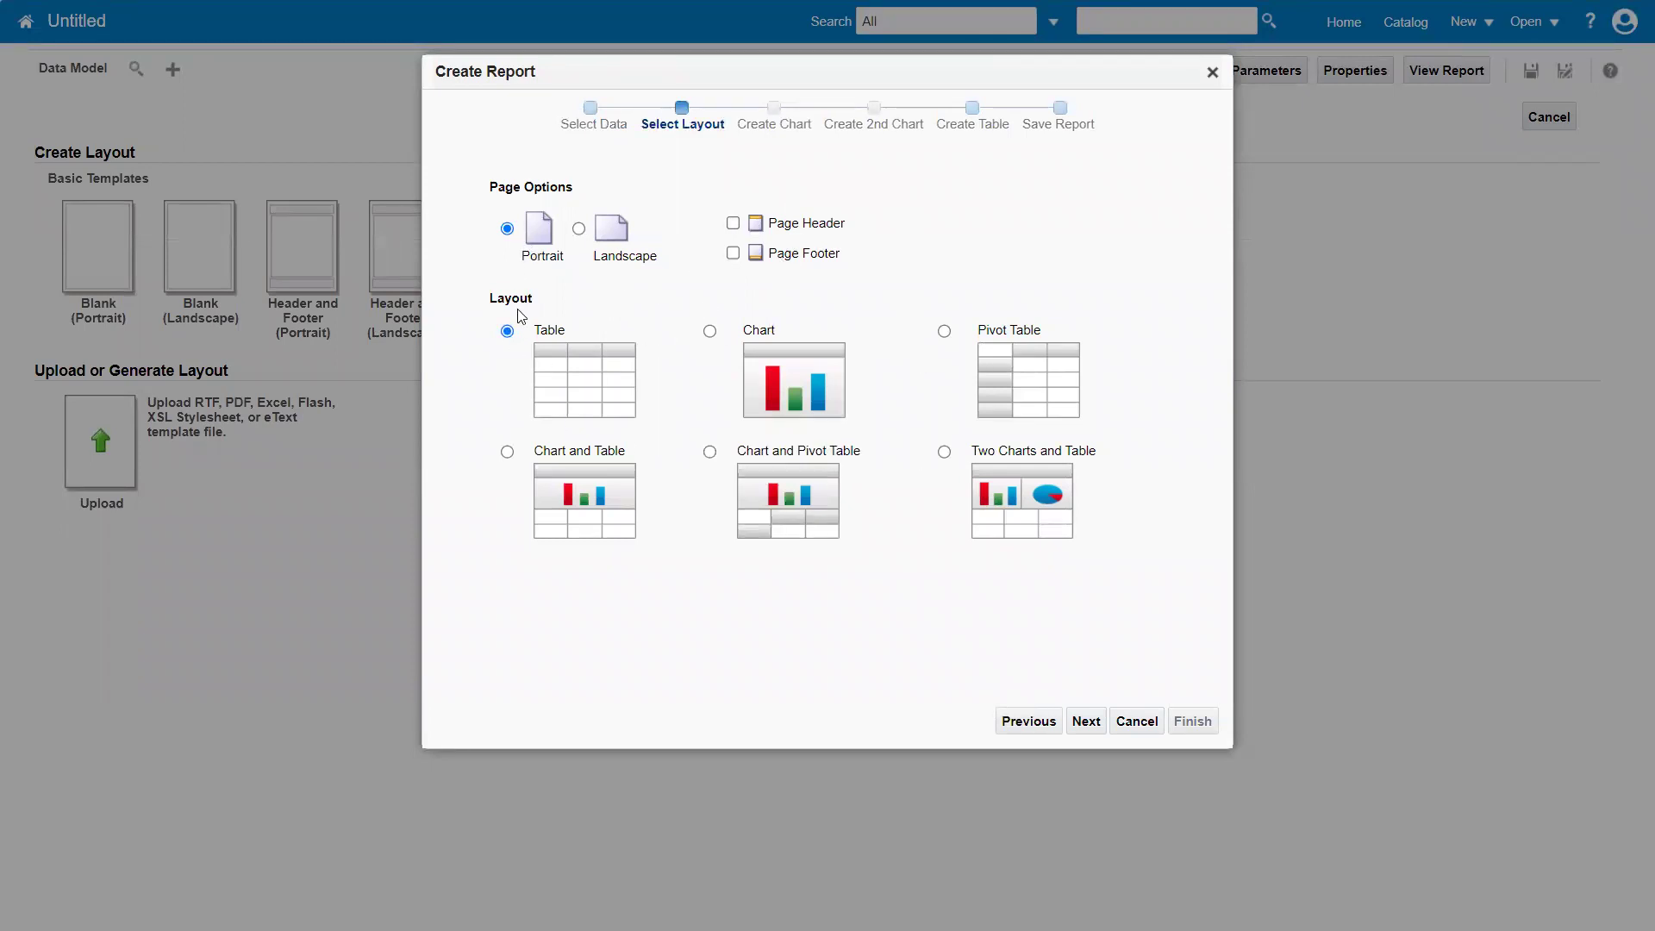
{"action": "left_click", "coordinate": [1088, 724]}
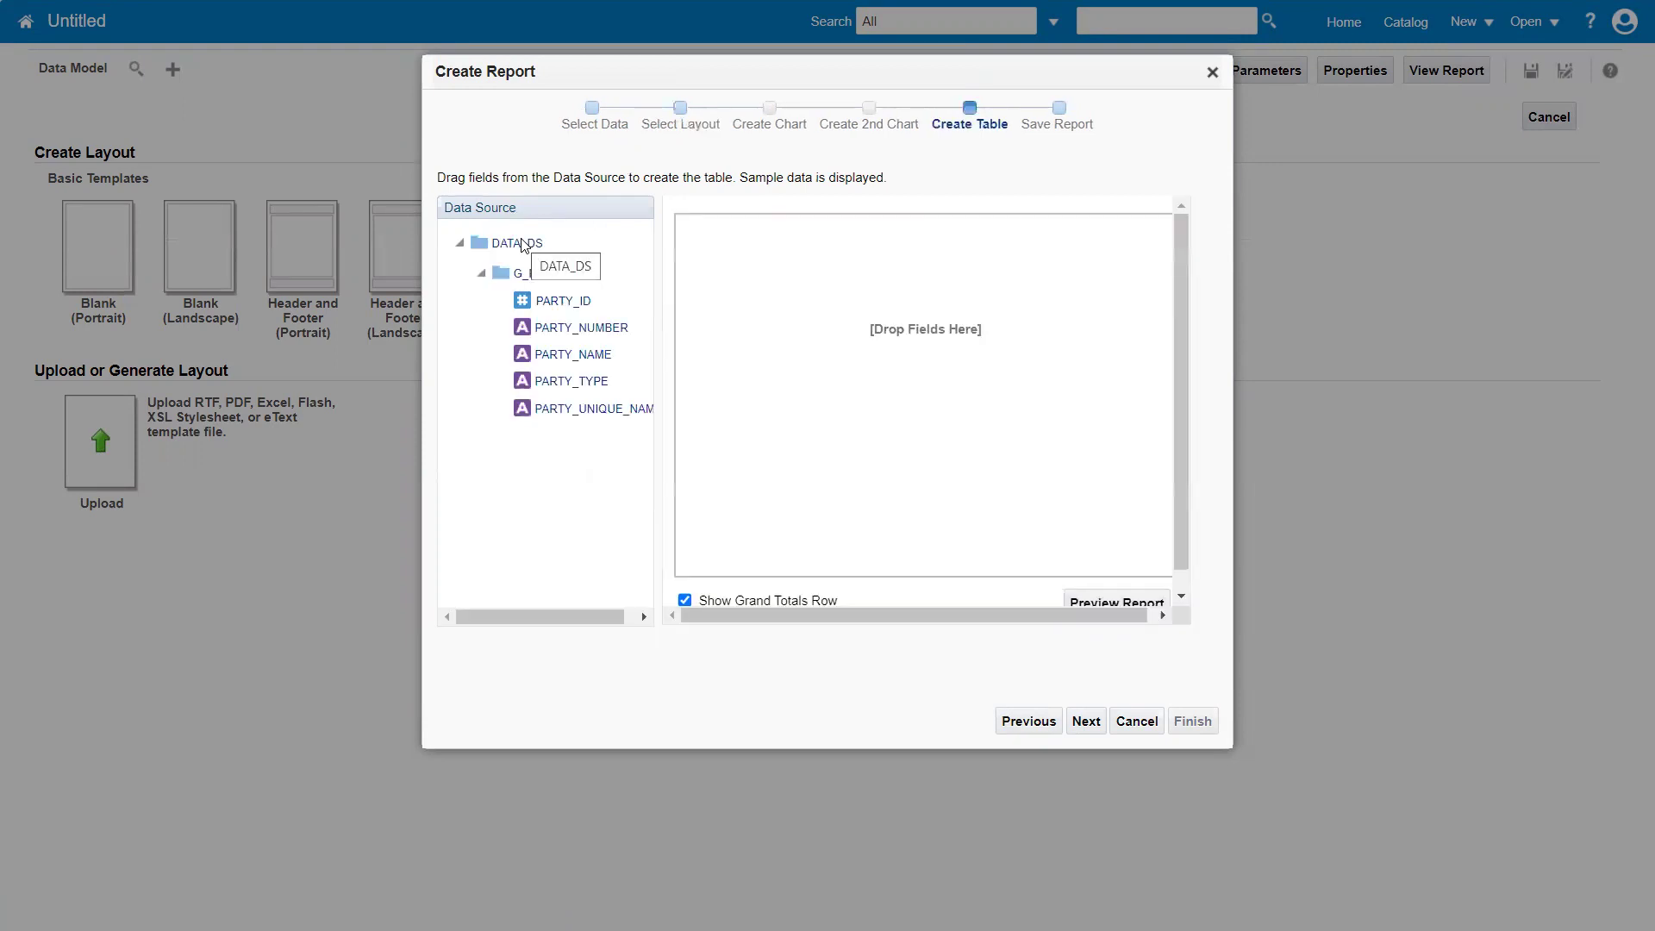
Turn off the grand totals row and add PARTY_ID, PARTY_NUMBER, PARTY_NAME, PARTY_TYPE and PARTY_UNIQUE_NAME as the table's columns
{"action": "left_click", "coordinate": [684, 600]}
{"action": "left_click_drag", "start_coordinate": [562, 295], "coordinate": [580, 339]}
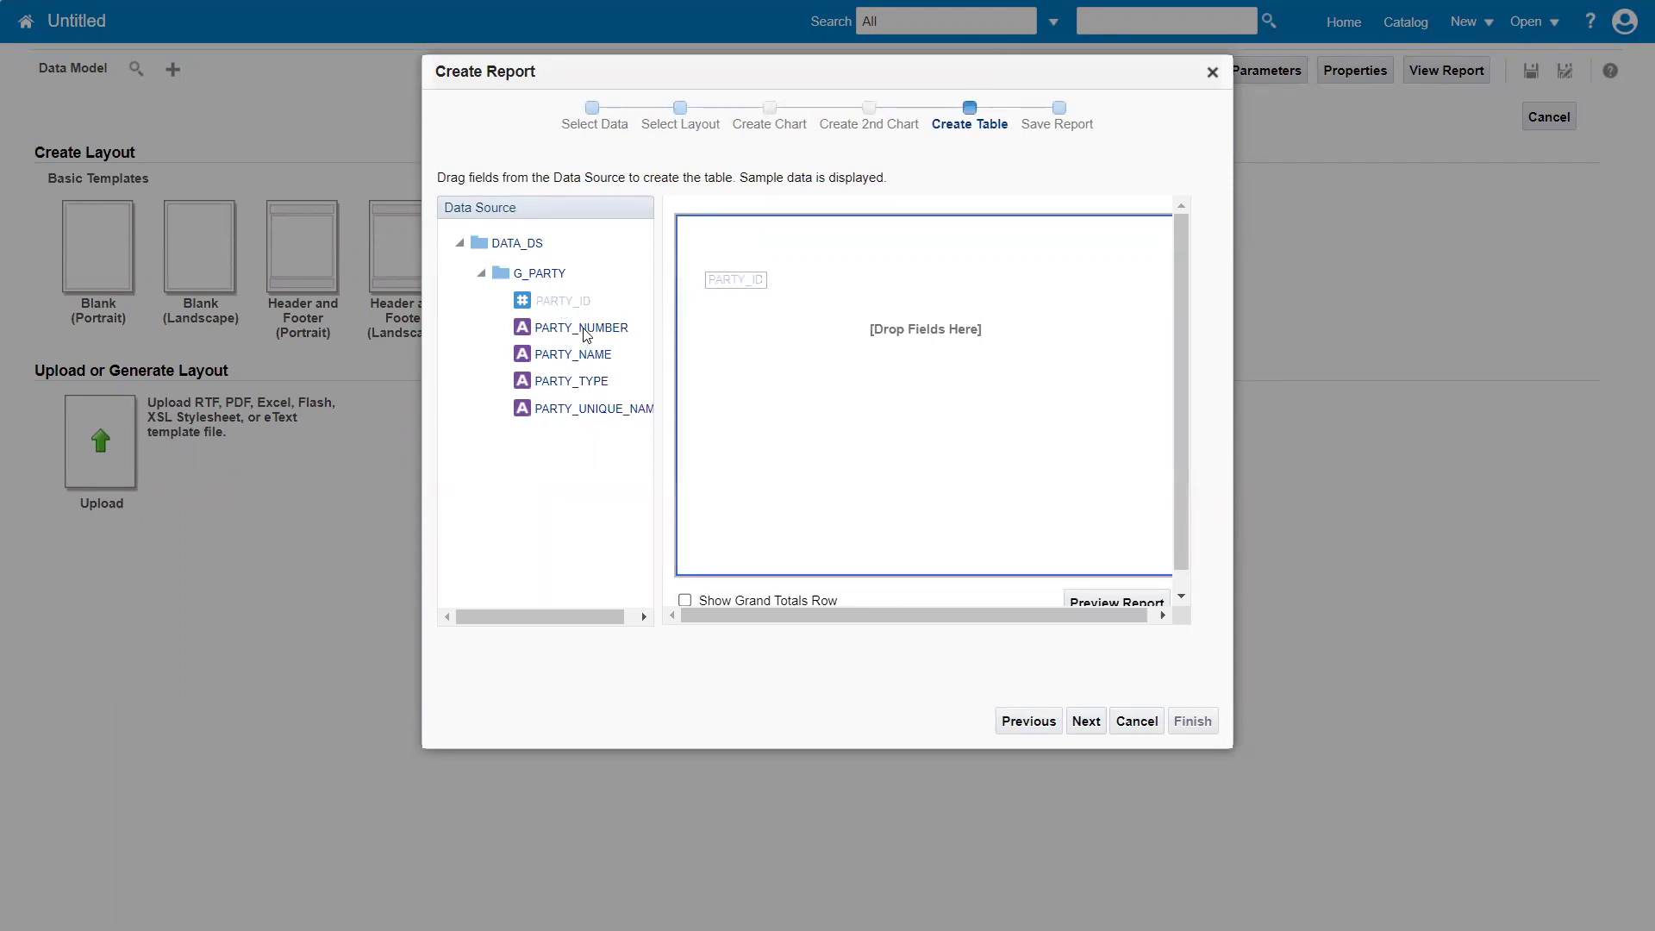
{"action": "left_click_drag", "start_coordinate": [791, 280], "coordinate": [771, 243]}
{"action": "left_click_drag", "start_coordinate": [602, 332], "coordinate": [819, 258]}
{"action": "left_click_drag", "start_coordinate": [582, 360], "coordinate": [907, 289]}
{"action": "left_click_drag", "start_coordinate": [580, 380], "coordinate": [1030, 273]}
{"action": "left_click_drag", "start_coordinate": [635, 414], "coordinate": [1107, 272]}
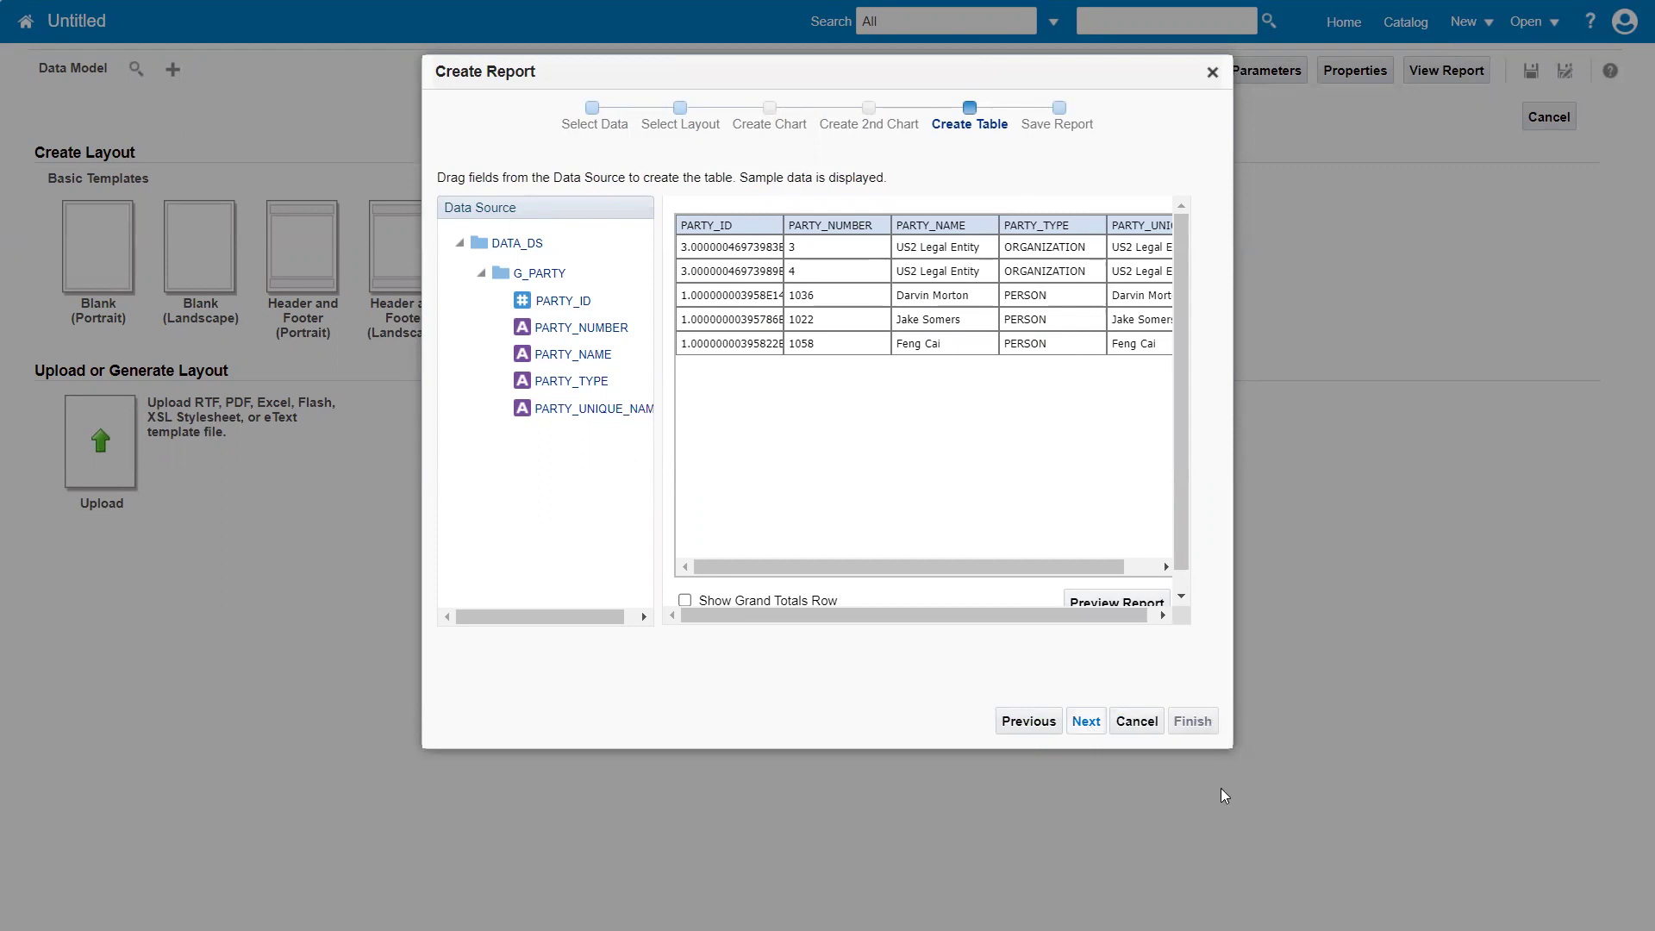
Finish the report wizard with the View Report option and name the report PartyRepo
{"action": "left_click", "coordinate": [562, 307]}
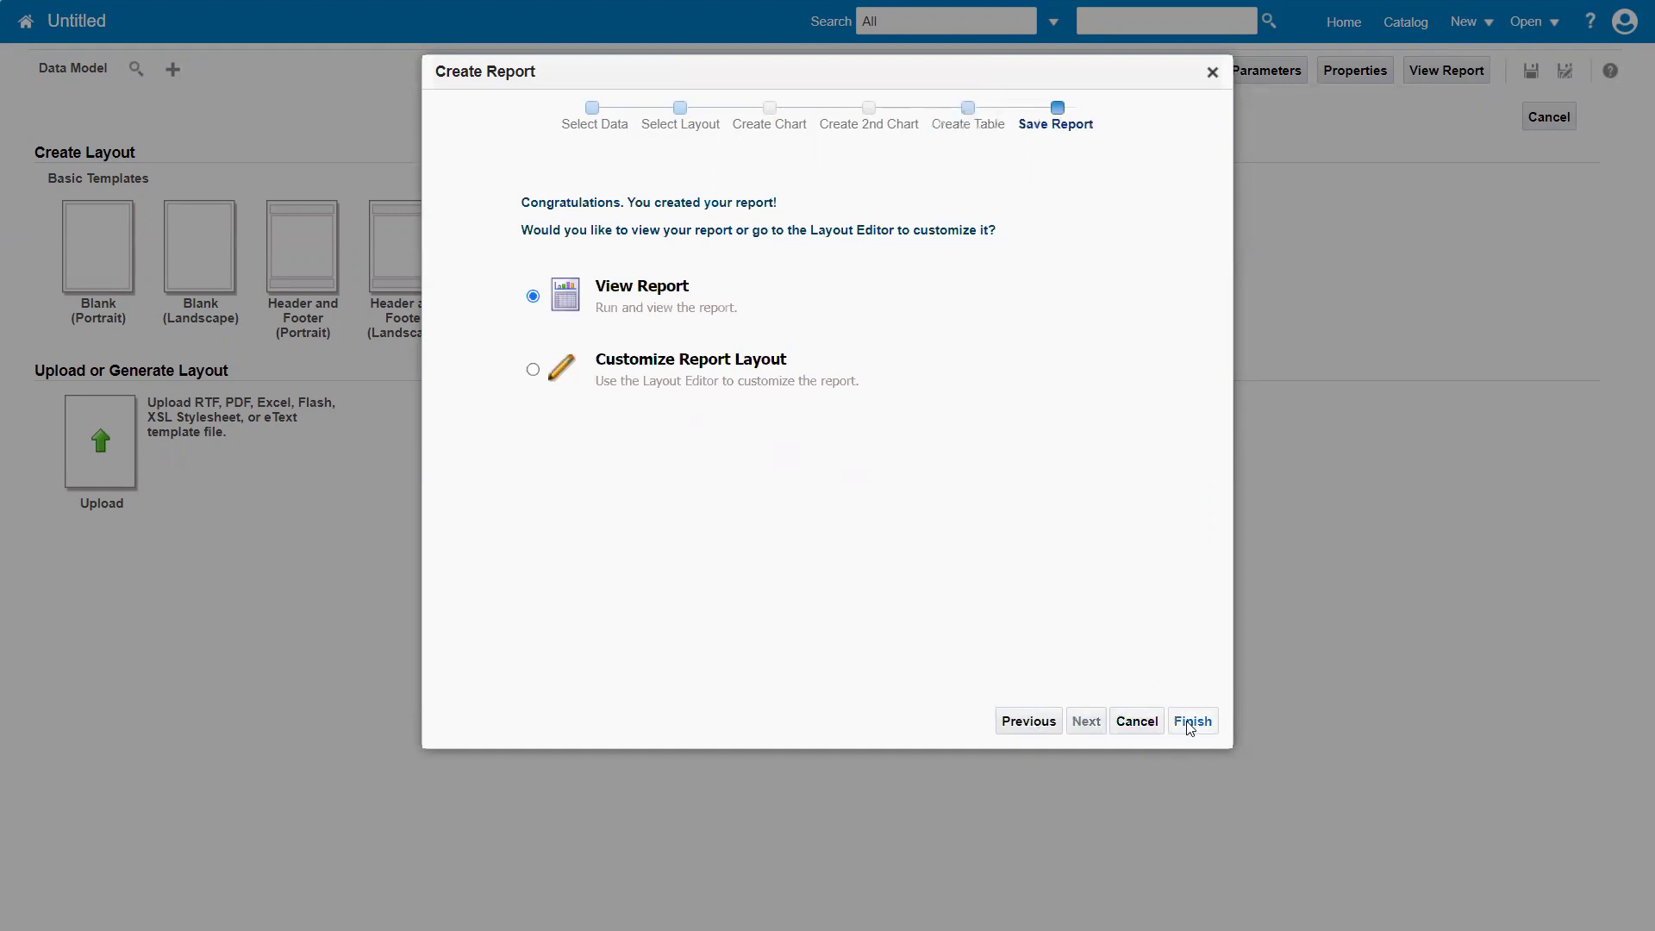
{"action": "left_click", "coordinate": [1191, 727]}
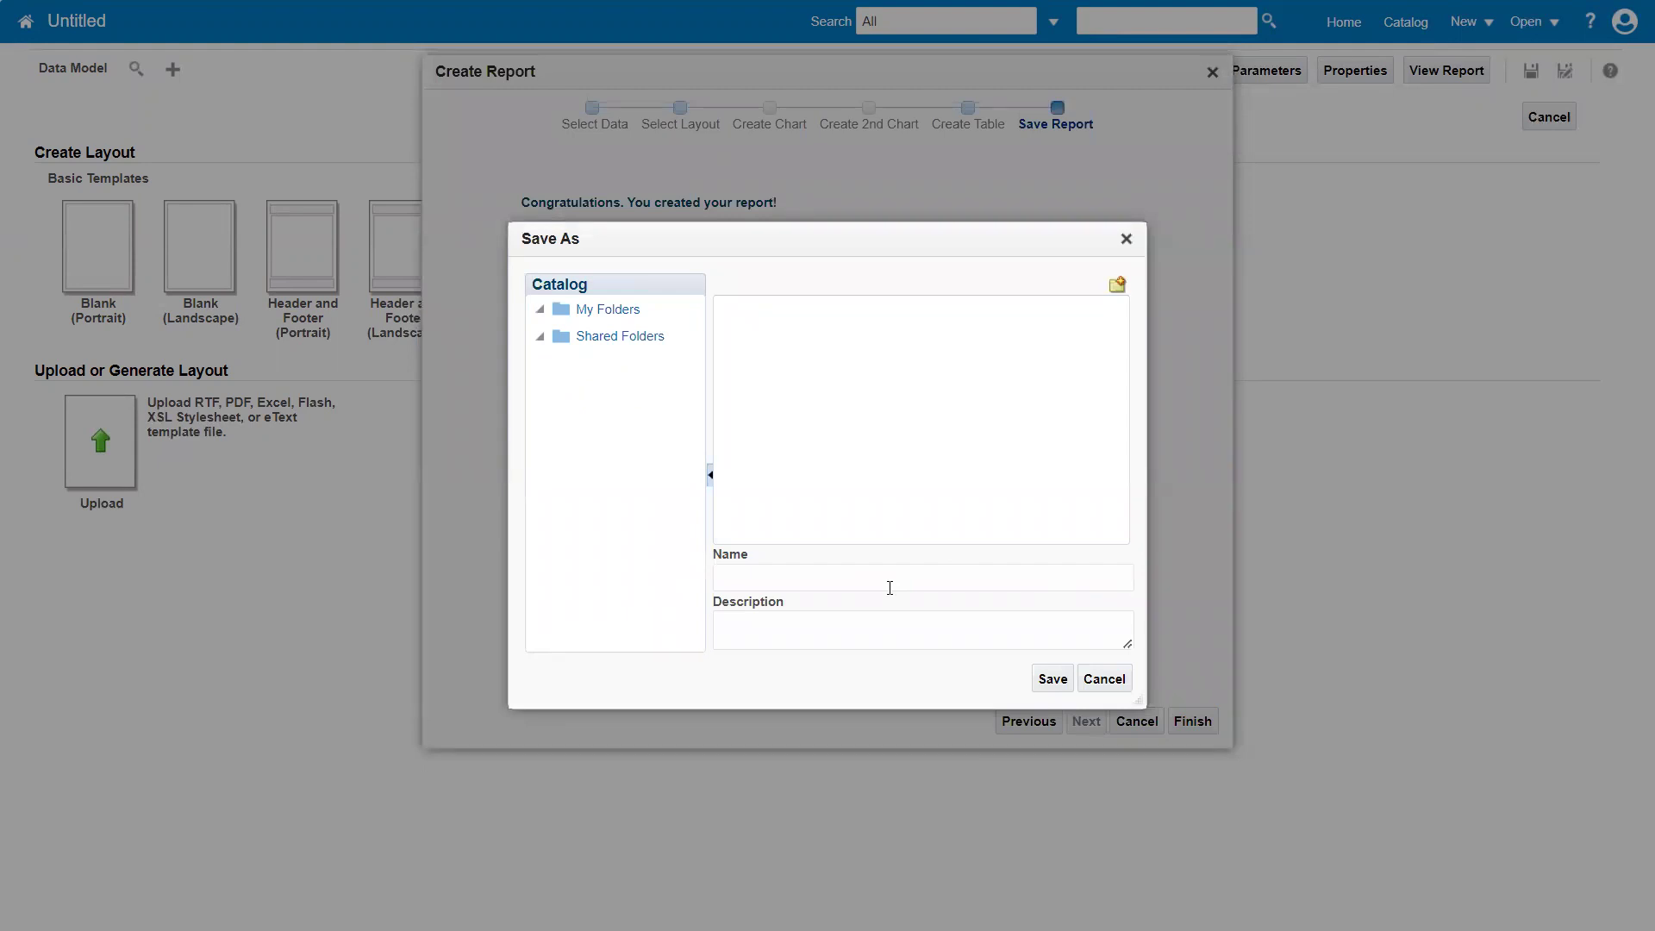
{"action": "left_click", "coordinate": [889, 588]}
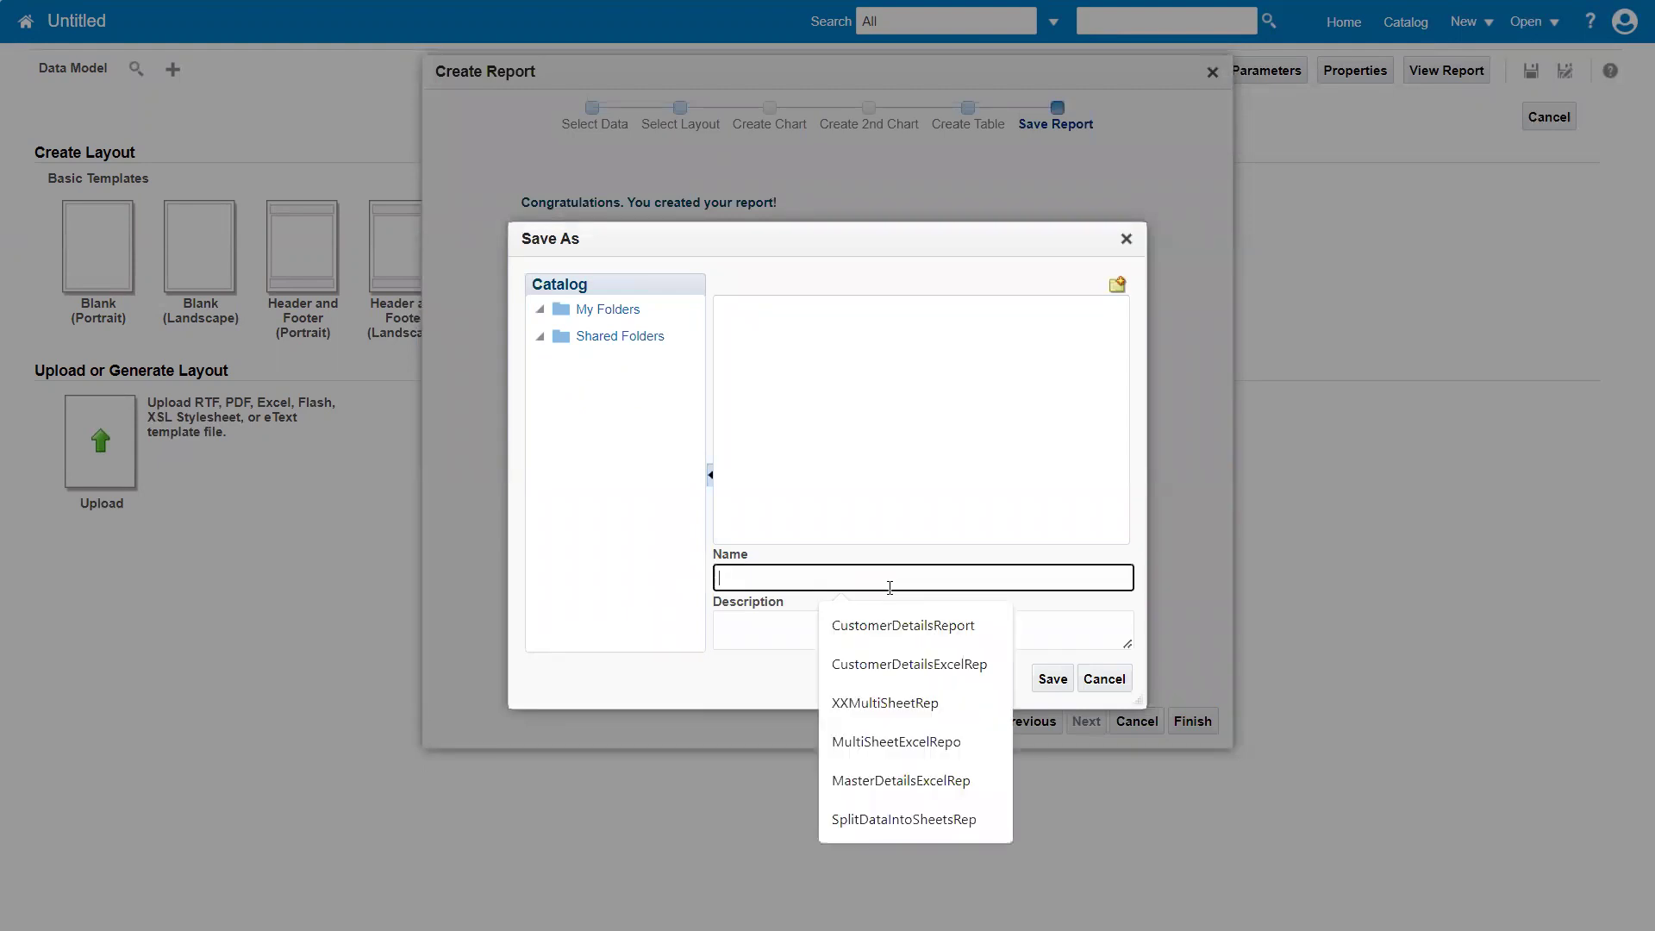
{"action": "type", "text": "PartyRepo"}
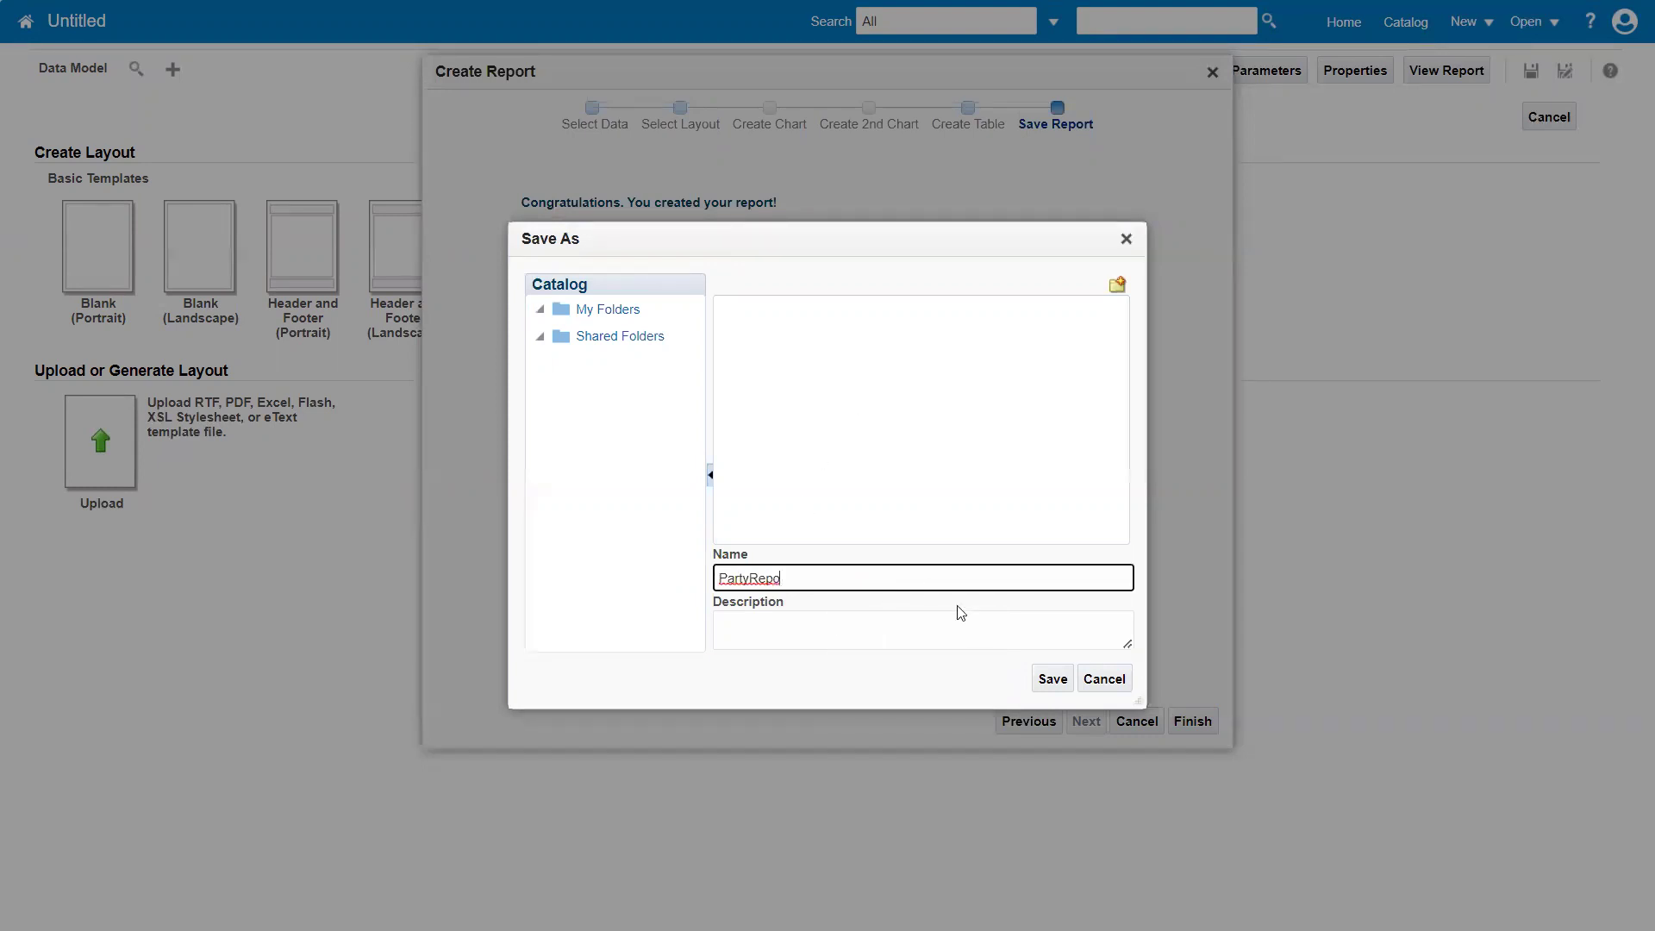
{"action": "left_click", "coordinate": [1053, 680]}
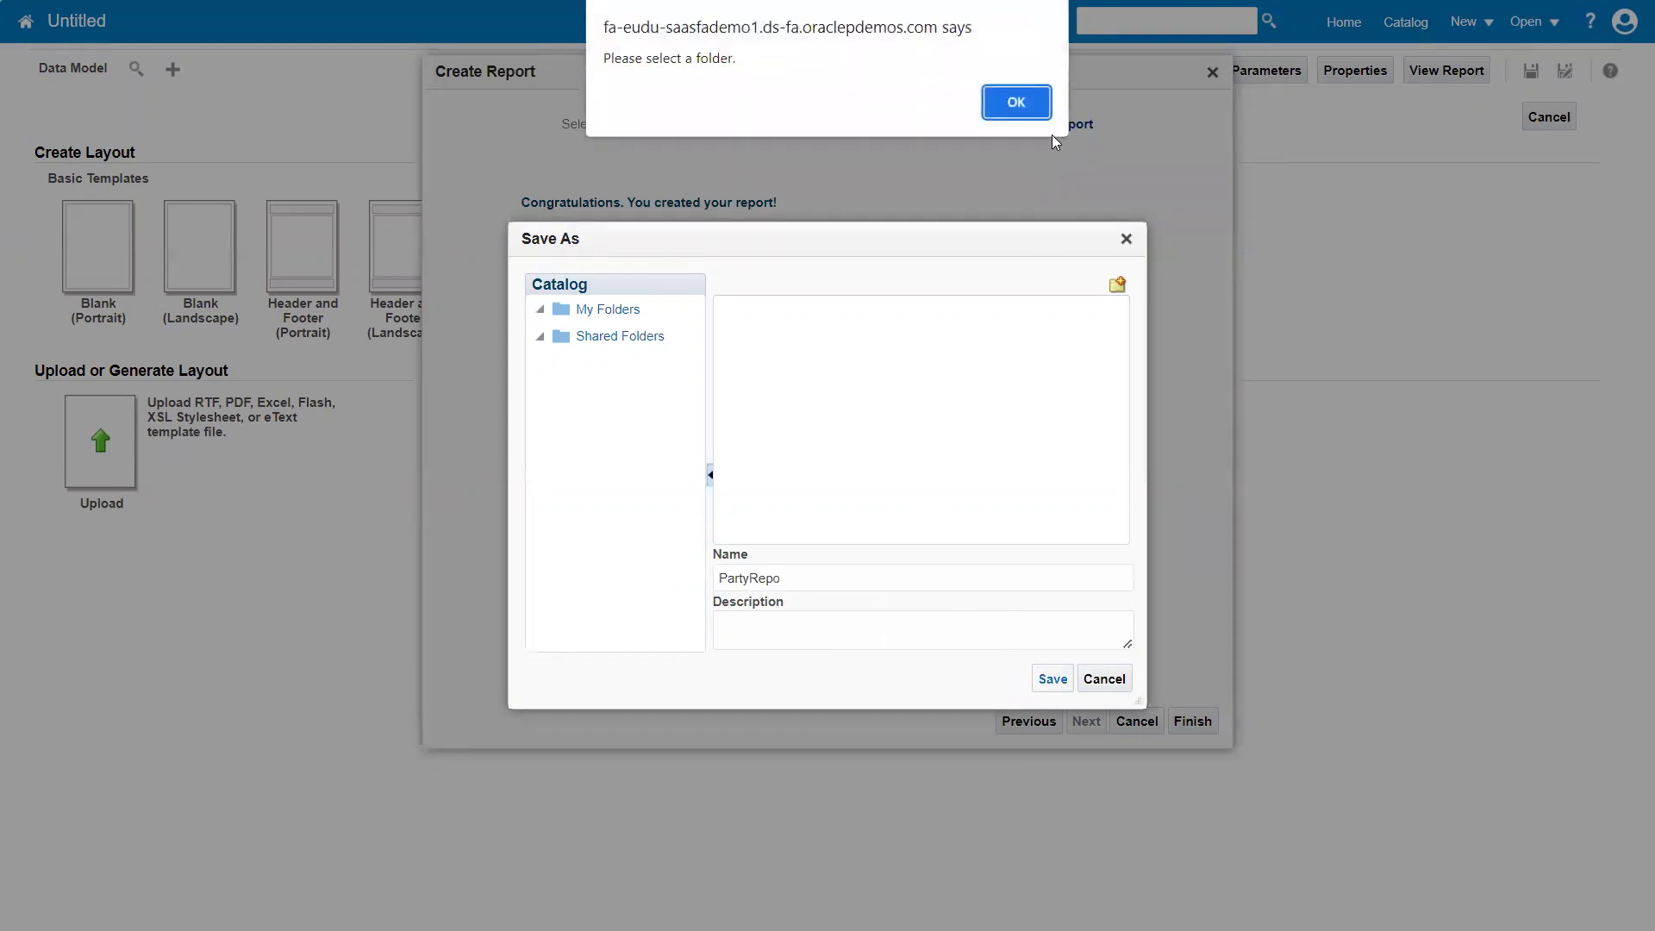
{"action": "left_click", "coordinate": [1014, 100]}
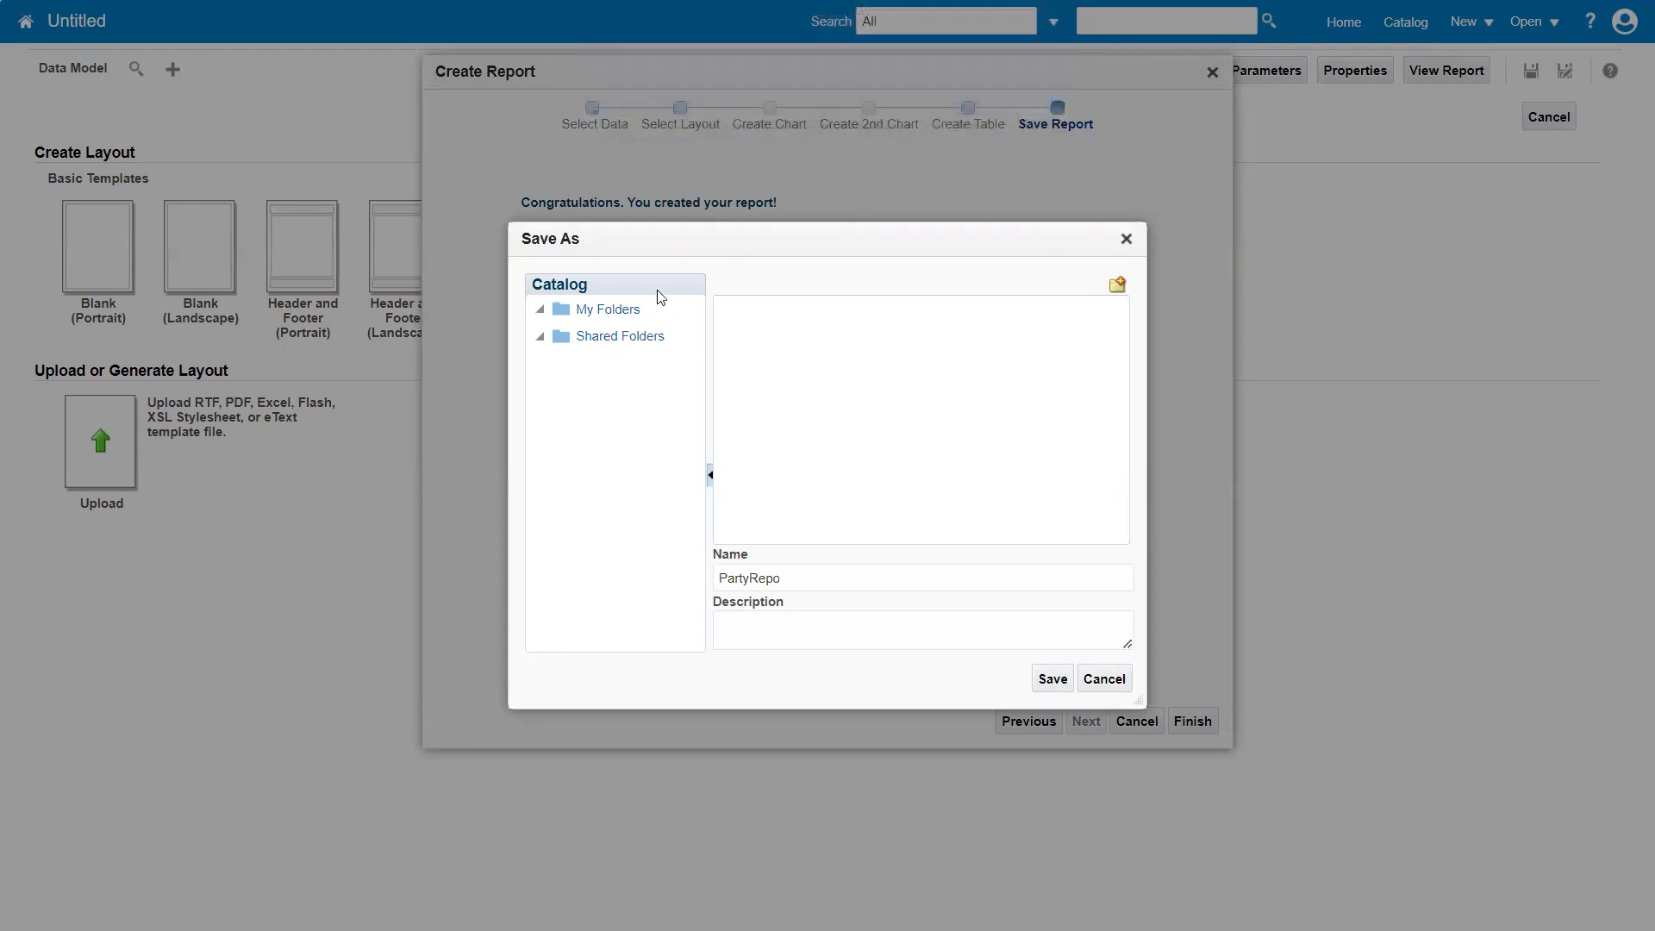
Select the OraTrainings folder under My Folders and save the PartyRepo report there
{"action": "left_click", "coordinate": [628, 314]}
{"action": "left_click", "coordinate": [758, 377]}
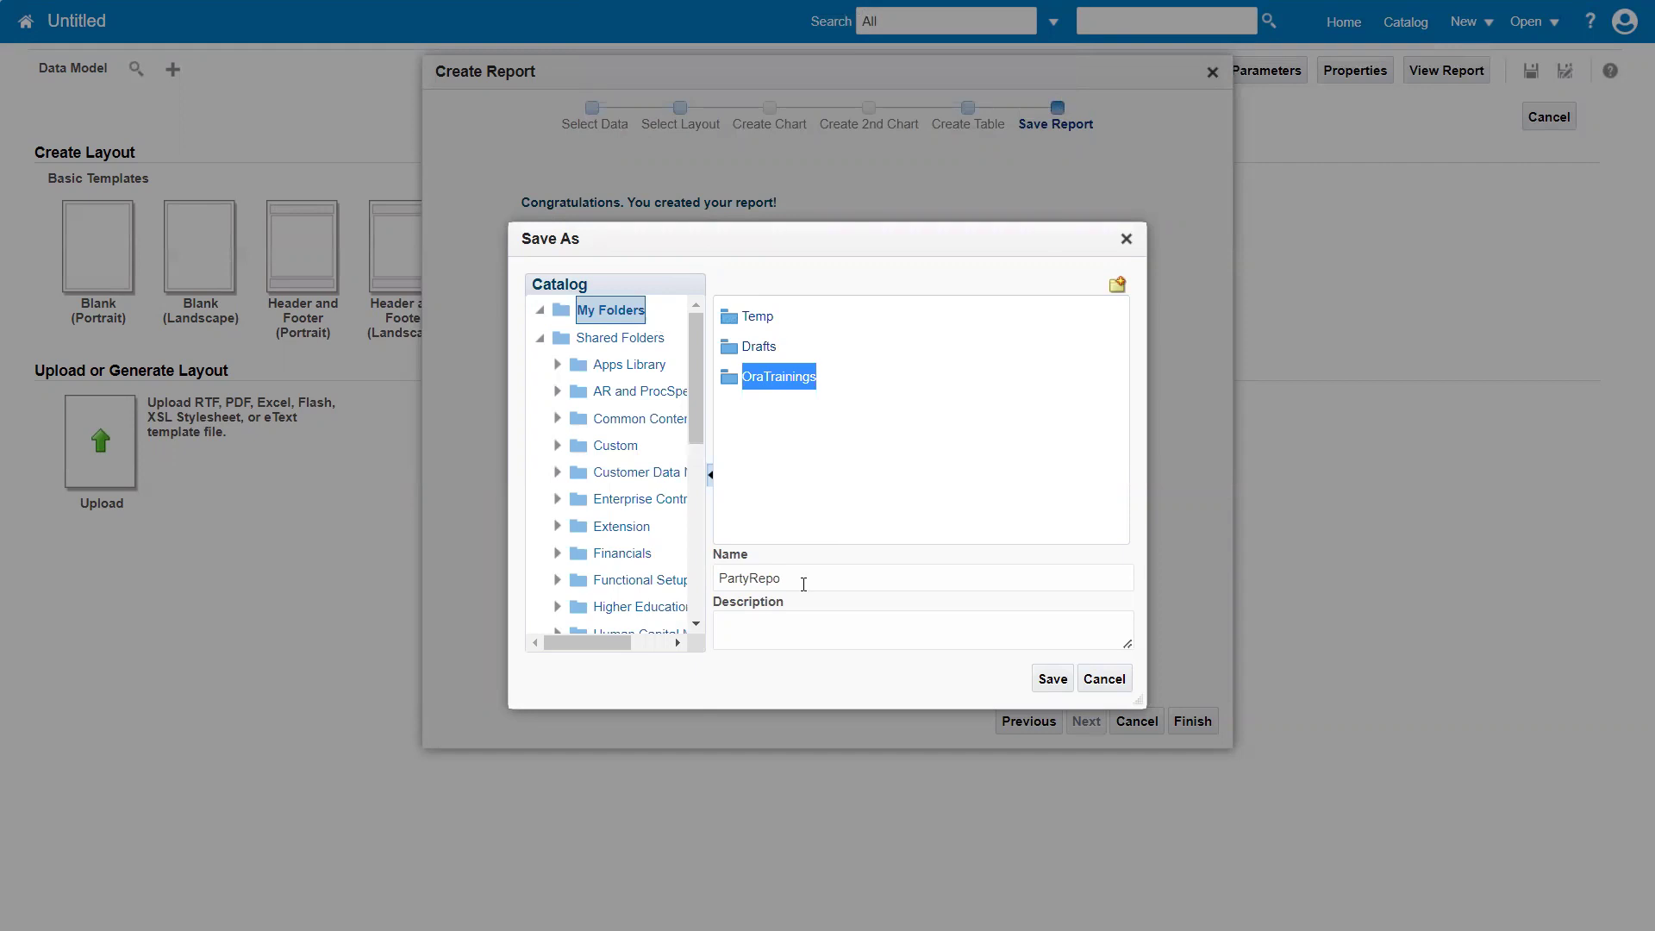
{"action": "left_click", "coordinate": [788, 388]}
{"action": "left_click", "coordinate": [825, 583]}
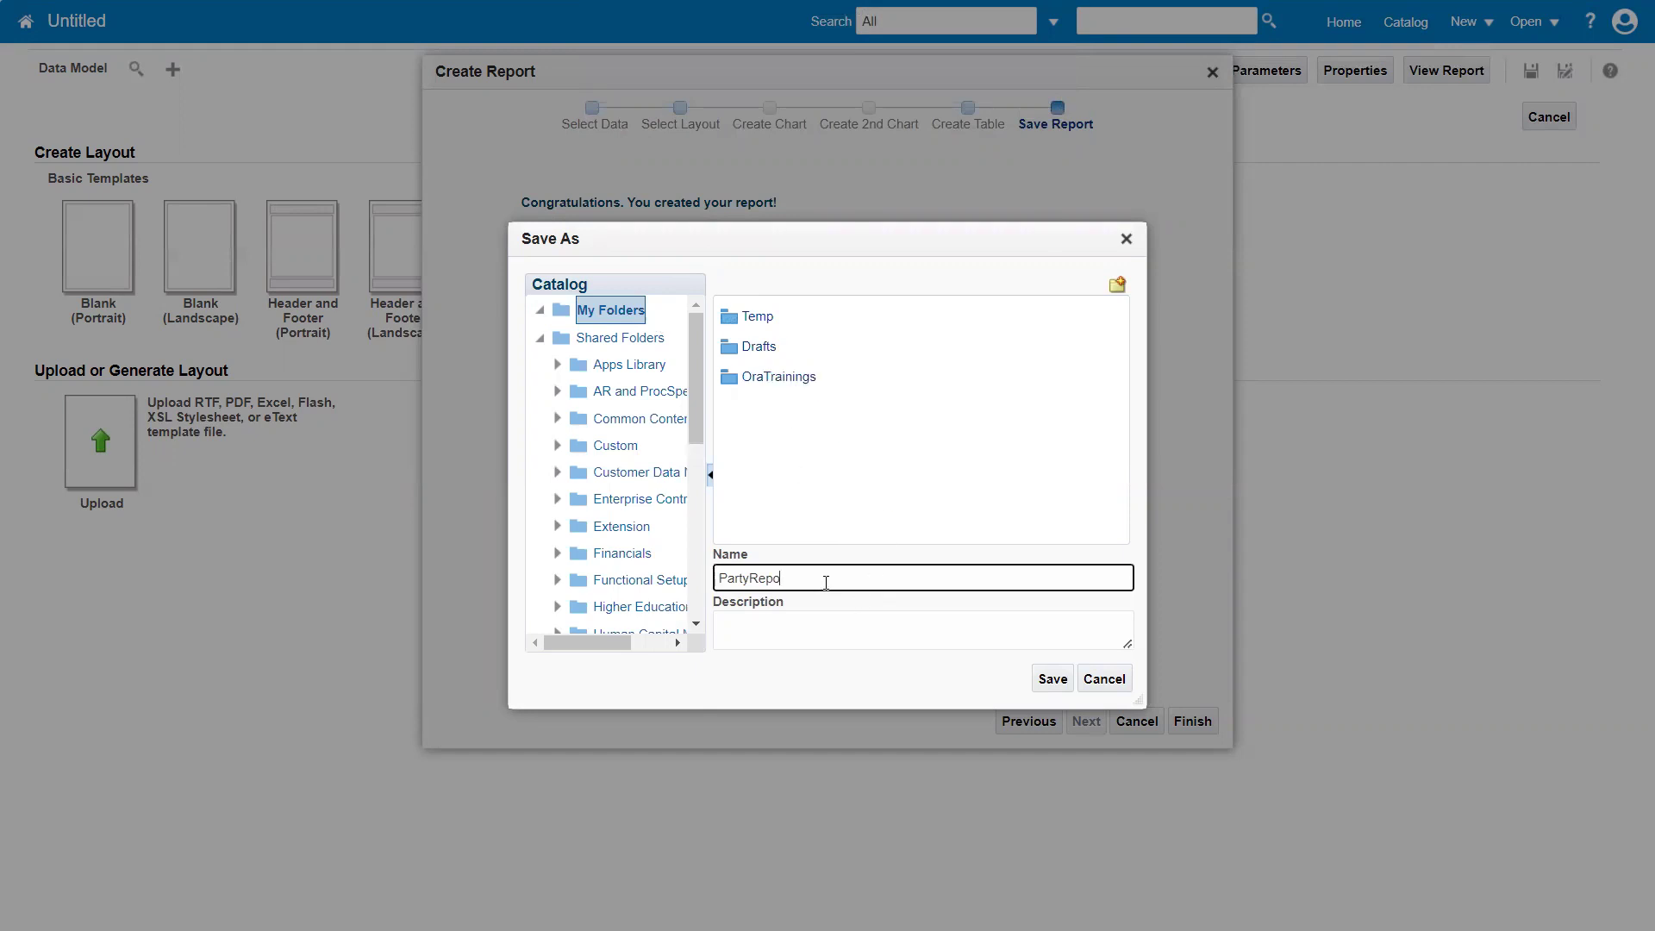
{"action": "left_click", "coordinate": [759, 379]}
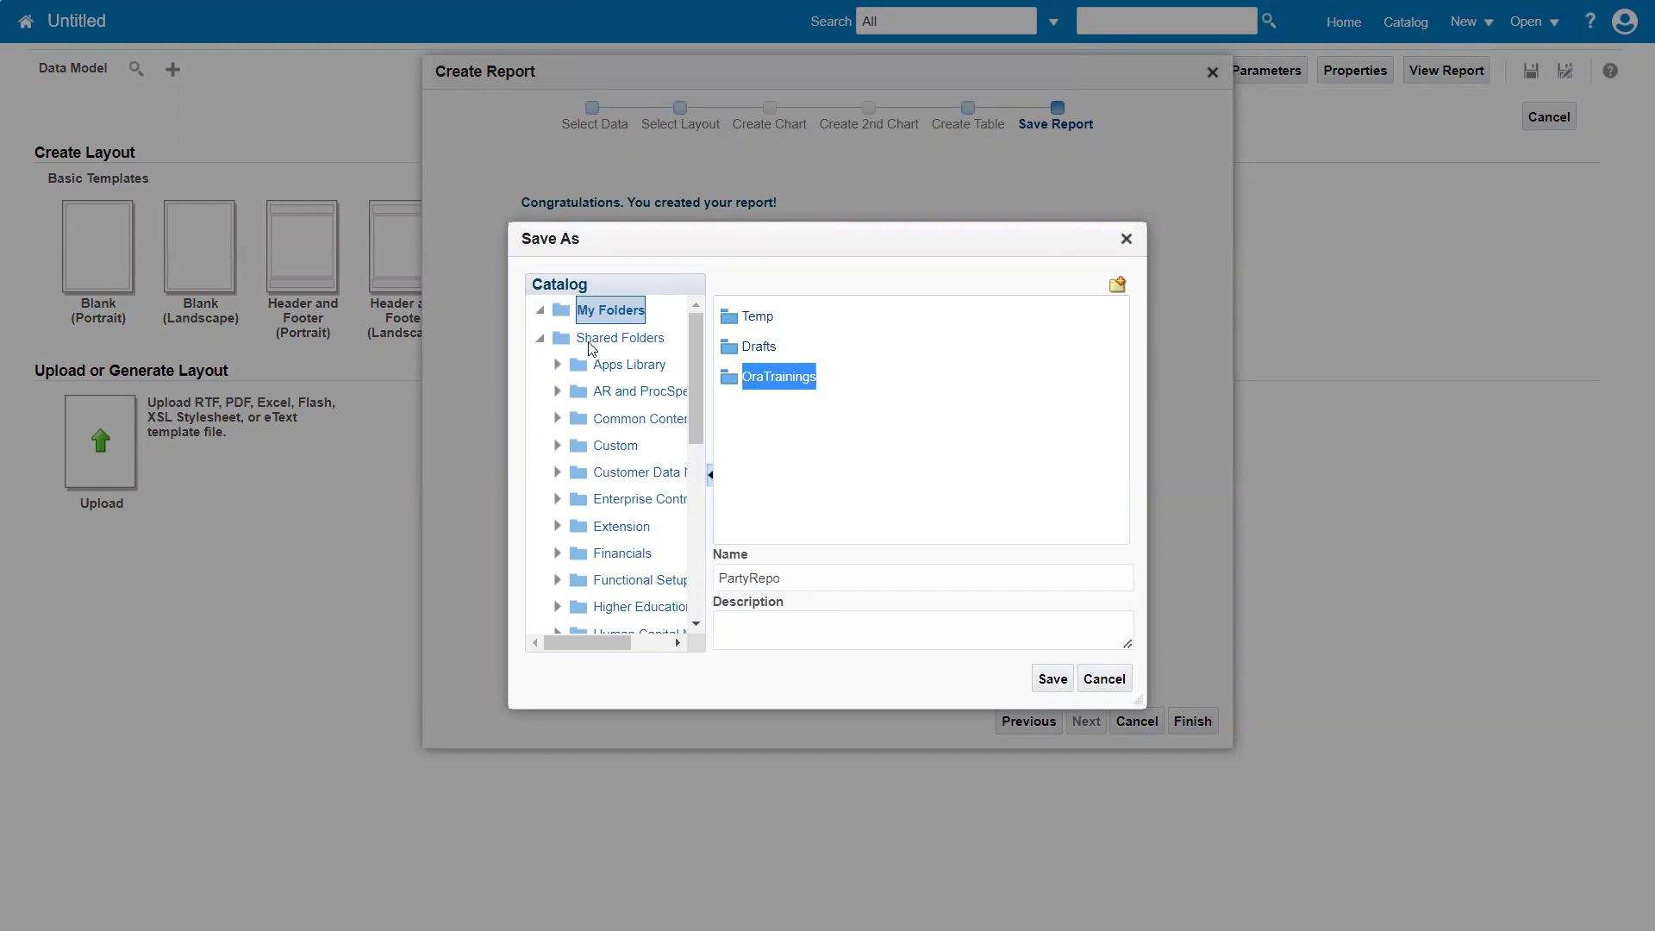
{"action": "left_click", "coordinate": [540, 337]}
{"action": "left_click", "coordinate": [540, 310]}
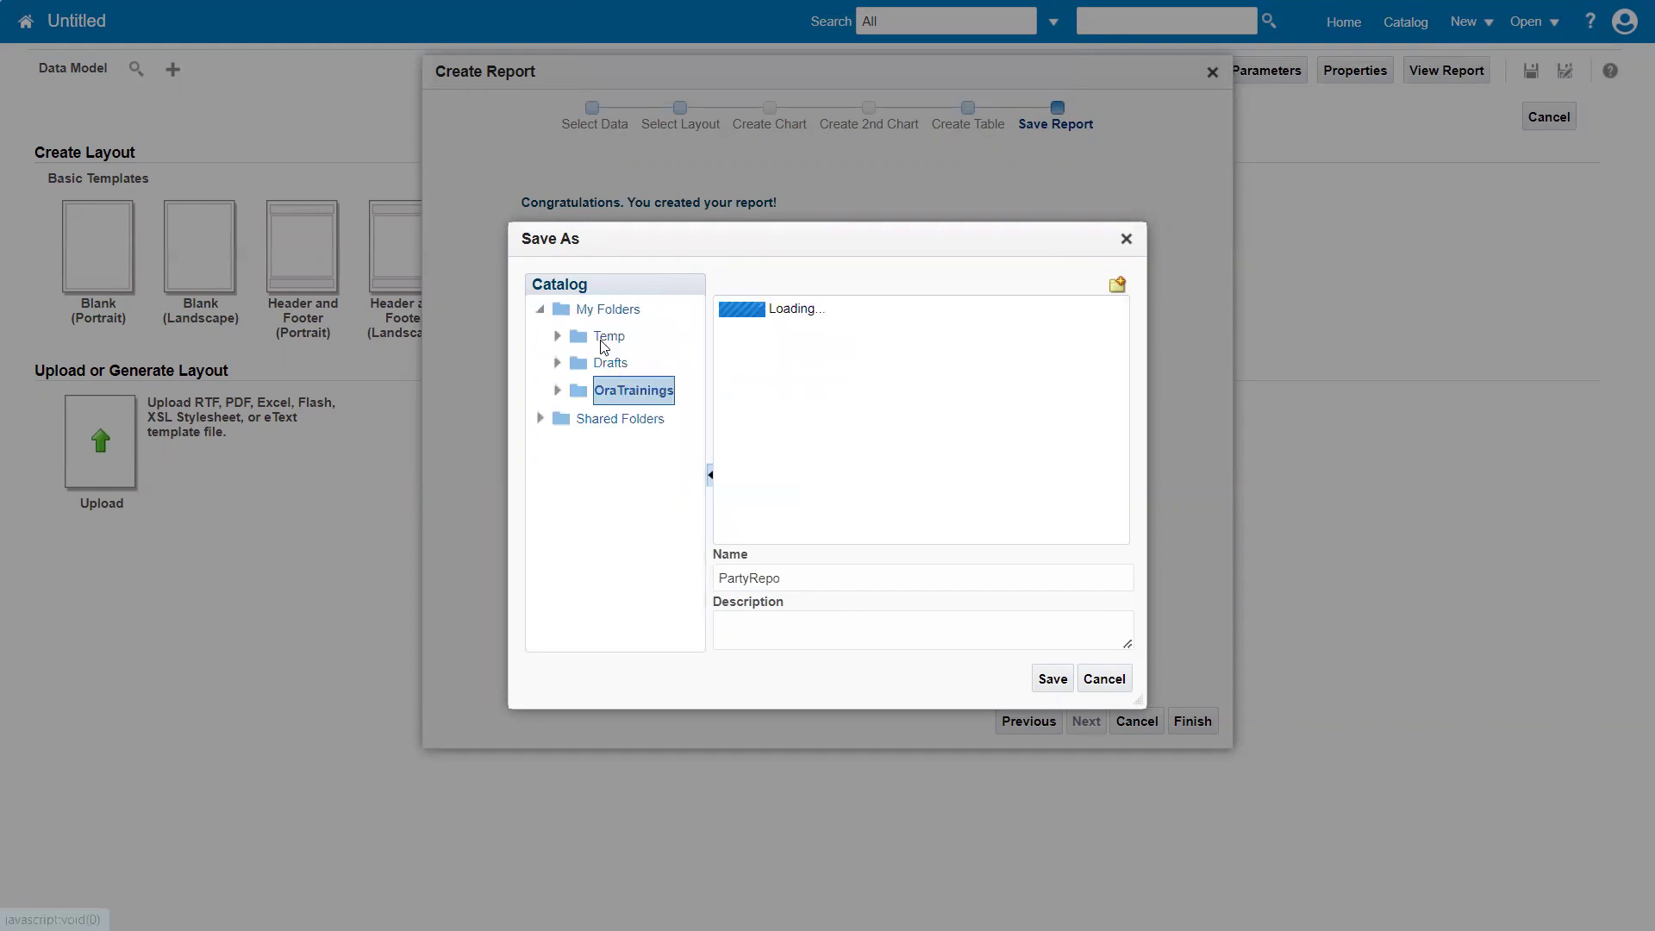
{"action": "left_click", "coordinate": [898, 578]}
{"action": "left_click", "coordinate": [1050, 678]}
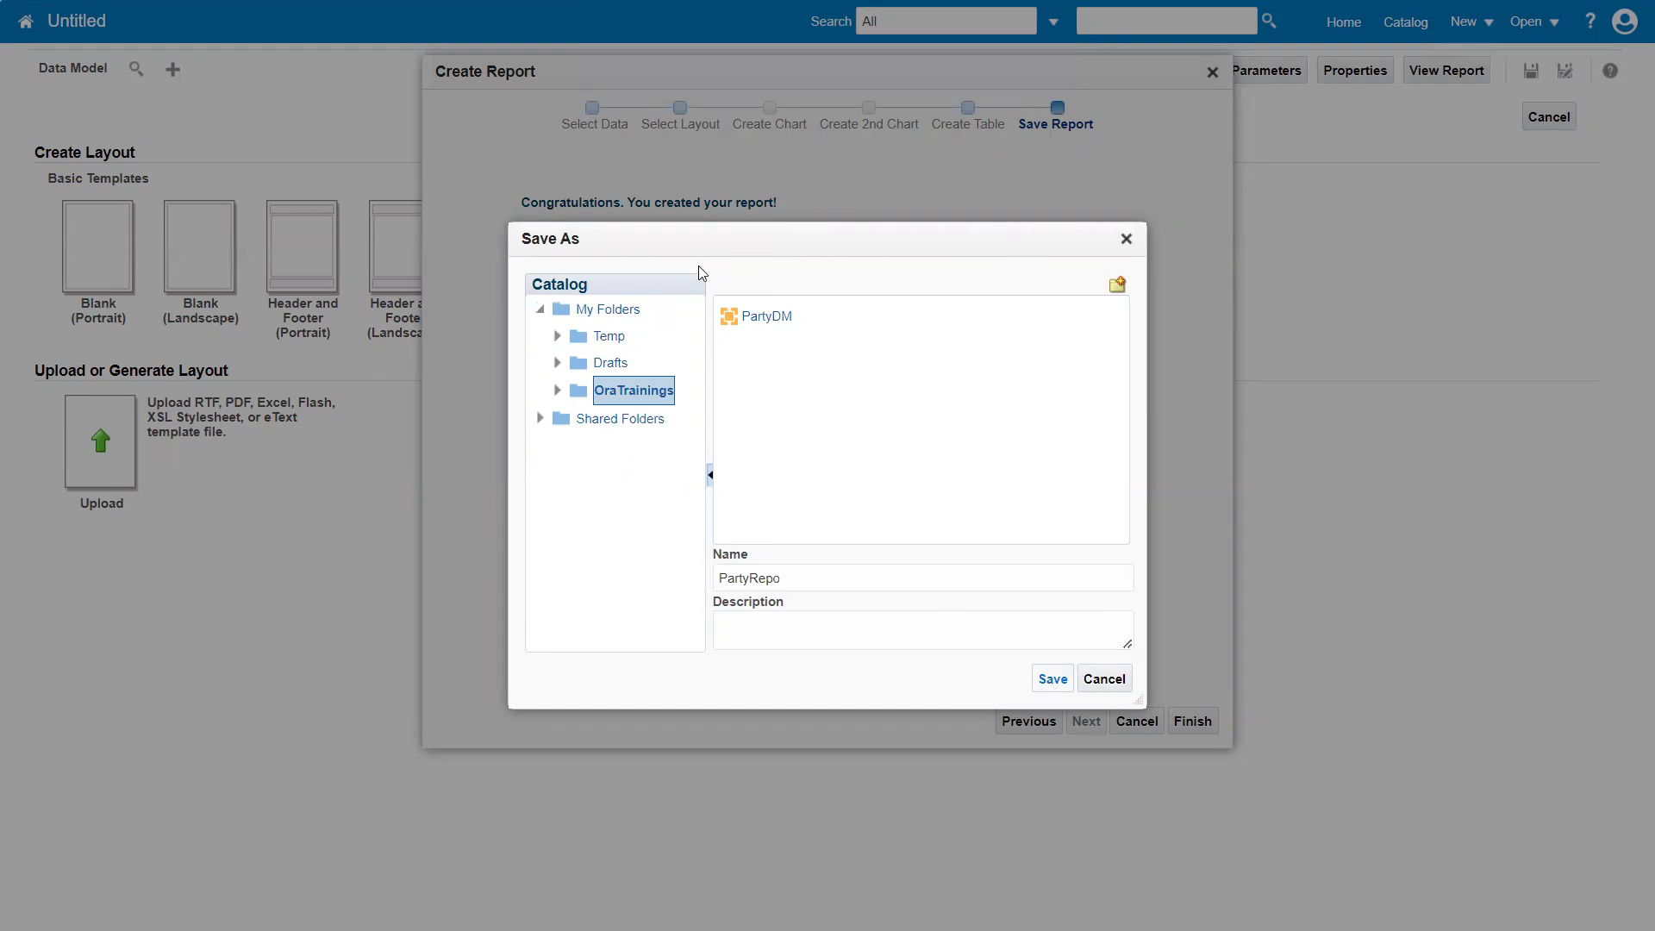
{"action": "key", "text": "Return"}
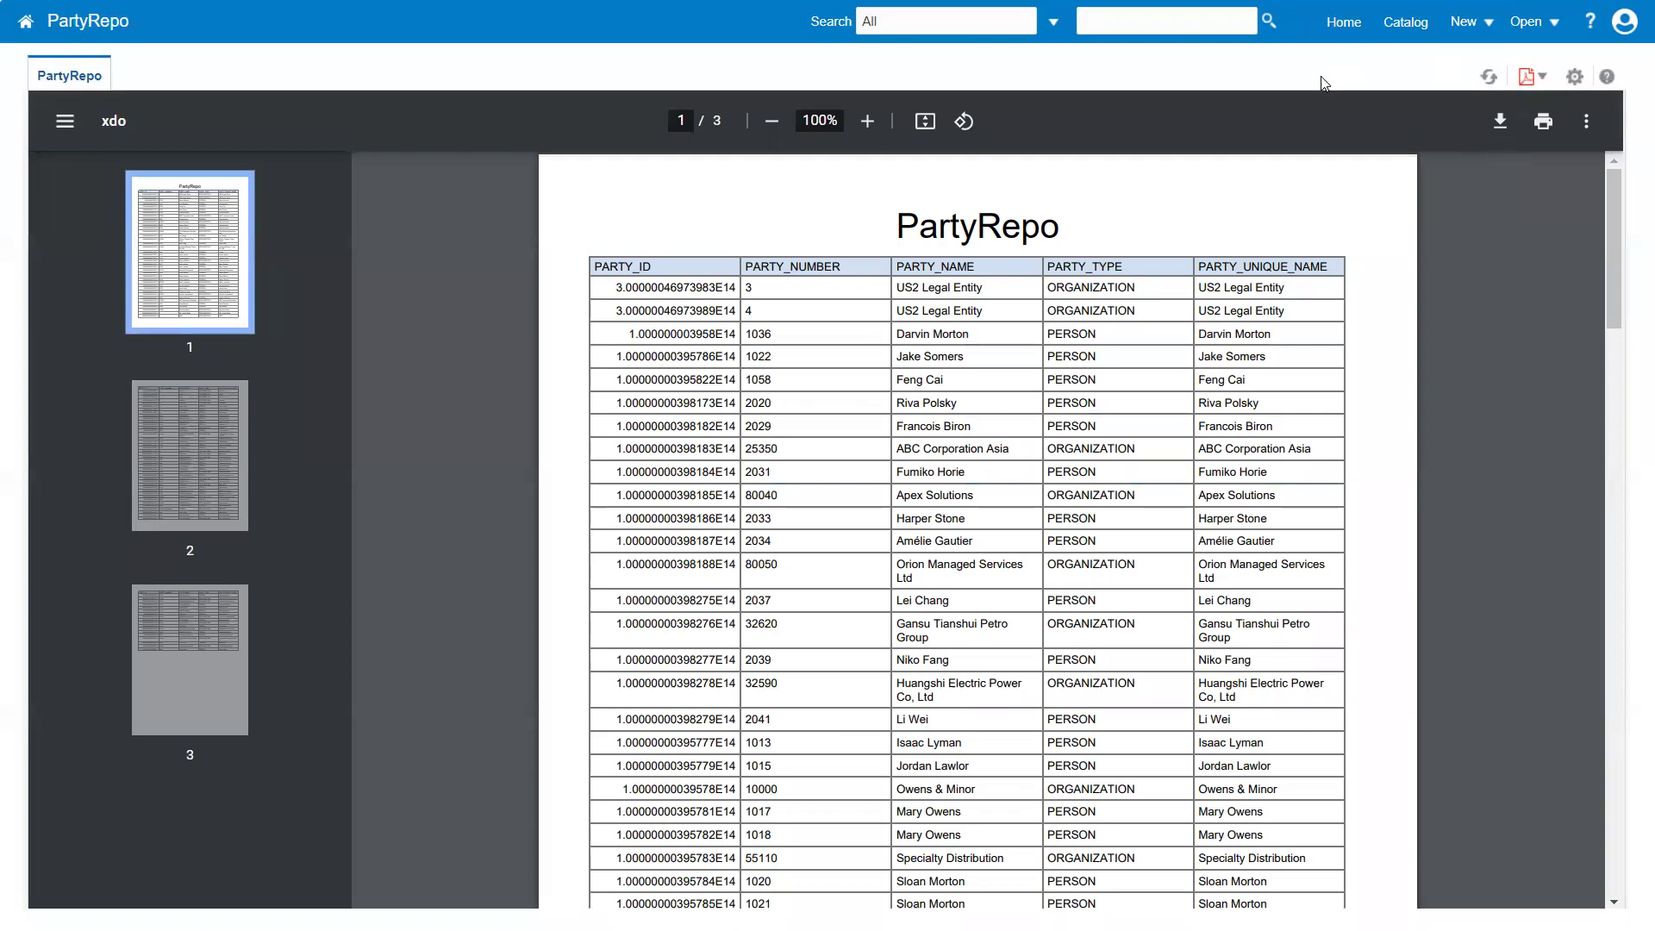
Edit the report, show its layouts as a list and set the PartyRepo layout's default format to HTML
{"action": "left_click", "coordinate": [1575, 80]}
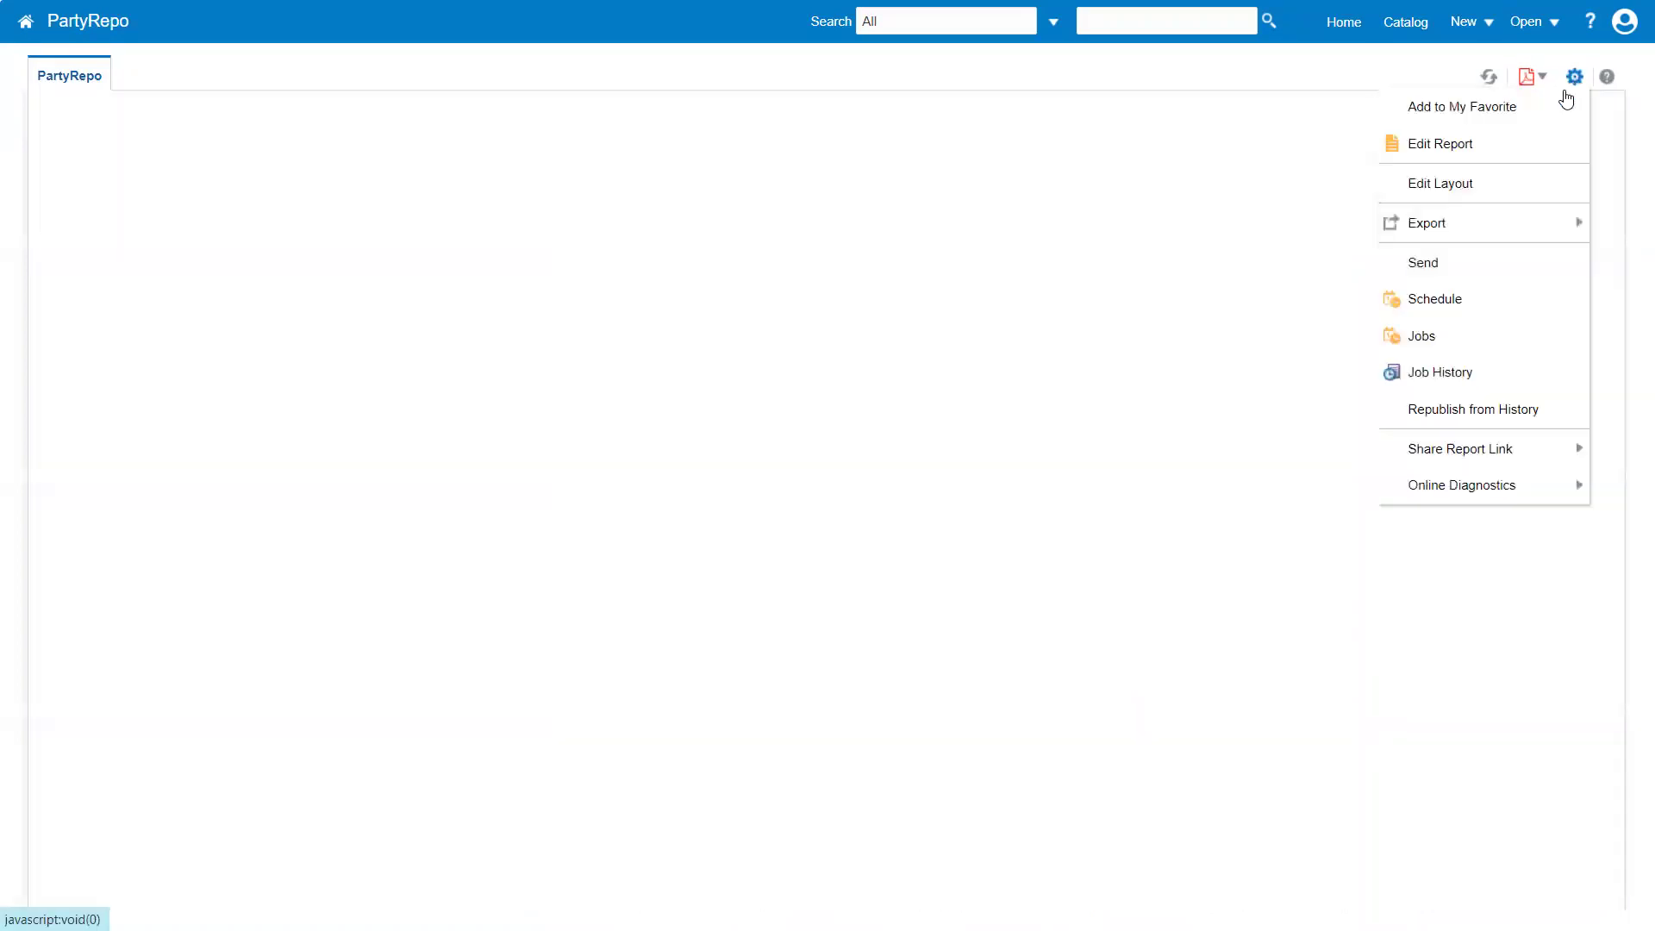
{"action": "left_click", "coordinate": [1454, 152]}
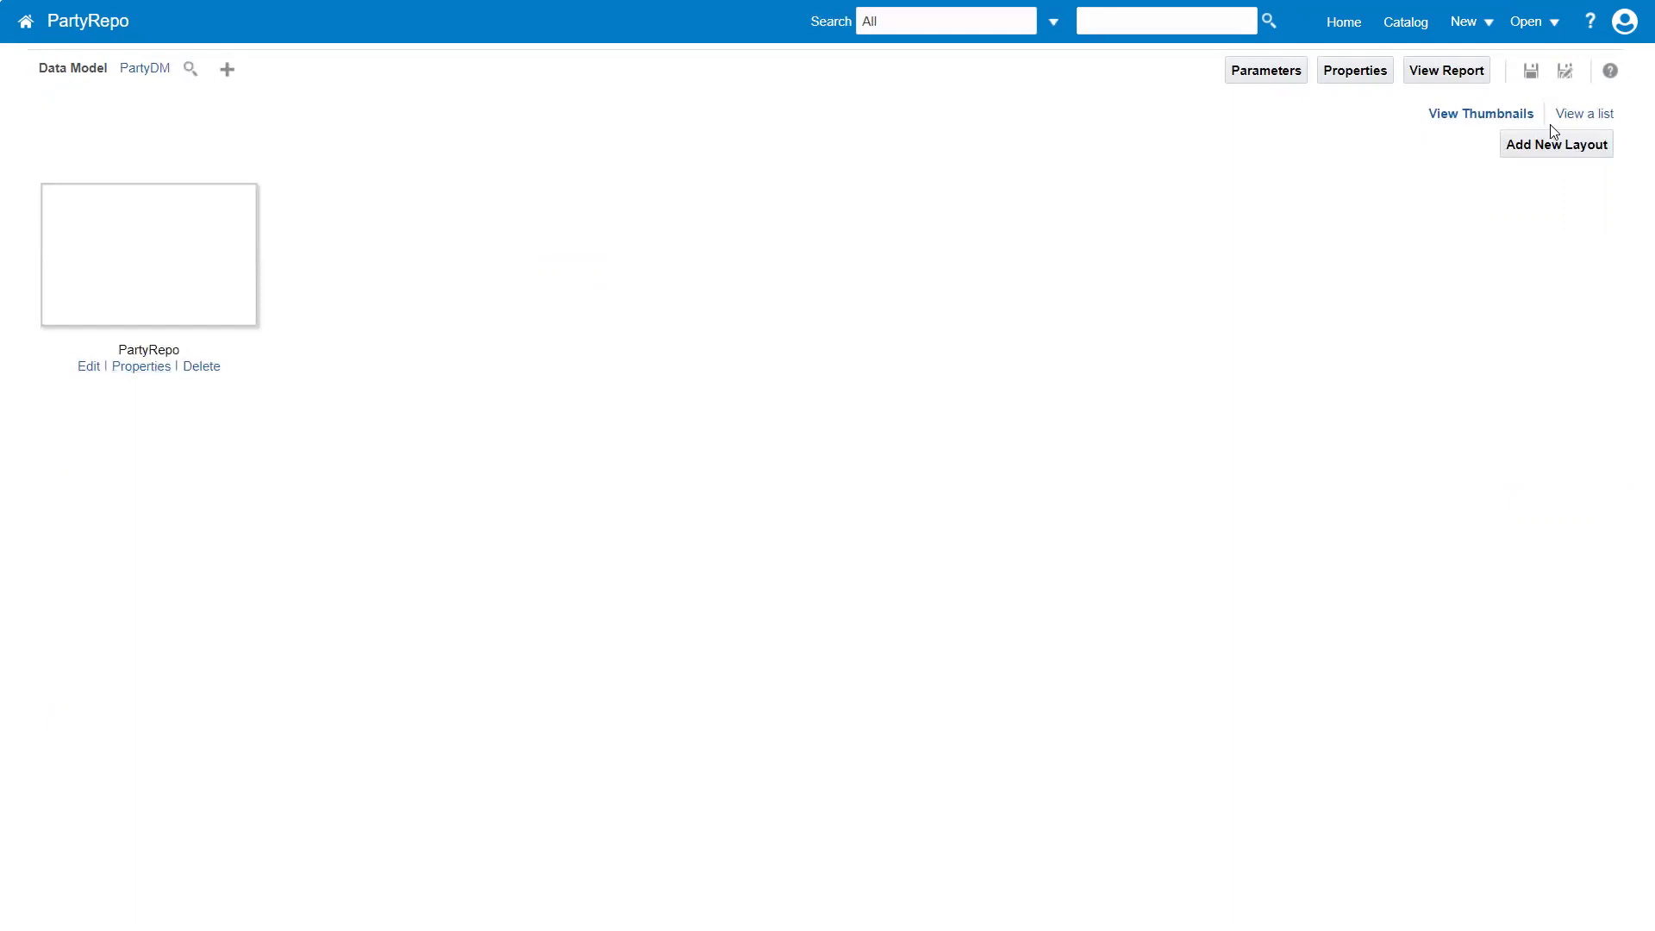
{"action": "left_click", "coordinate": [1577, 114]}
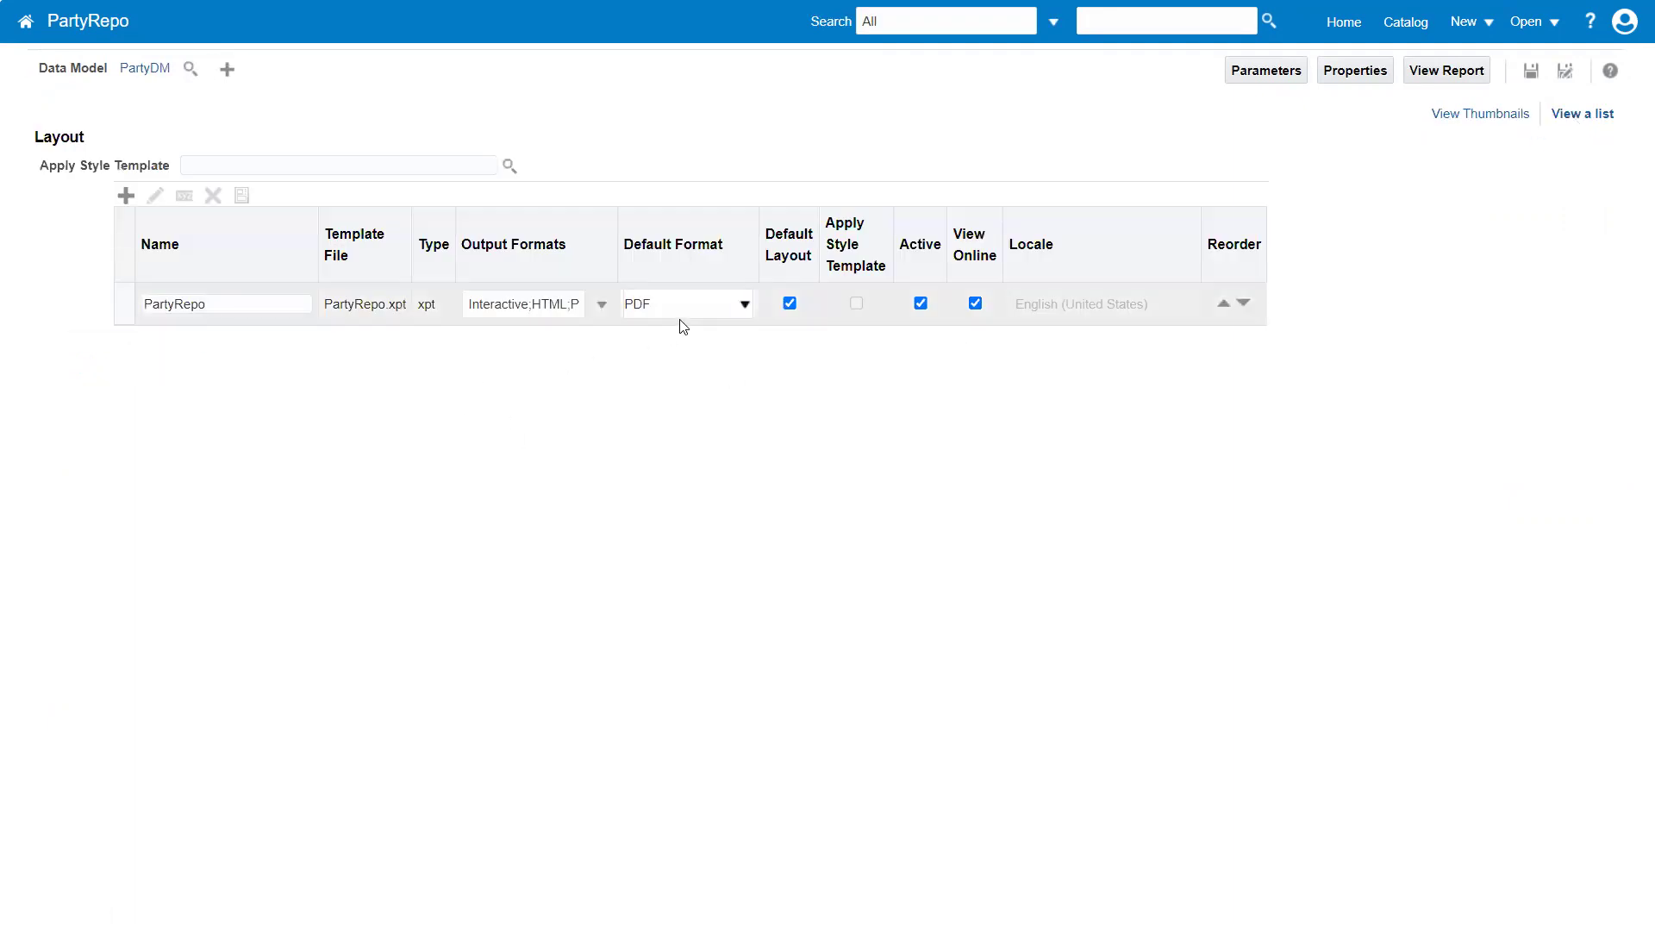
{"action": "left_click", "coordinate": [702, 312]}
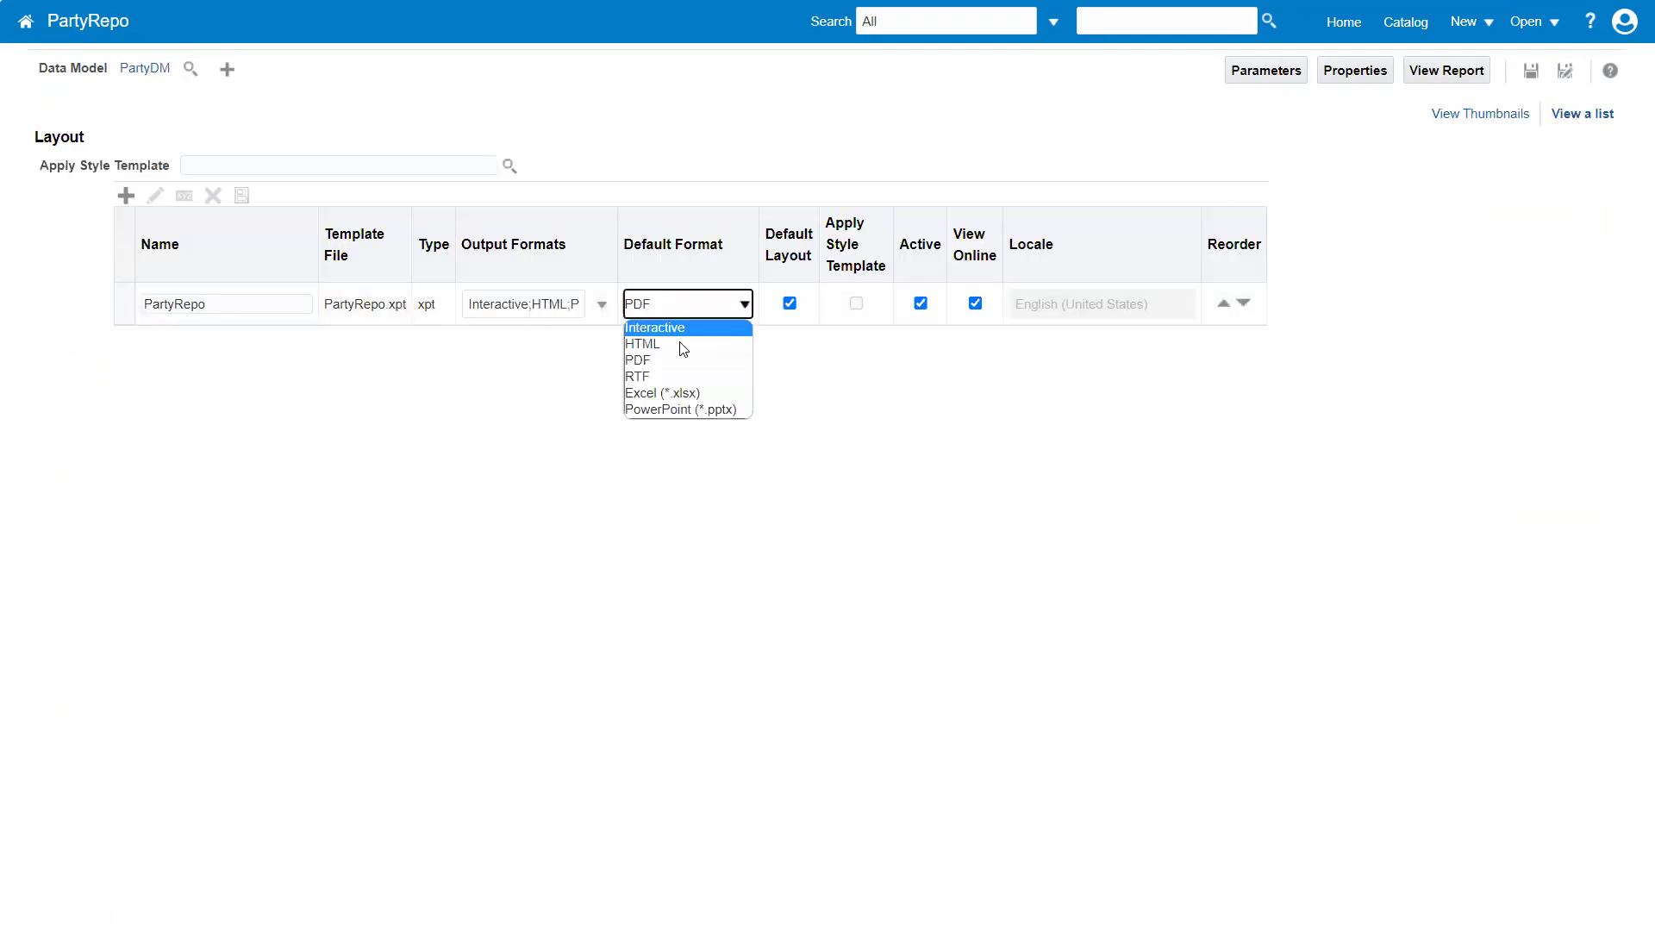
{"action": "left_click", "coordinate": [655, 343]}
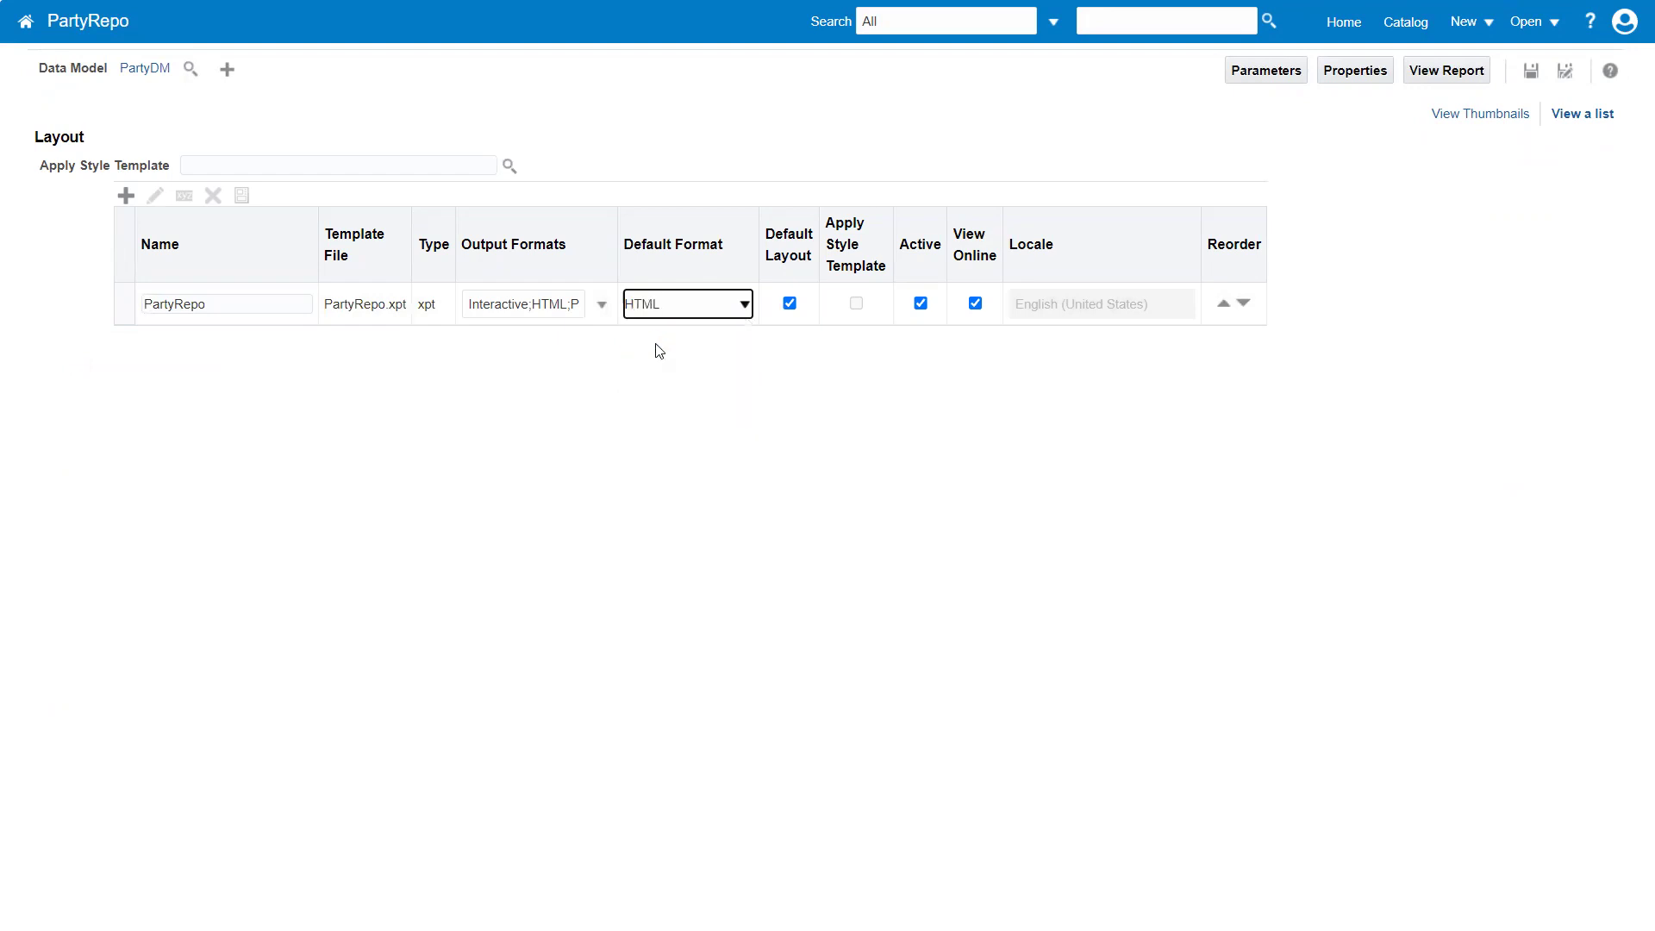
Review the output formats offered for the PartyRepo layout and save the report
{"action": "left_click", "coordinate": [541, 319]}
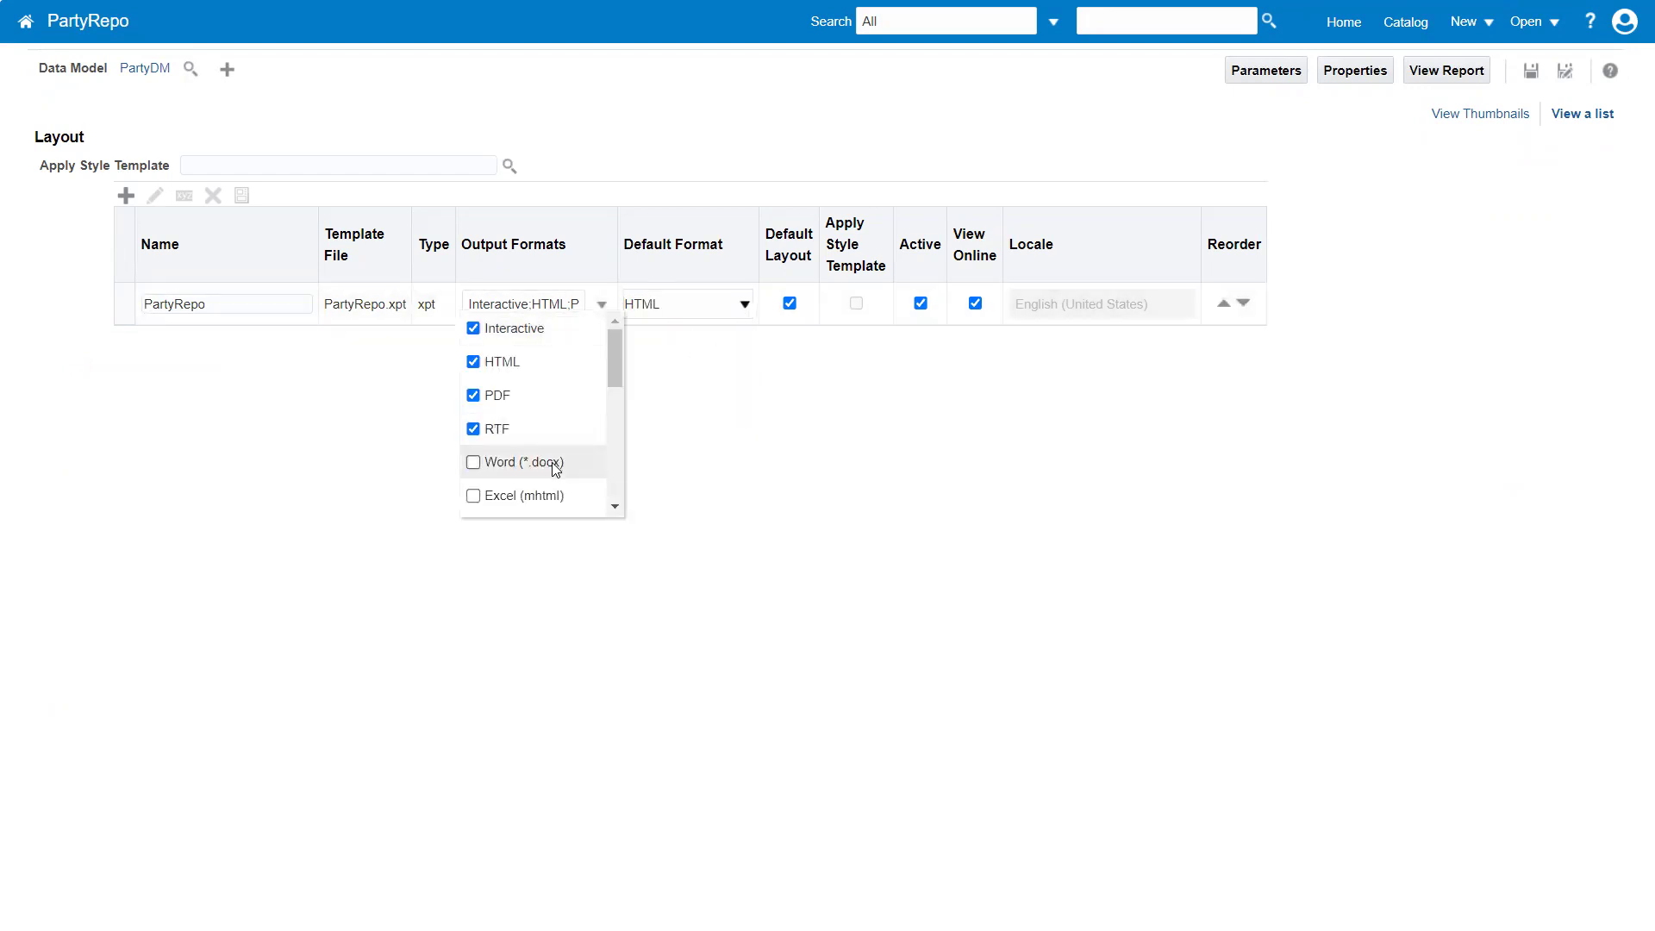
{"action": "scroll", "coordinate": [585, 470], "scroll_direction": "down", "scroll_amount": 3}
{"action": "scroll", "coordinate": [581, 483], "scroll_direction": "down", "scroll_amount": 1}
{"action": "scroll", "coordinate": [569, 470], "scroll_direction": "up", "scroll_amount": 5}
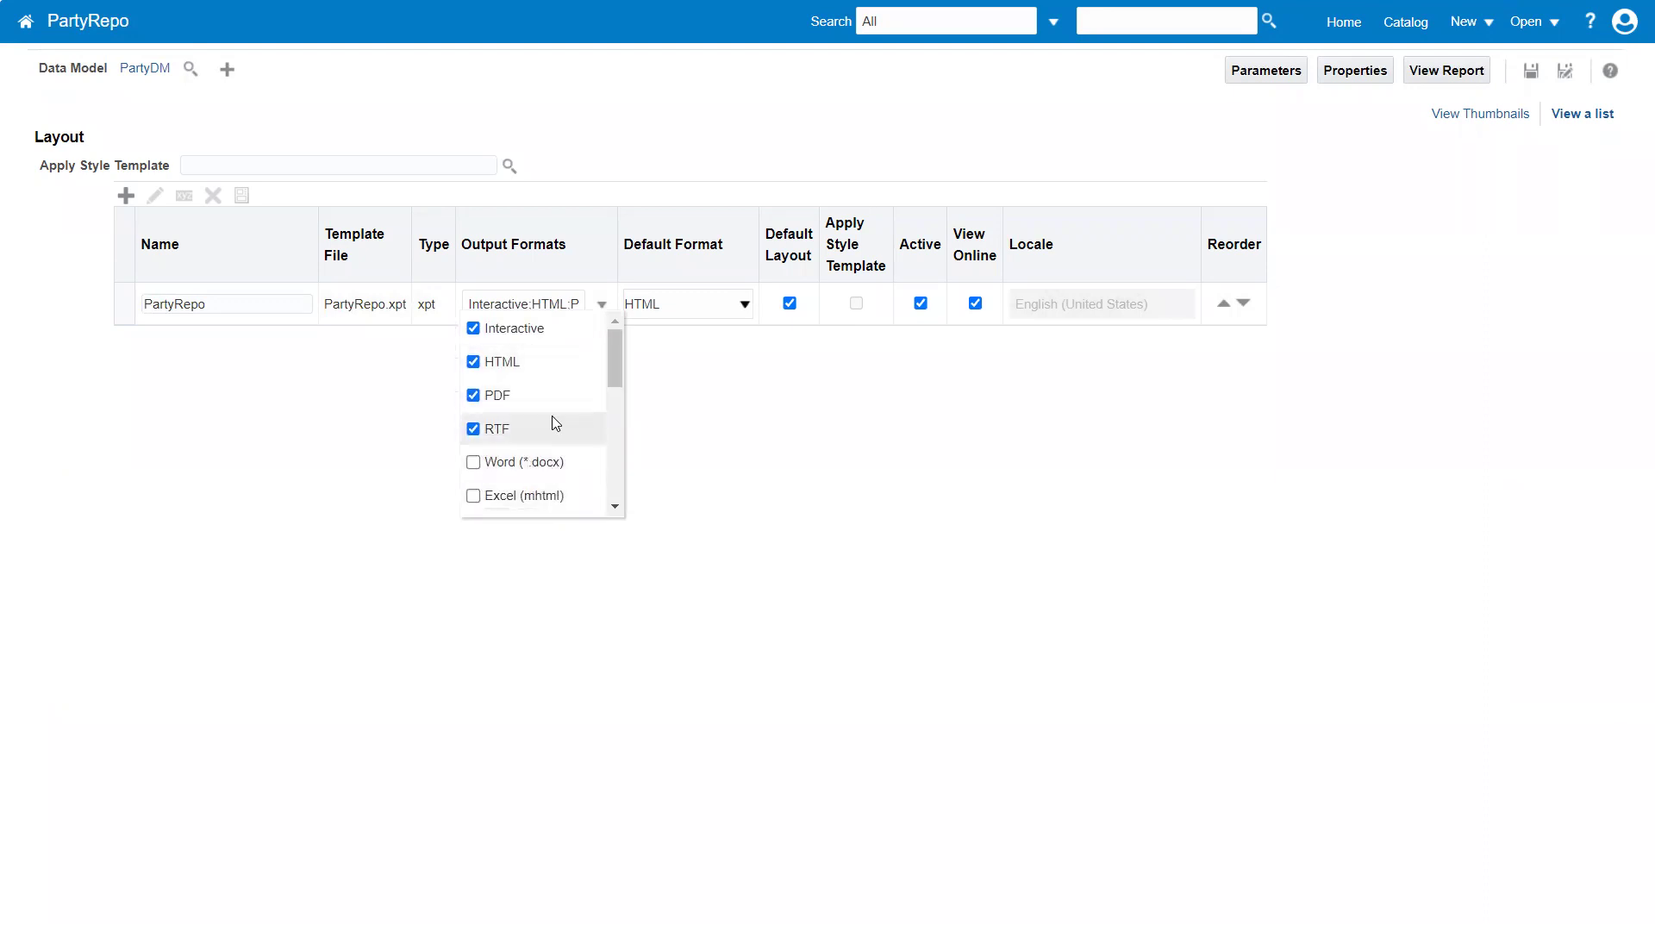
{"action": "left_click", "coordinate": [718, 398]}
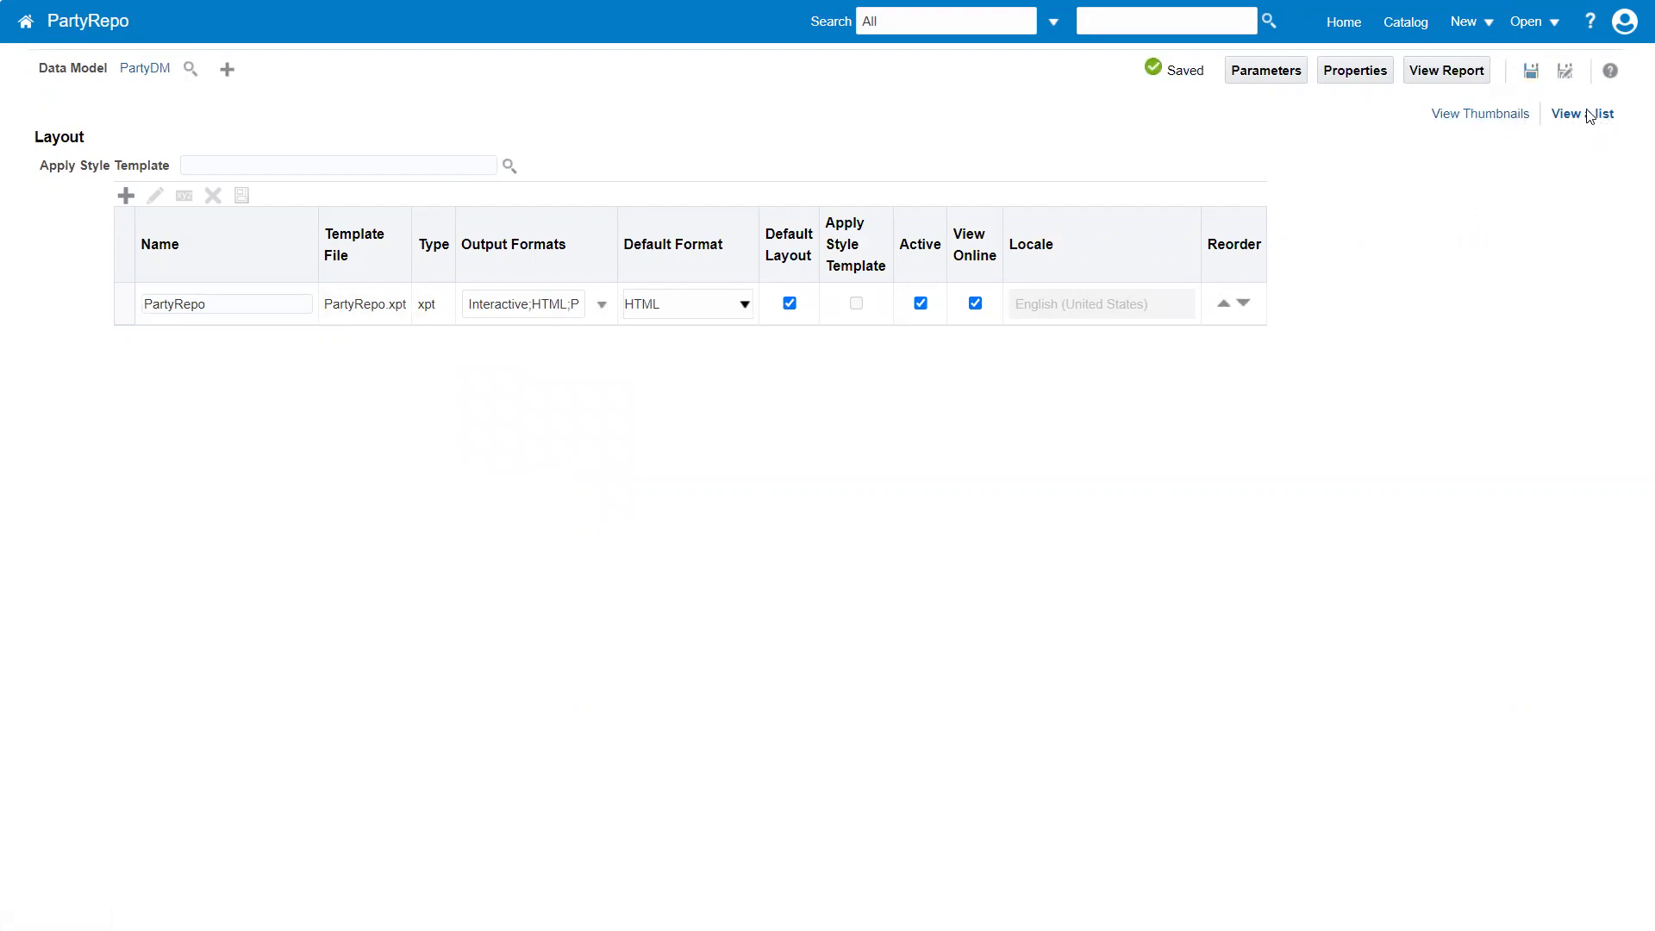
Show the layouts as thumbnails, view the PartyRepo layout's template and translation properties, and return to the report editor
{"action": "left_click", "coordinate": [1471, 115]}
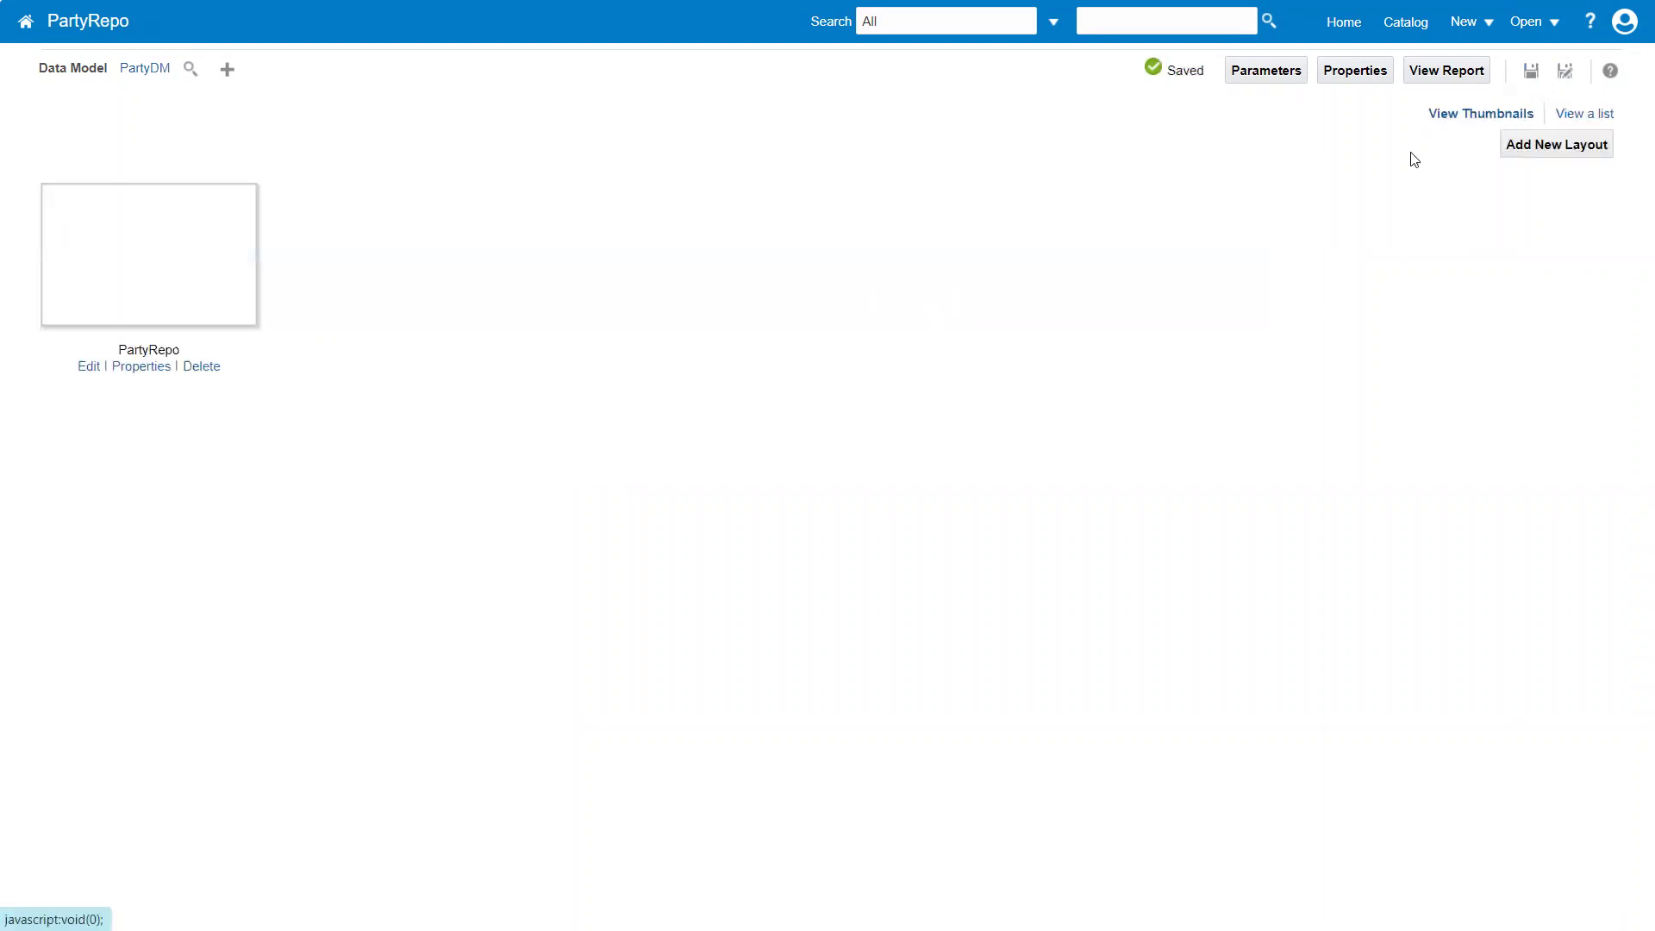
{"action": "left_click", "coordinate": [142, 369]}
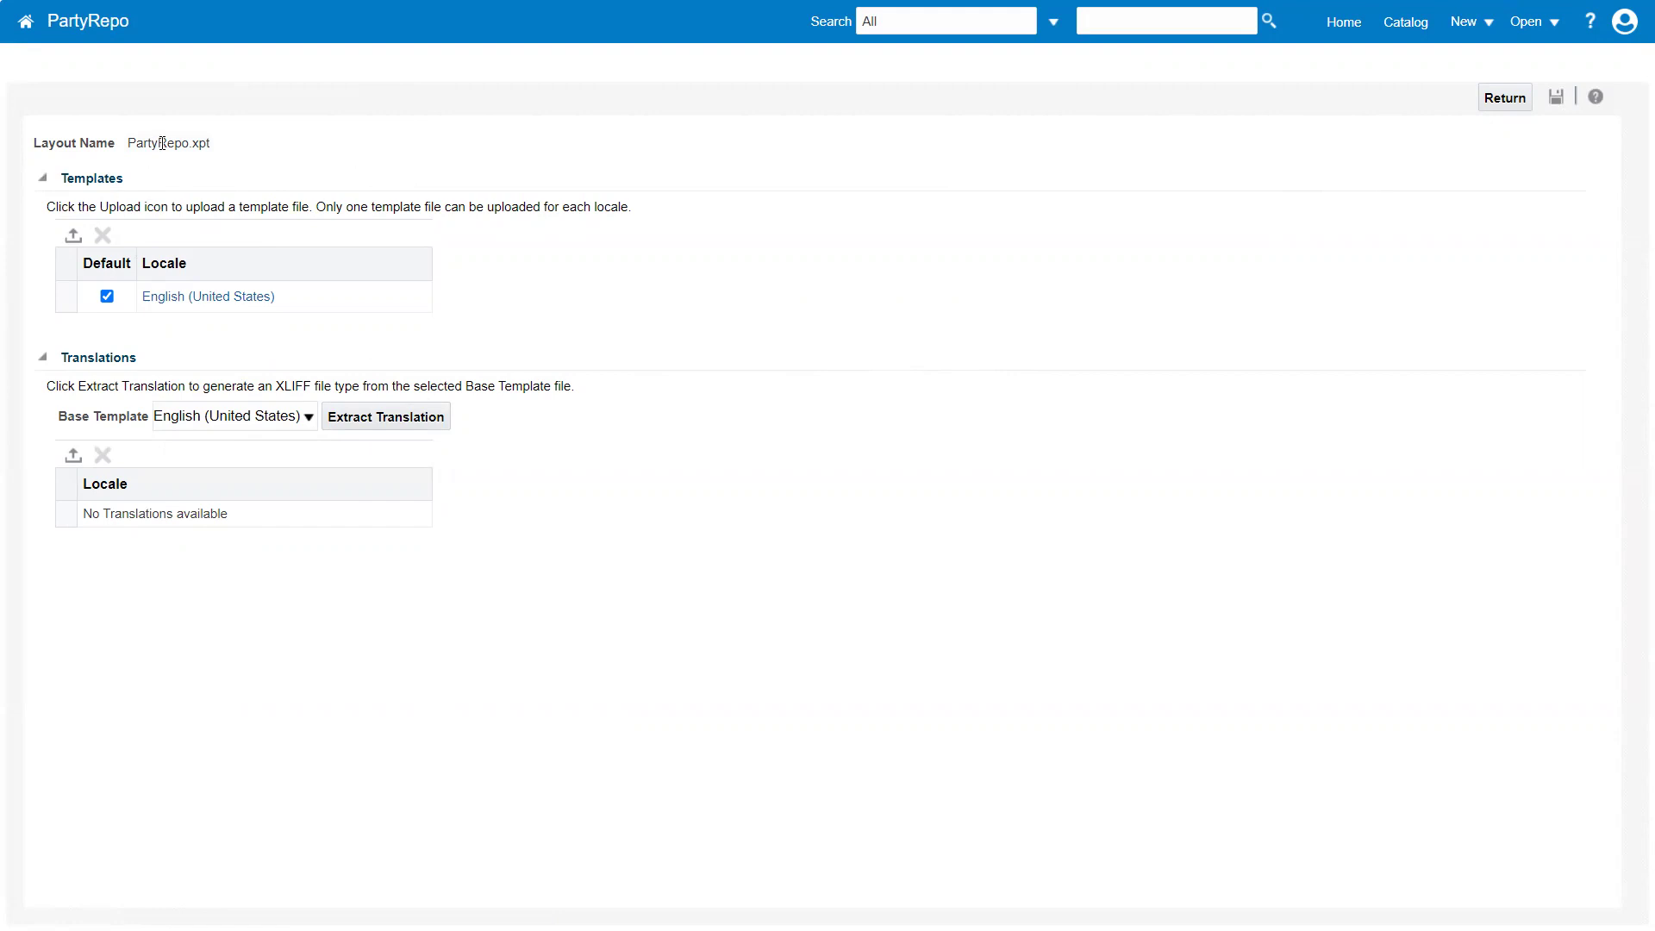
{"action": "left_click", "coordinate": [1517, 101]}
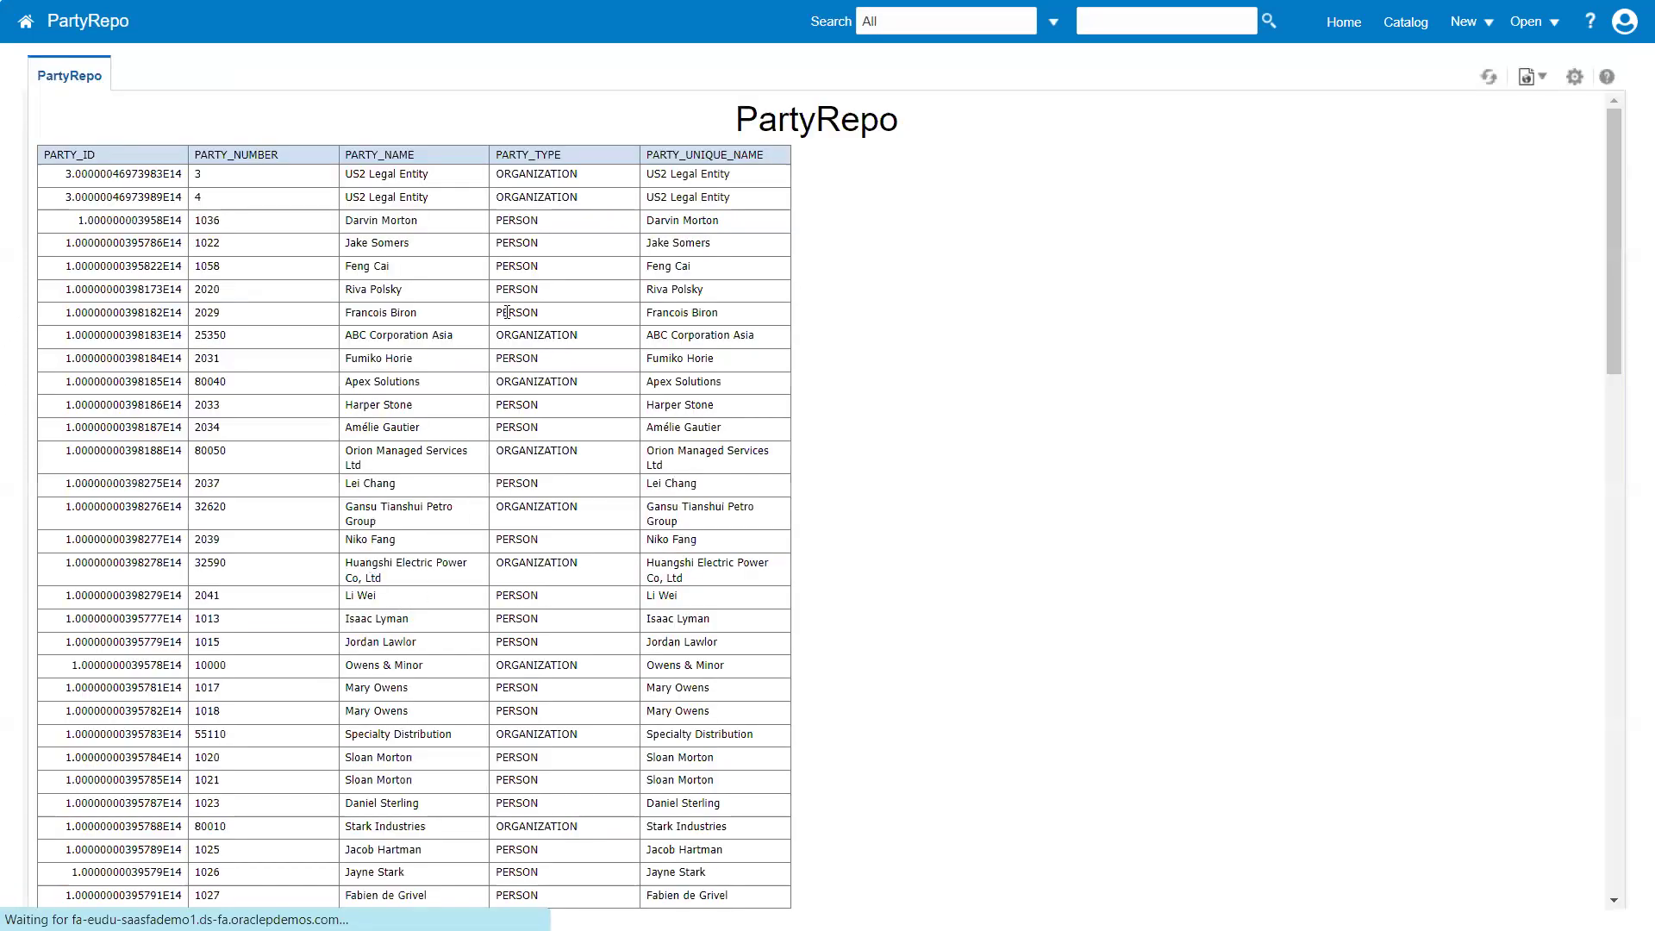
Look through the PartyRepo report's HTML output and view the report in PDF format
{"action": "scroll", "coordinate": [507, 312], "scroll_direction": "down", "scroll_amount": 20}
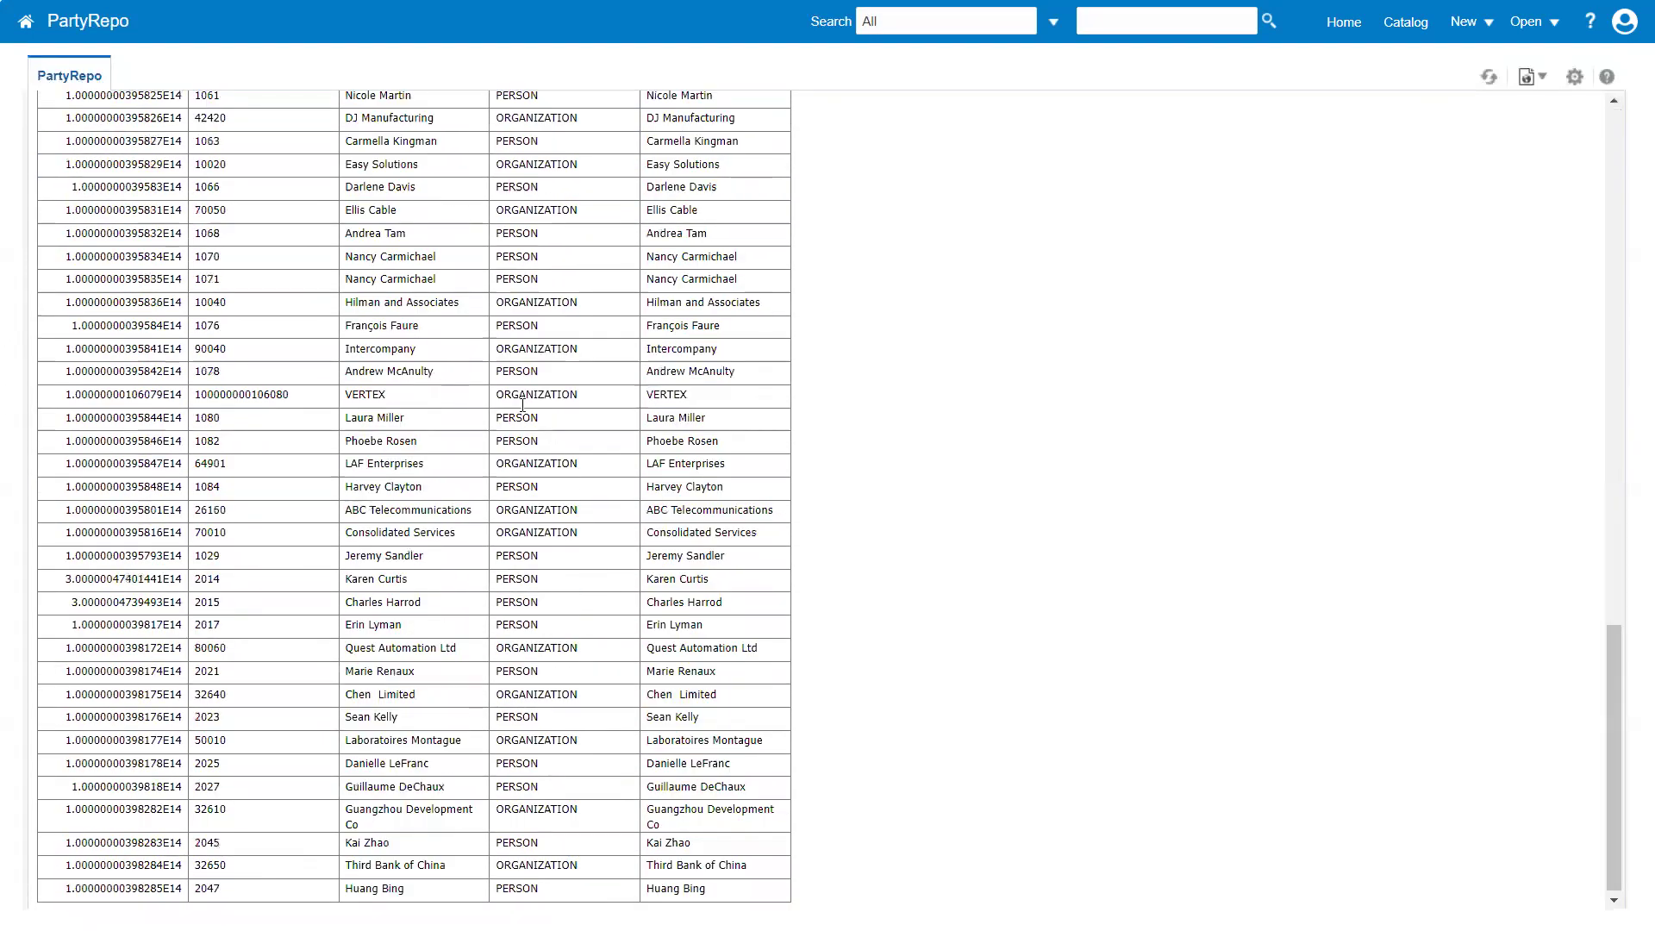
{"action": "scroll", "coordinate": [523, 405], "scroll_direction": "up", "scroll_amount": 20}
{"action": "left_click", "coordinate": [1529, 76]}
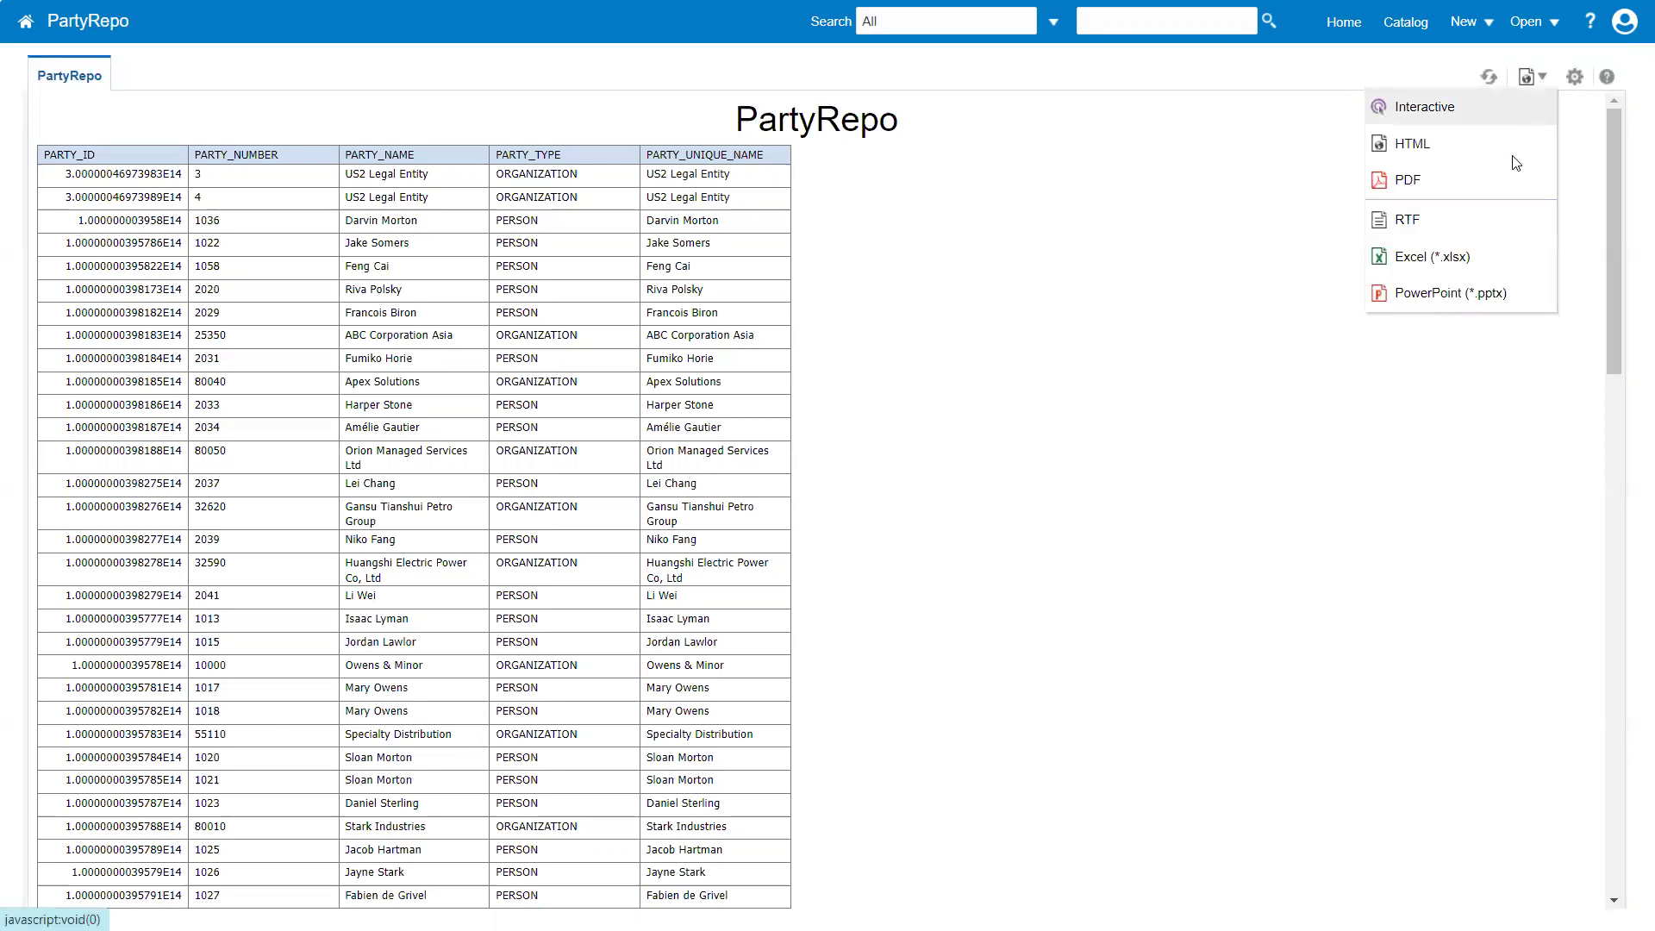
{"action": "left_click", "coordinate": [1432, 179]}
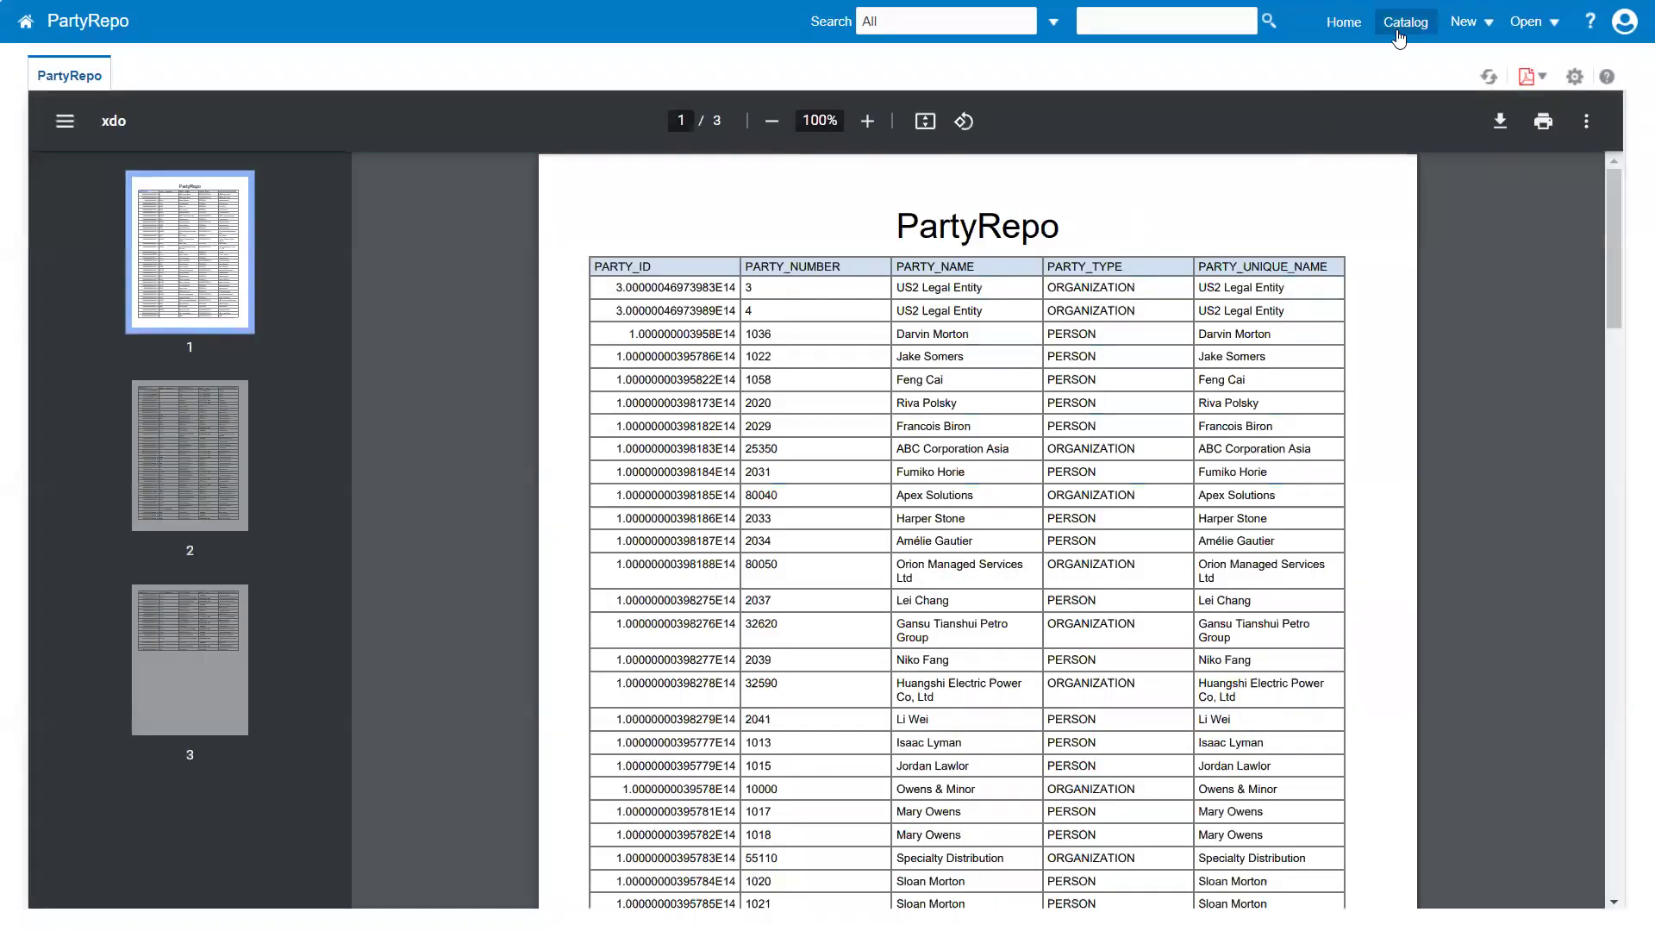
Return to the catalog and download the OraTrainings folder and the PartyDM data model
{"action": "left_click", "coordinate": [1399, 39]}
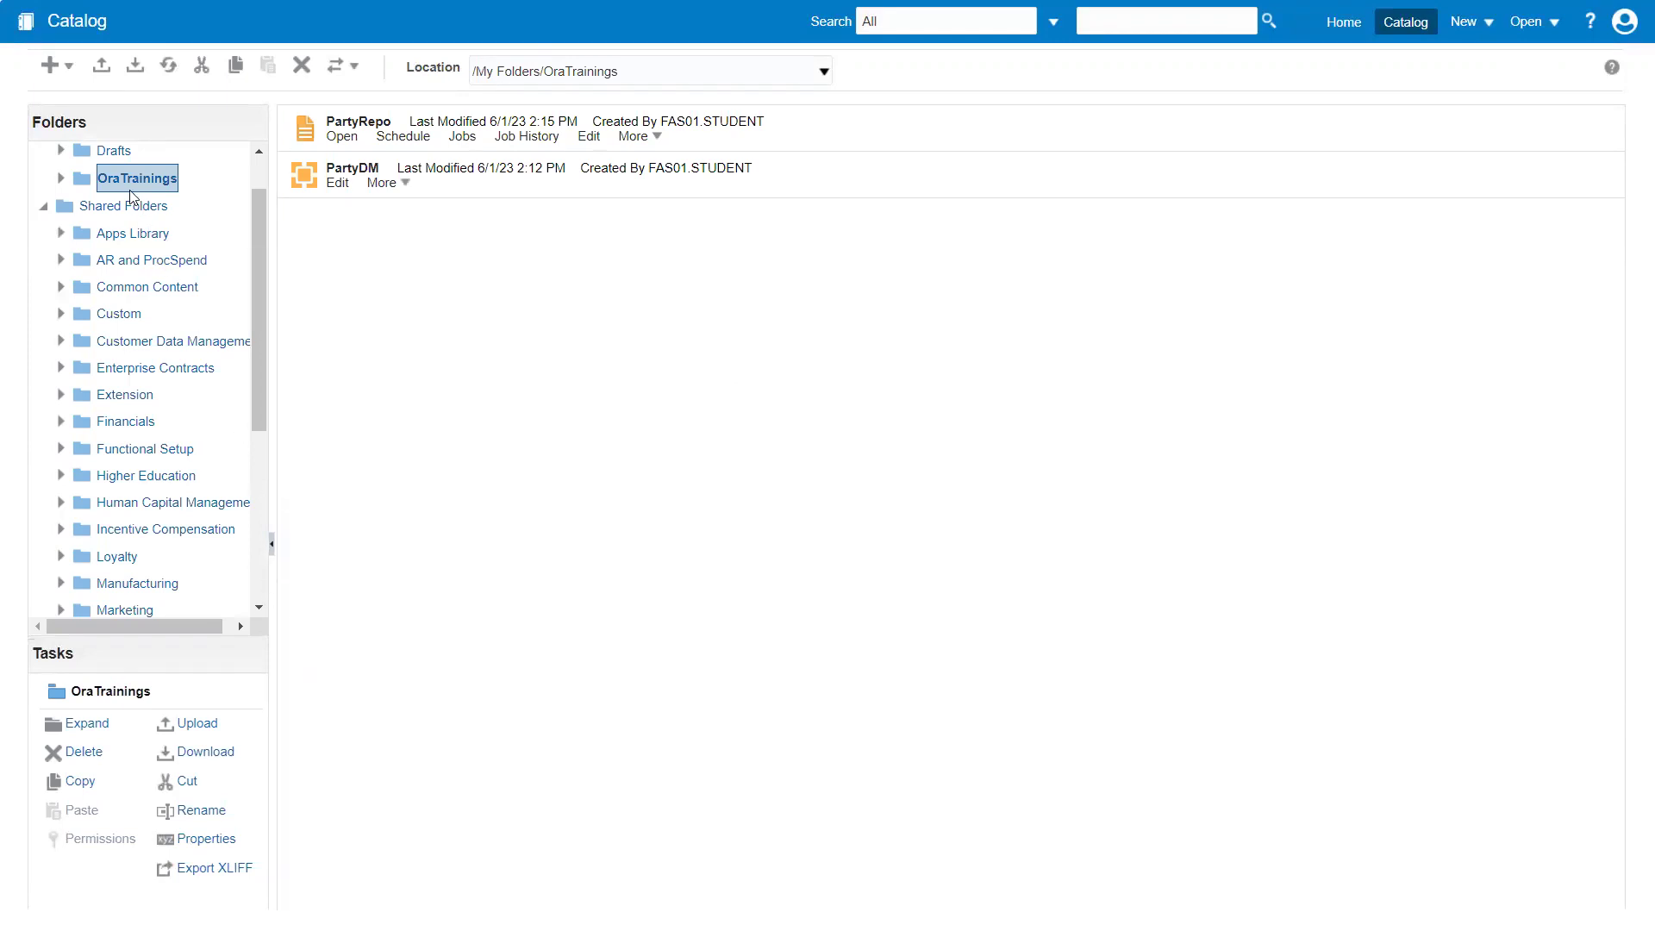
{"action": "scroll", "coordinate": [155, 226], "scroll_direction": "up", "scroll_amount": 2}
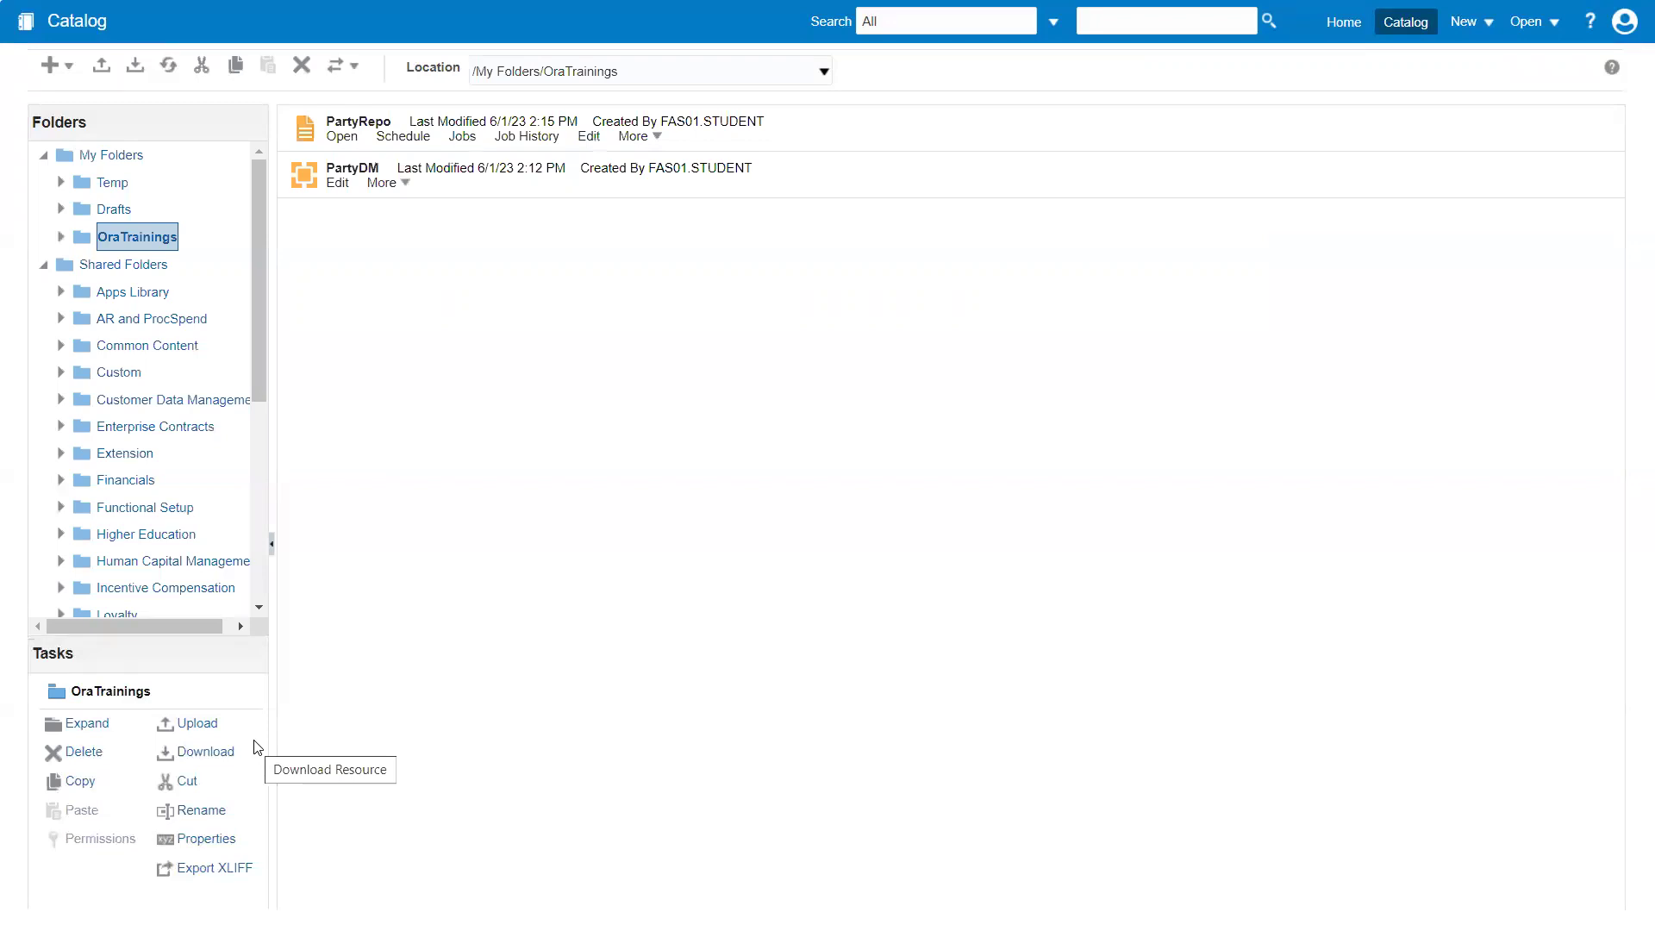
{"action": "key", "text": "F11"}
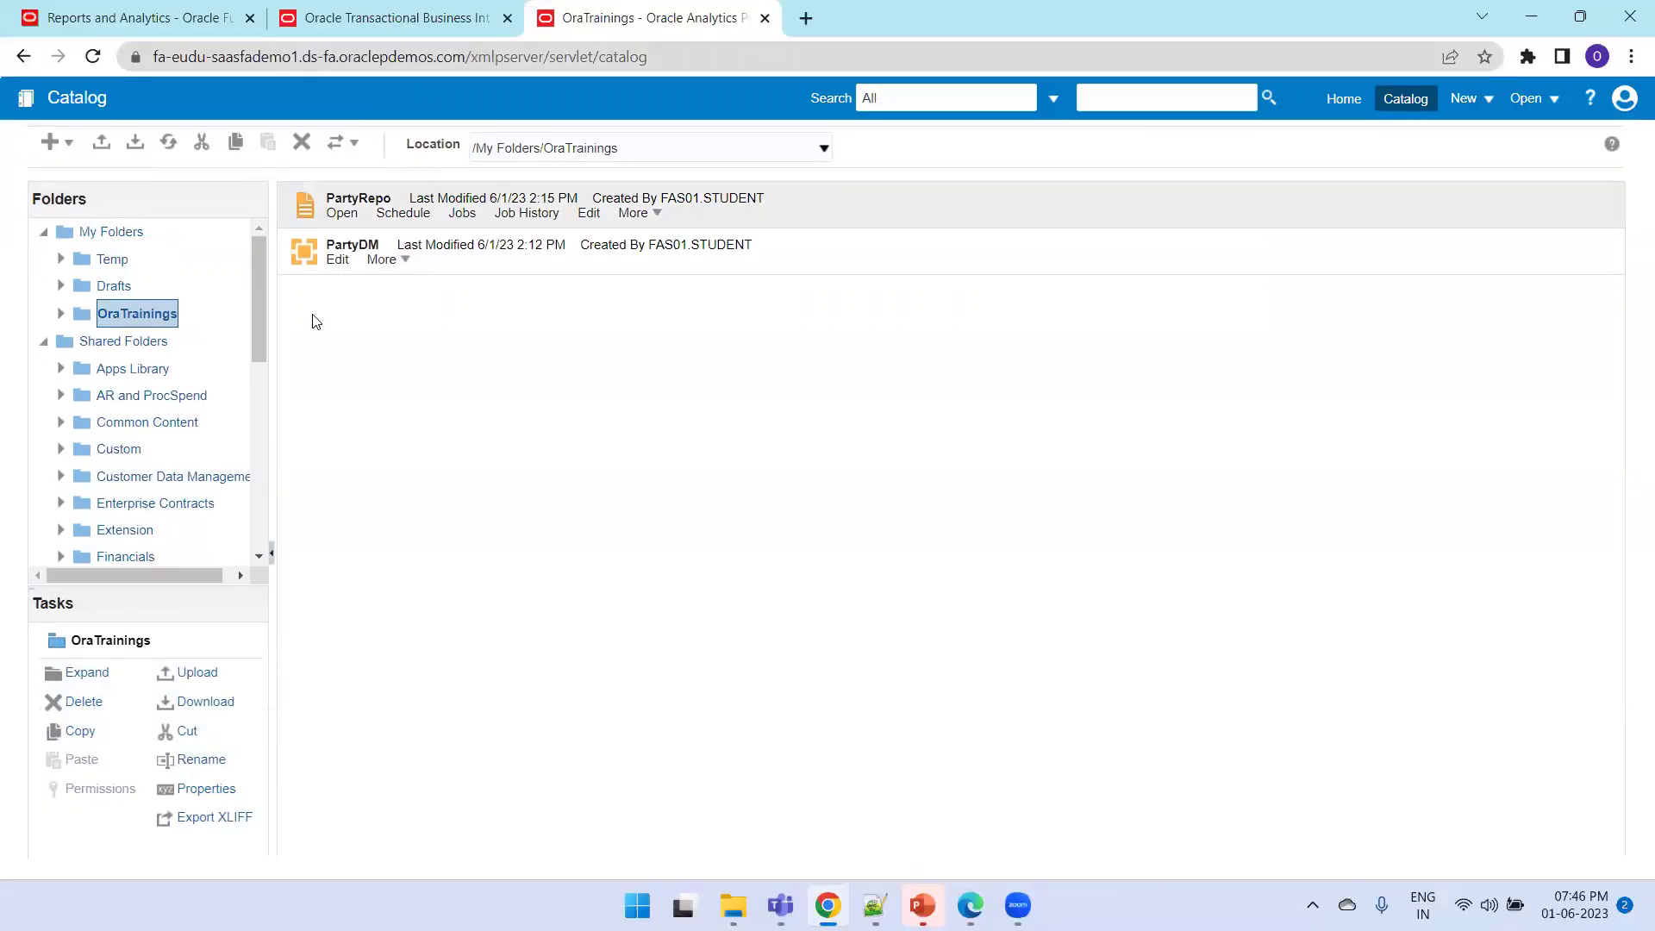
{"action": "left_click", "coordinate": [204, 709]}
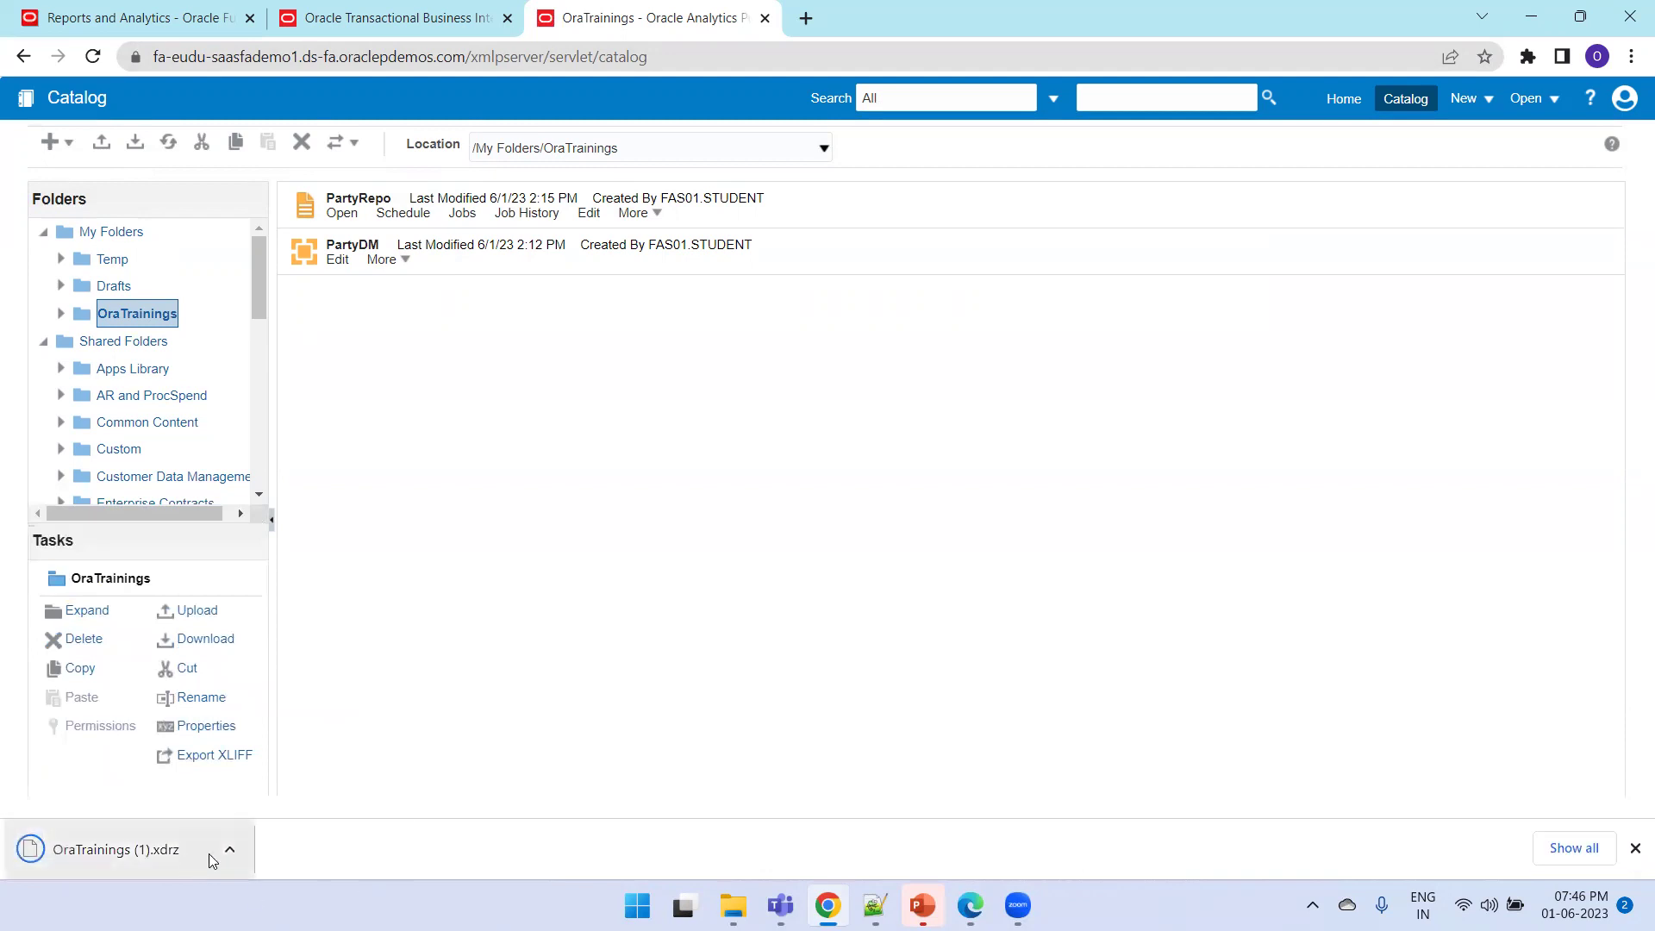
{"action": "left_click", "coordinate": [470, 269]}
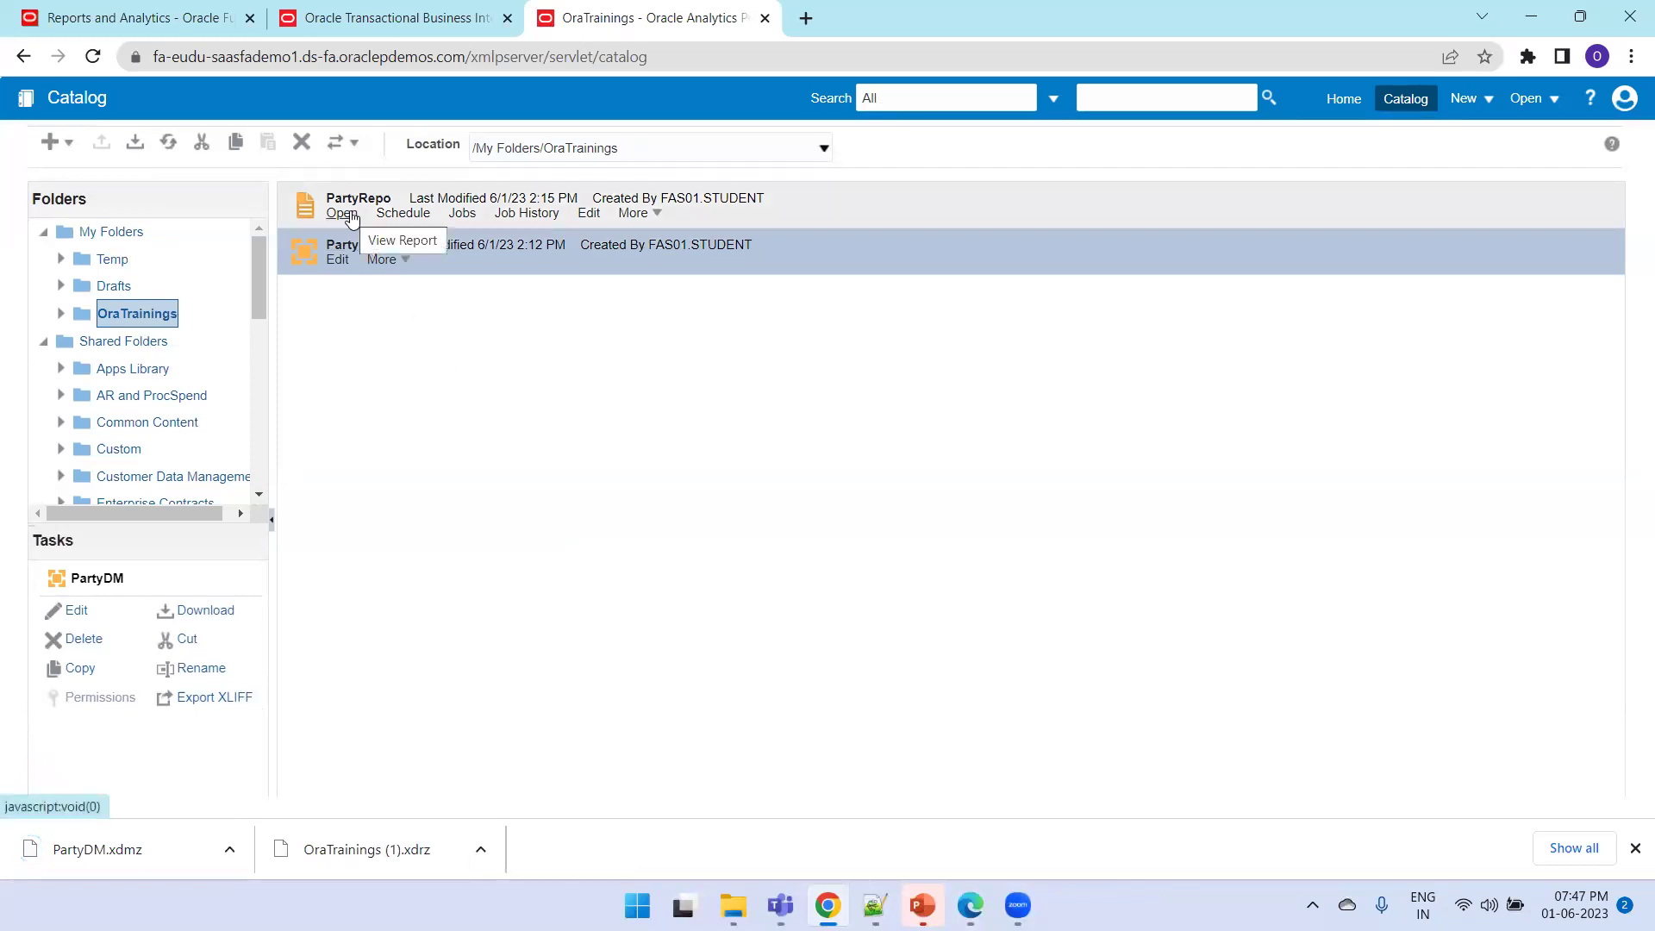
Open the PartyRepo report from the OraTrainings folder, export it as PDF and return to the report
{"action": "left_click", "coordinate": [781, 205]}
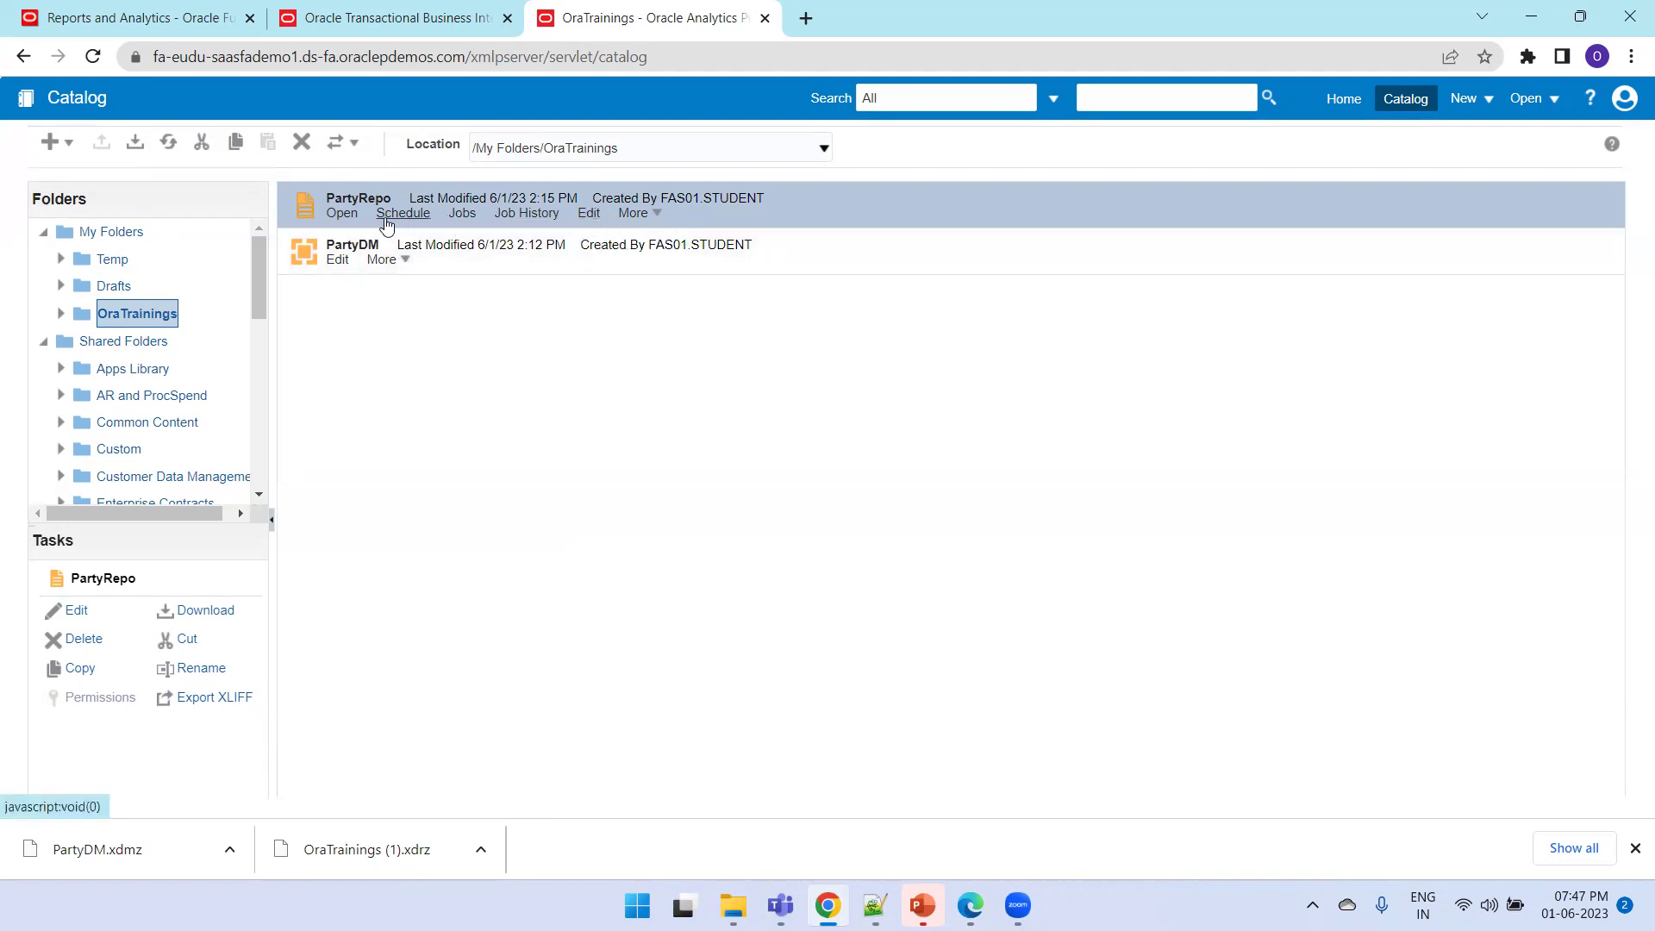
{"action": "left_click", "coordinate": [353, 220]}
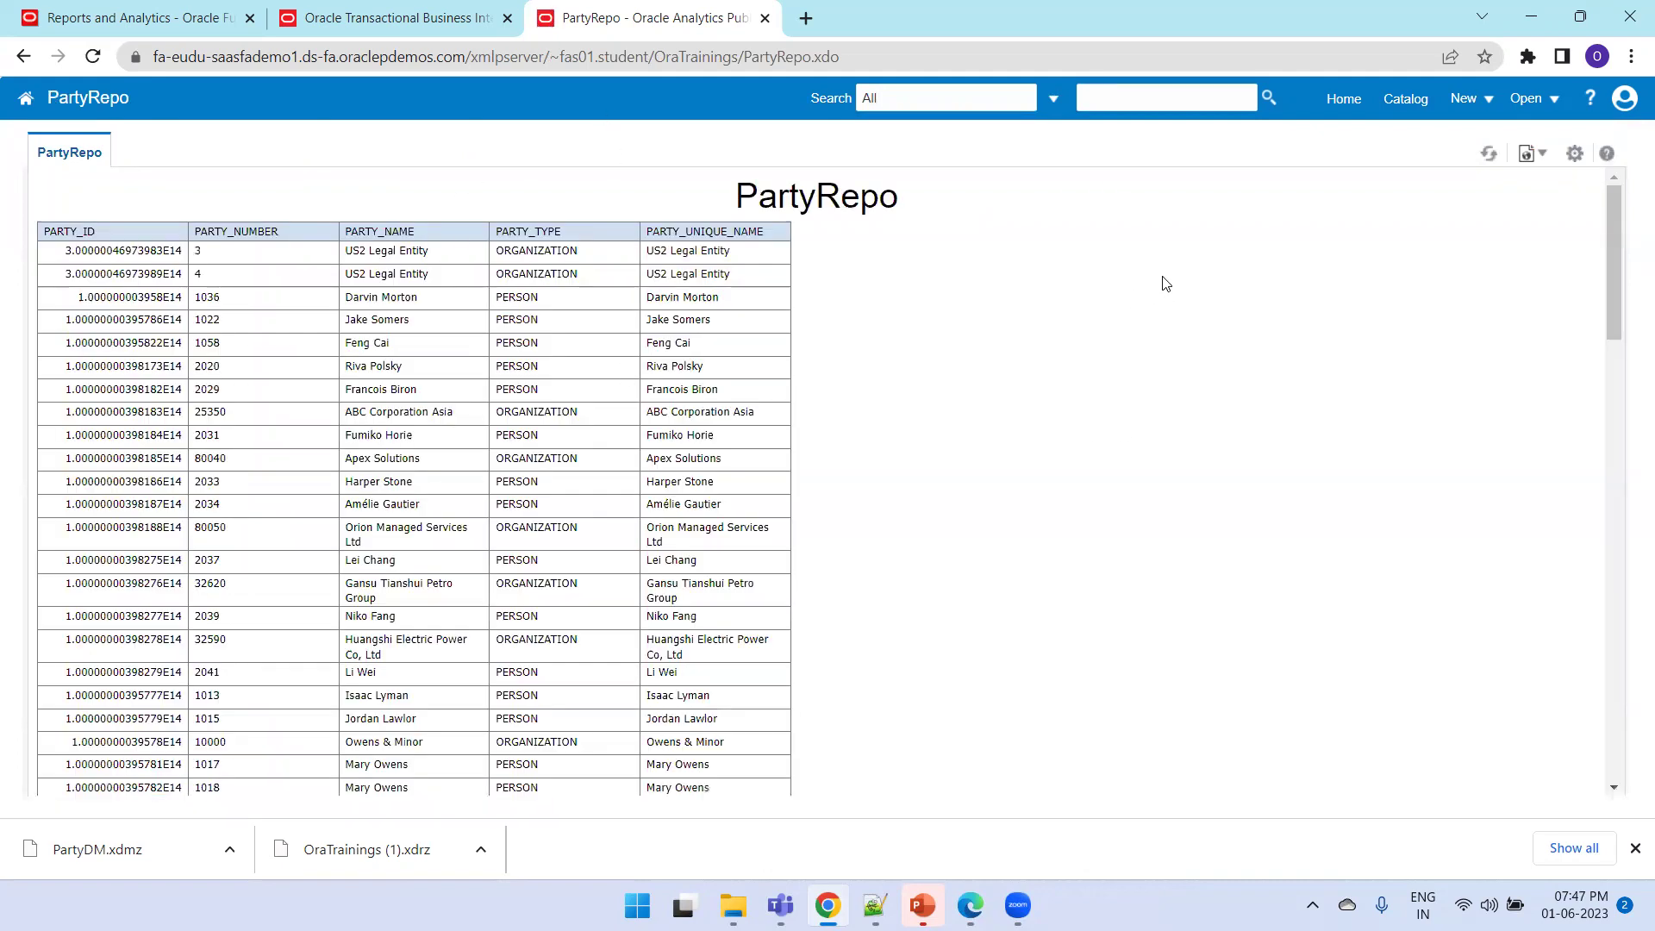
{"action": "left_click", "coordinate": [1574, 156]}
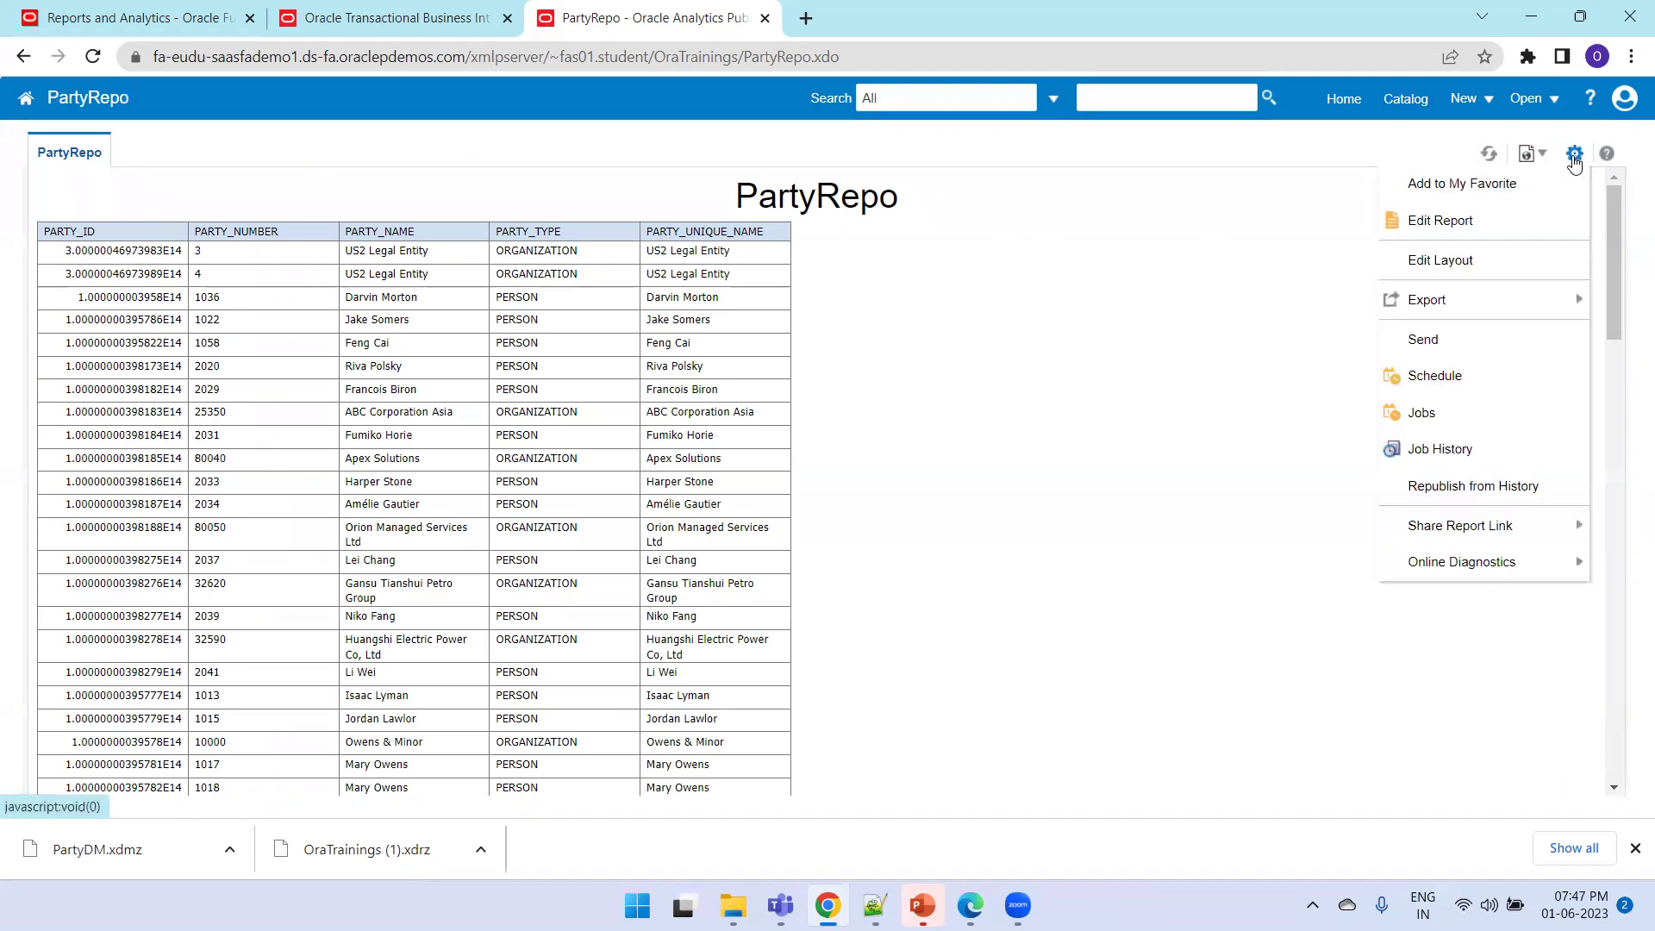
{"action": "mouse_move", "coordinate": [1490, 299]}
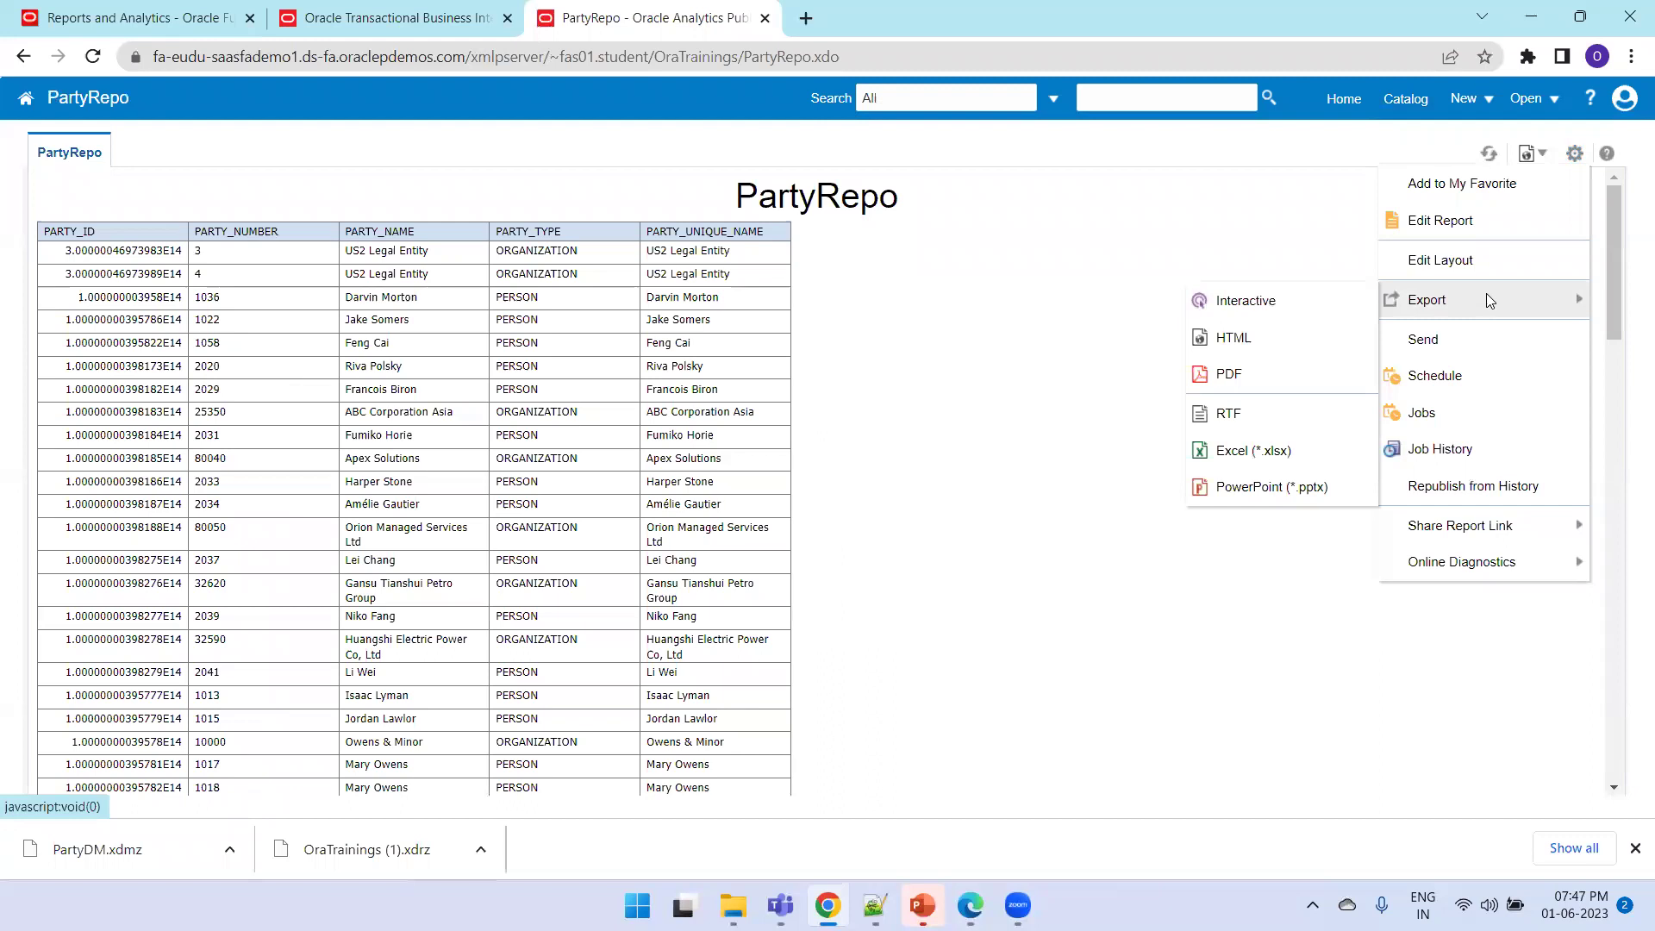
{"action": "left_click", "coordinate": [1267, 391]}
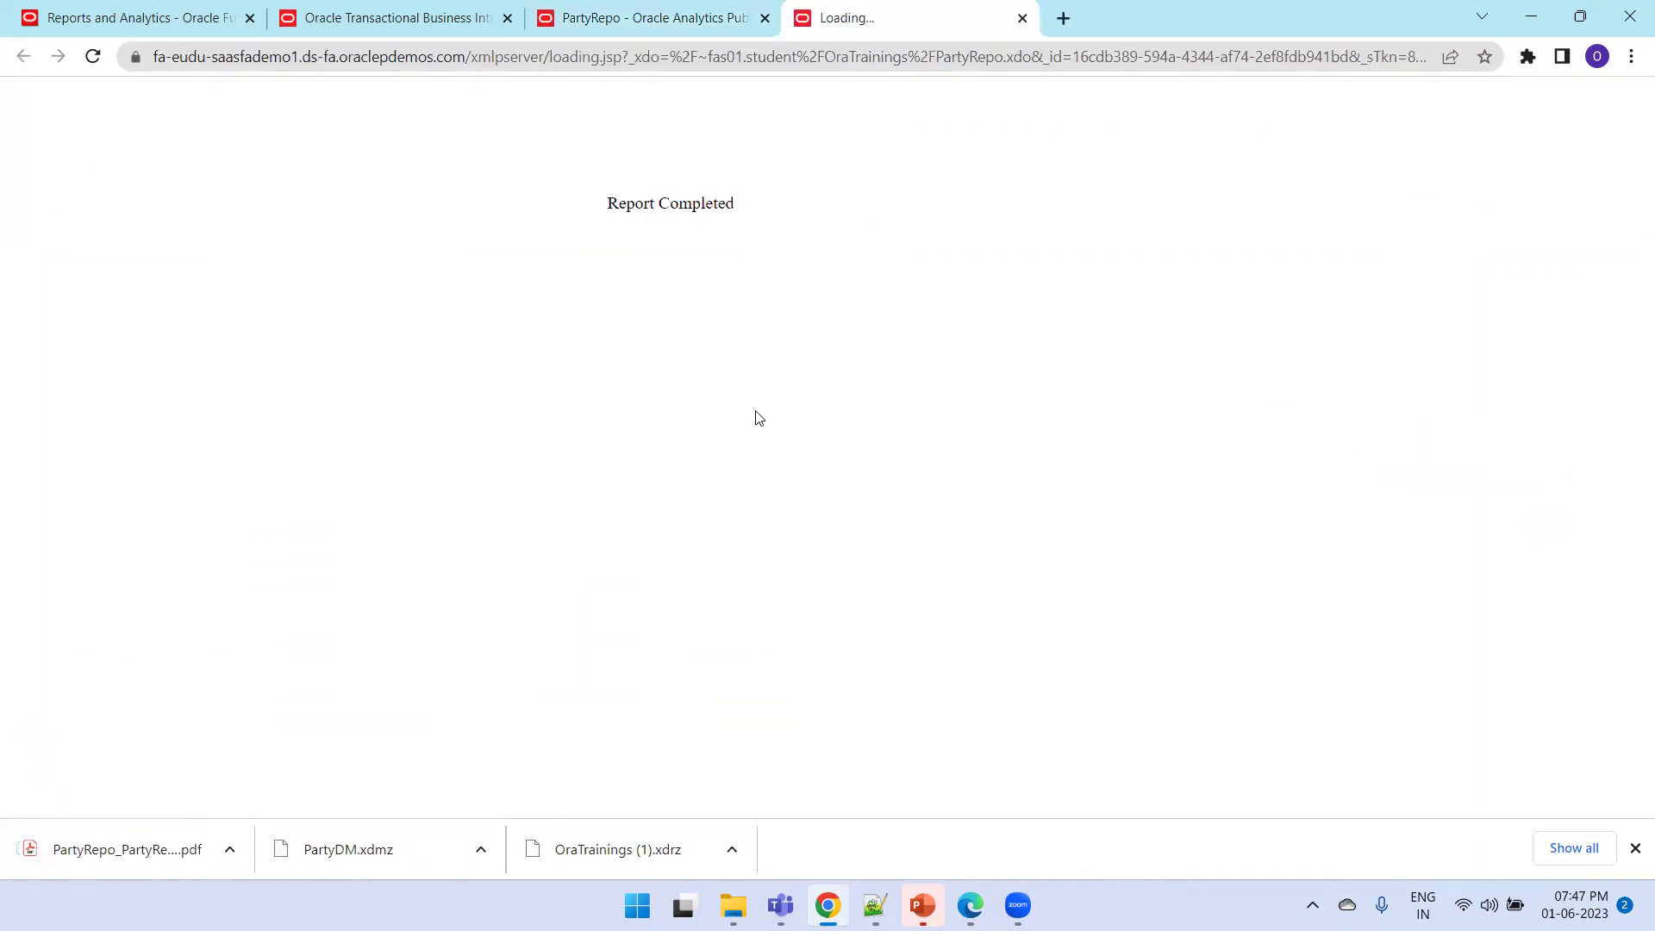
{"action": "left_click", "coordinate": [584, 18]}
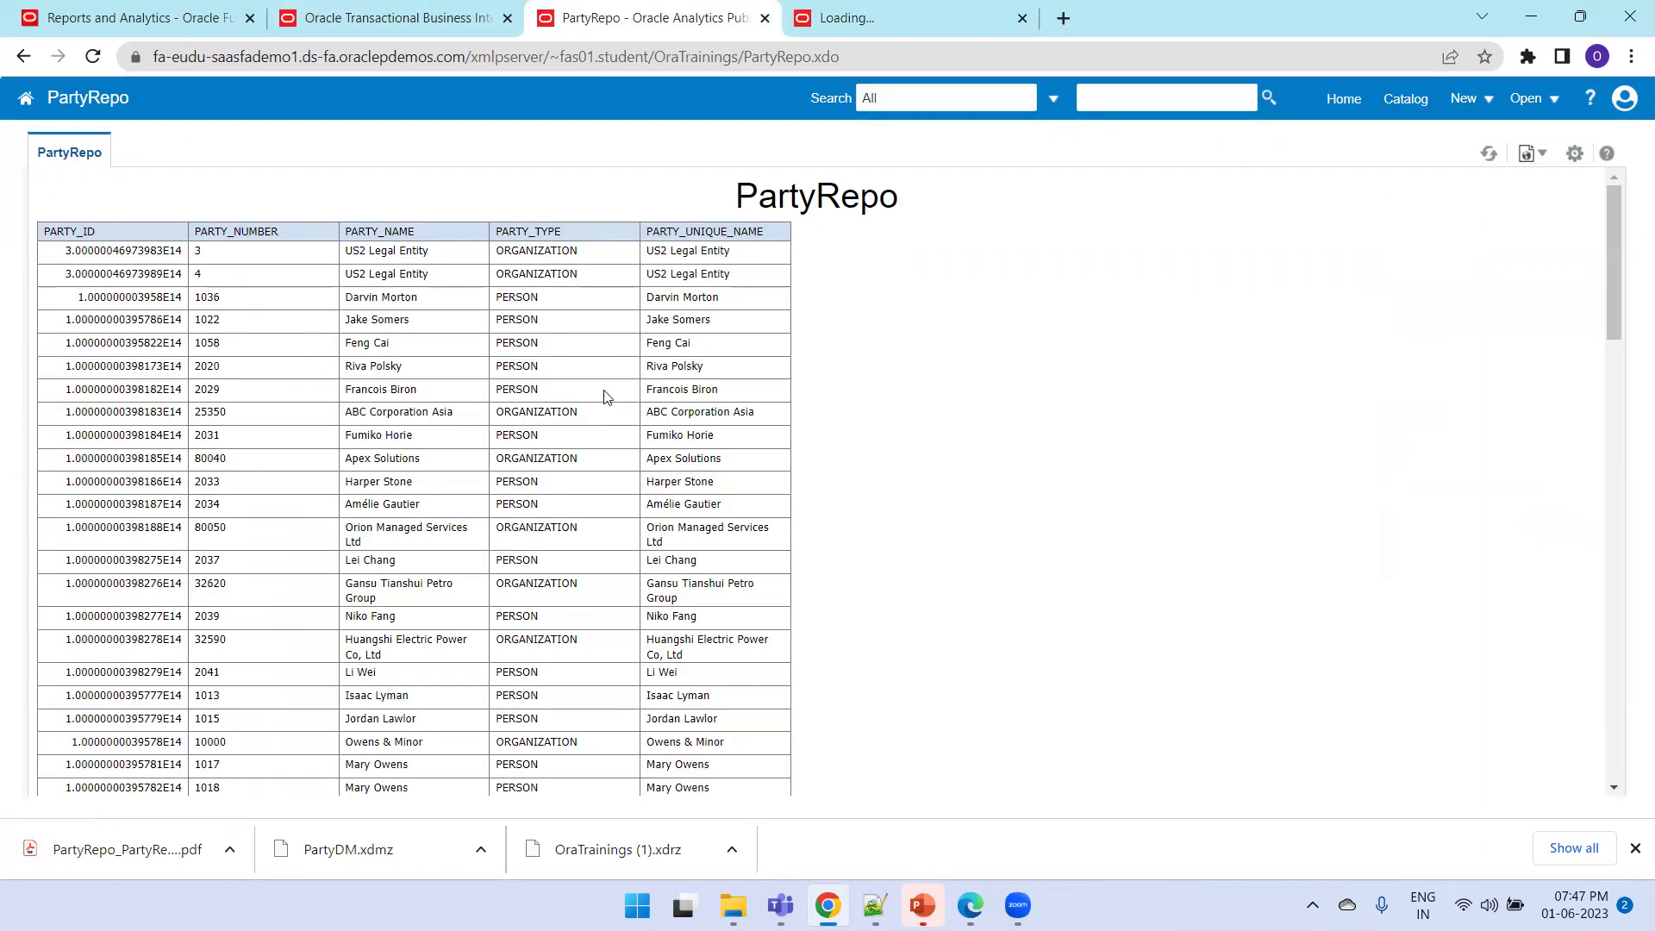